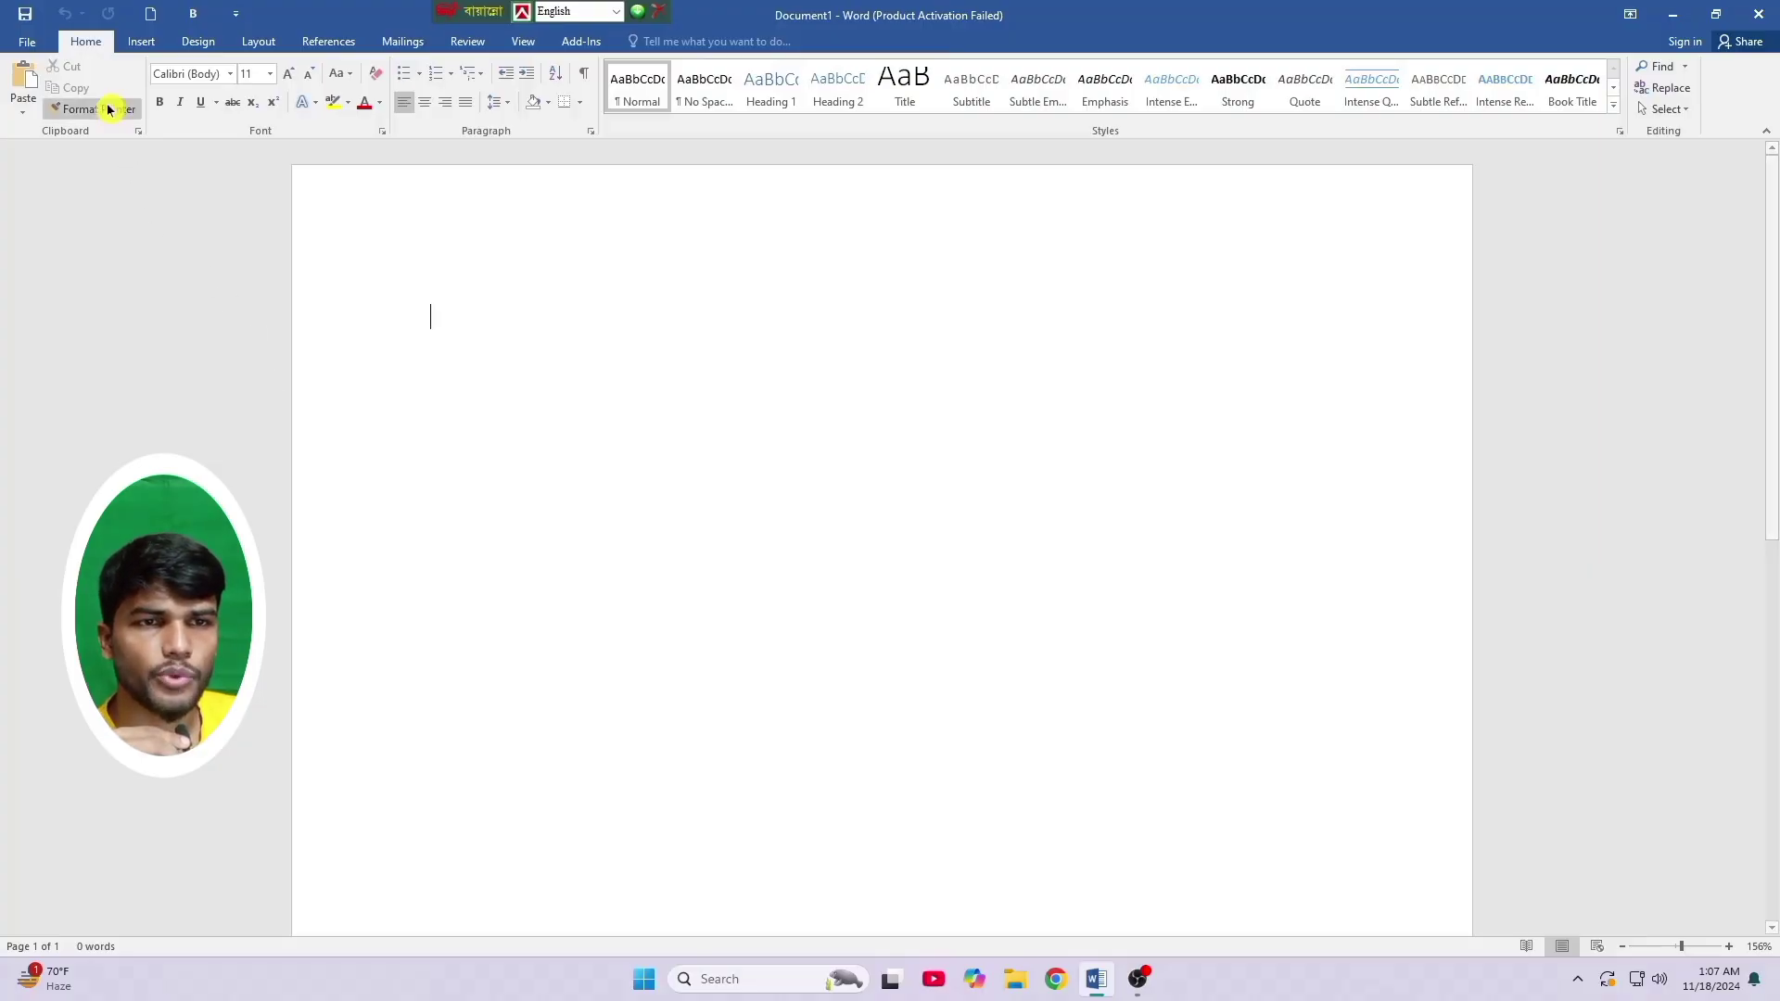
- Insert the built-in cover page that has a dark vertical bar, blue date arrow and curved-line artwork
left_click(136, 42)
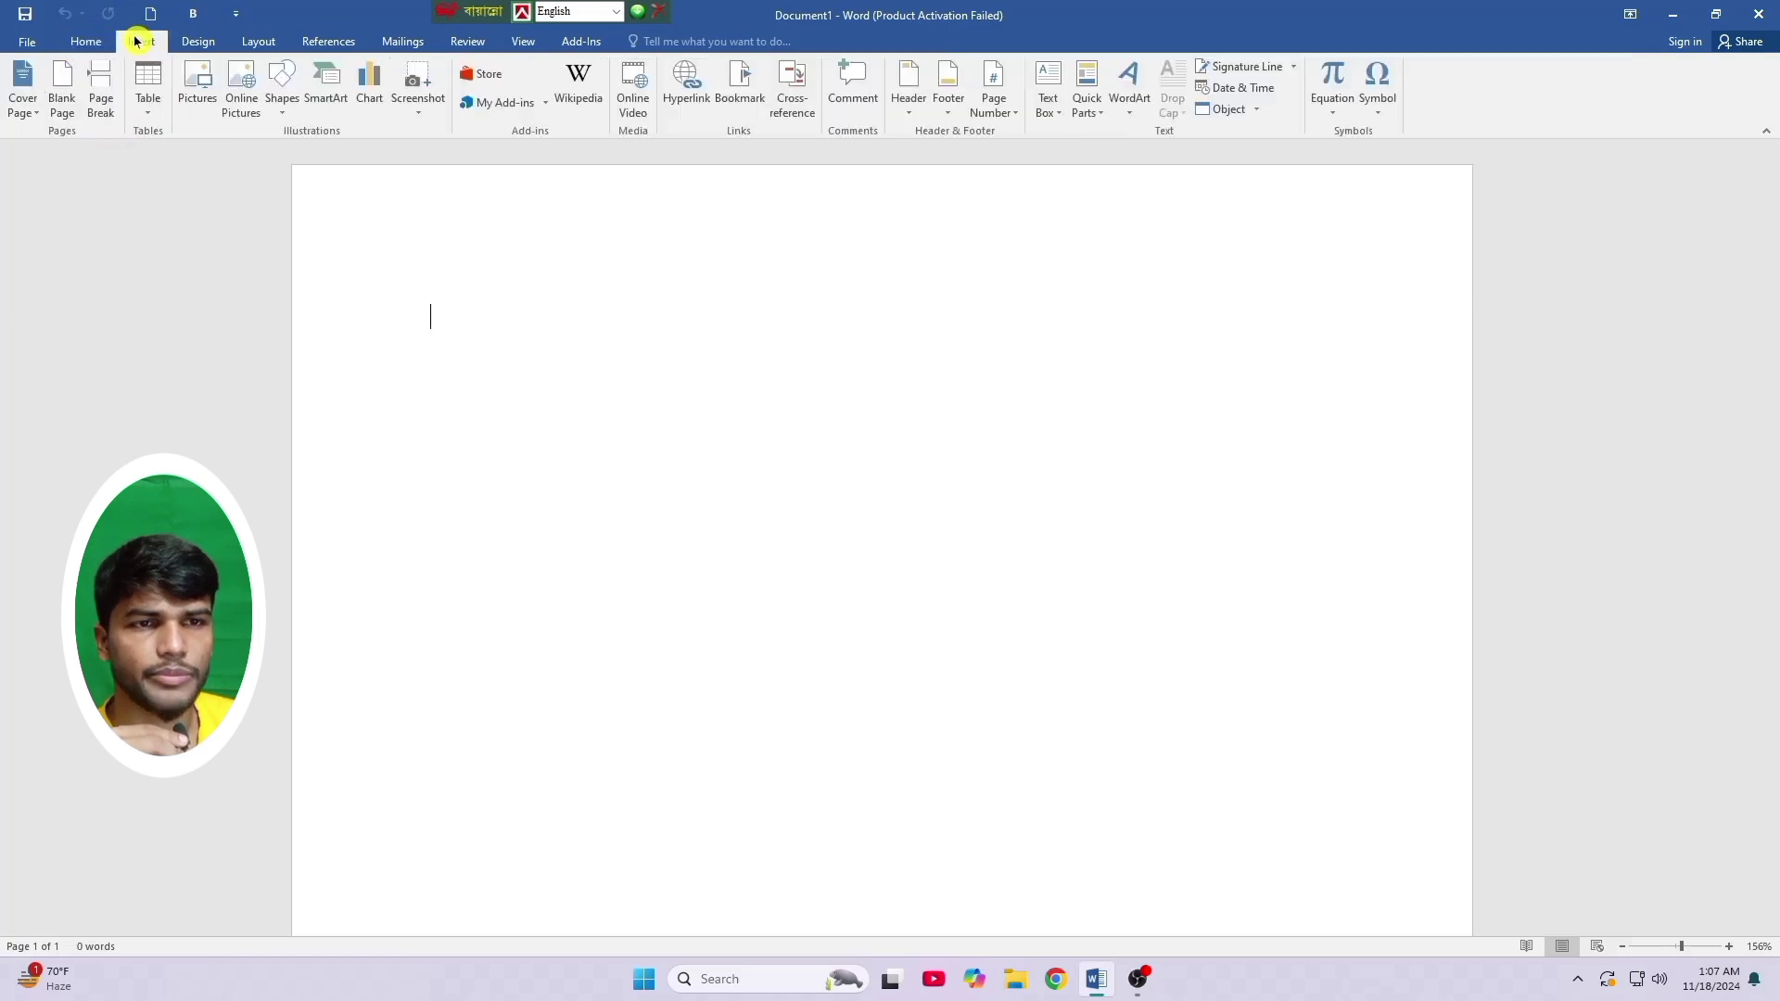
left_click(28, 109)
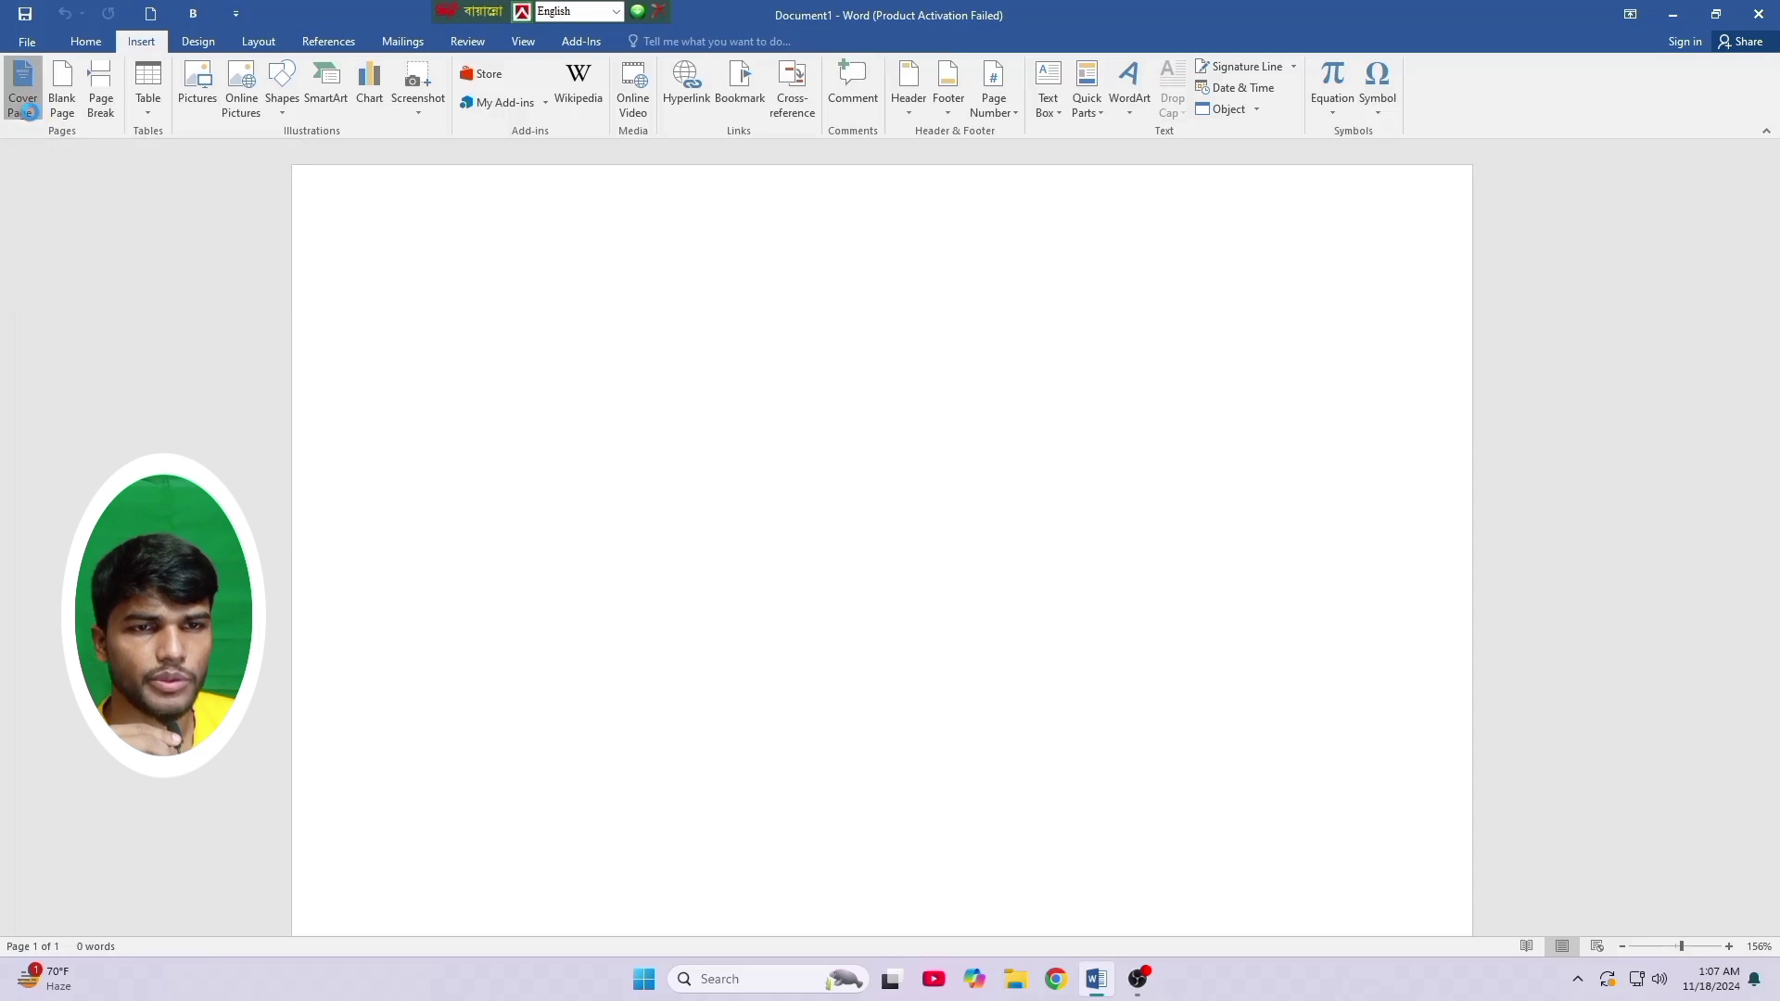
scroll(88, 361, "down", 3)
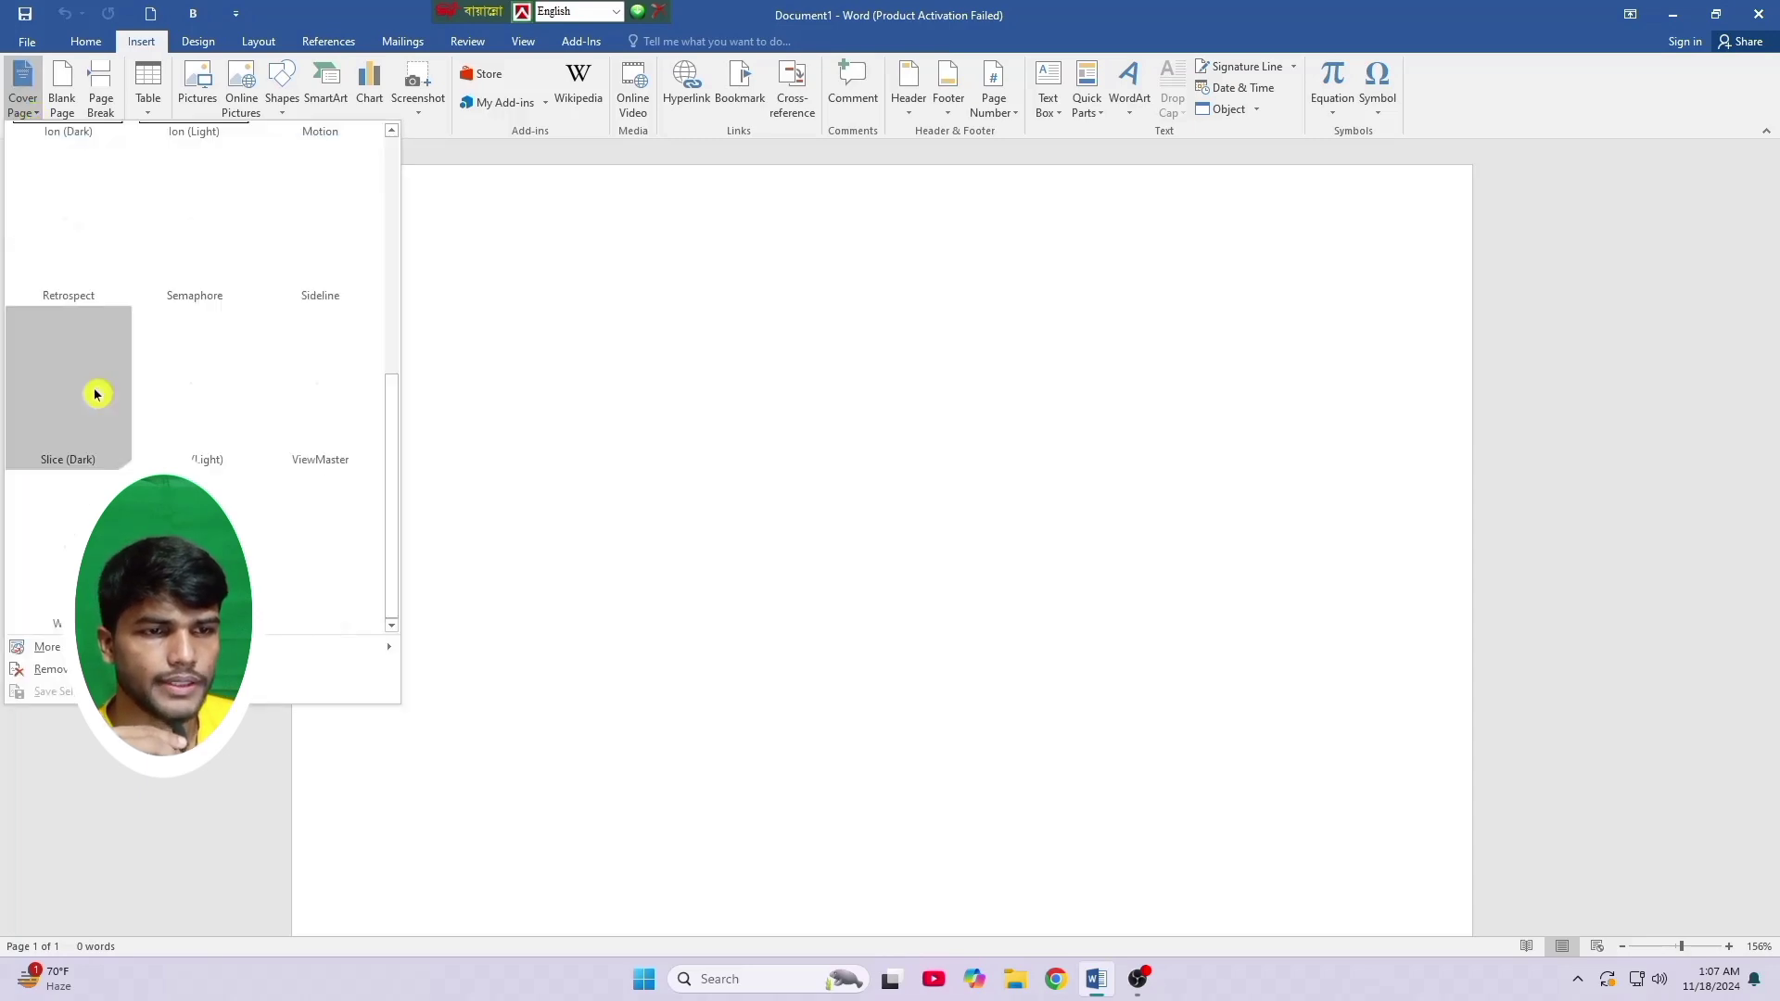
left_click(78, 505)
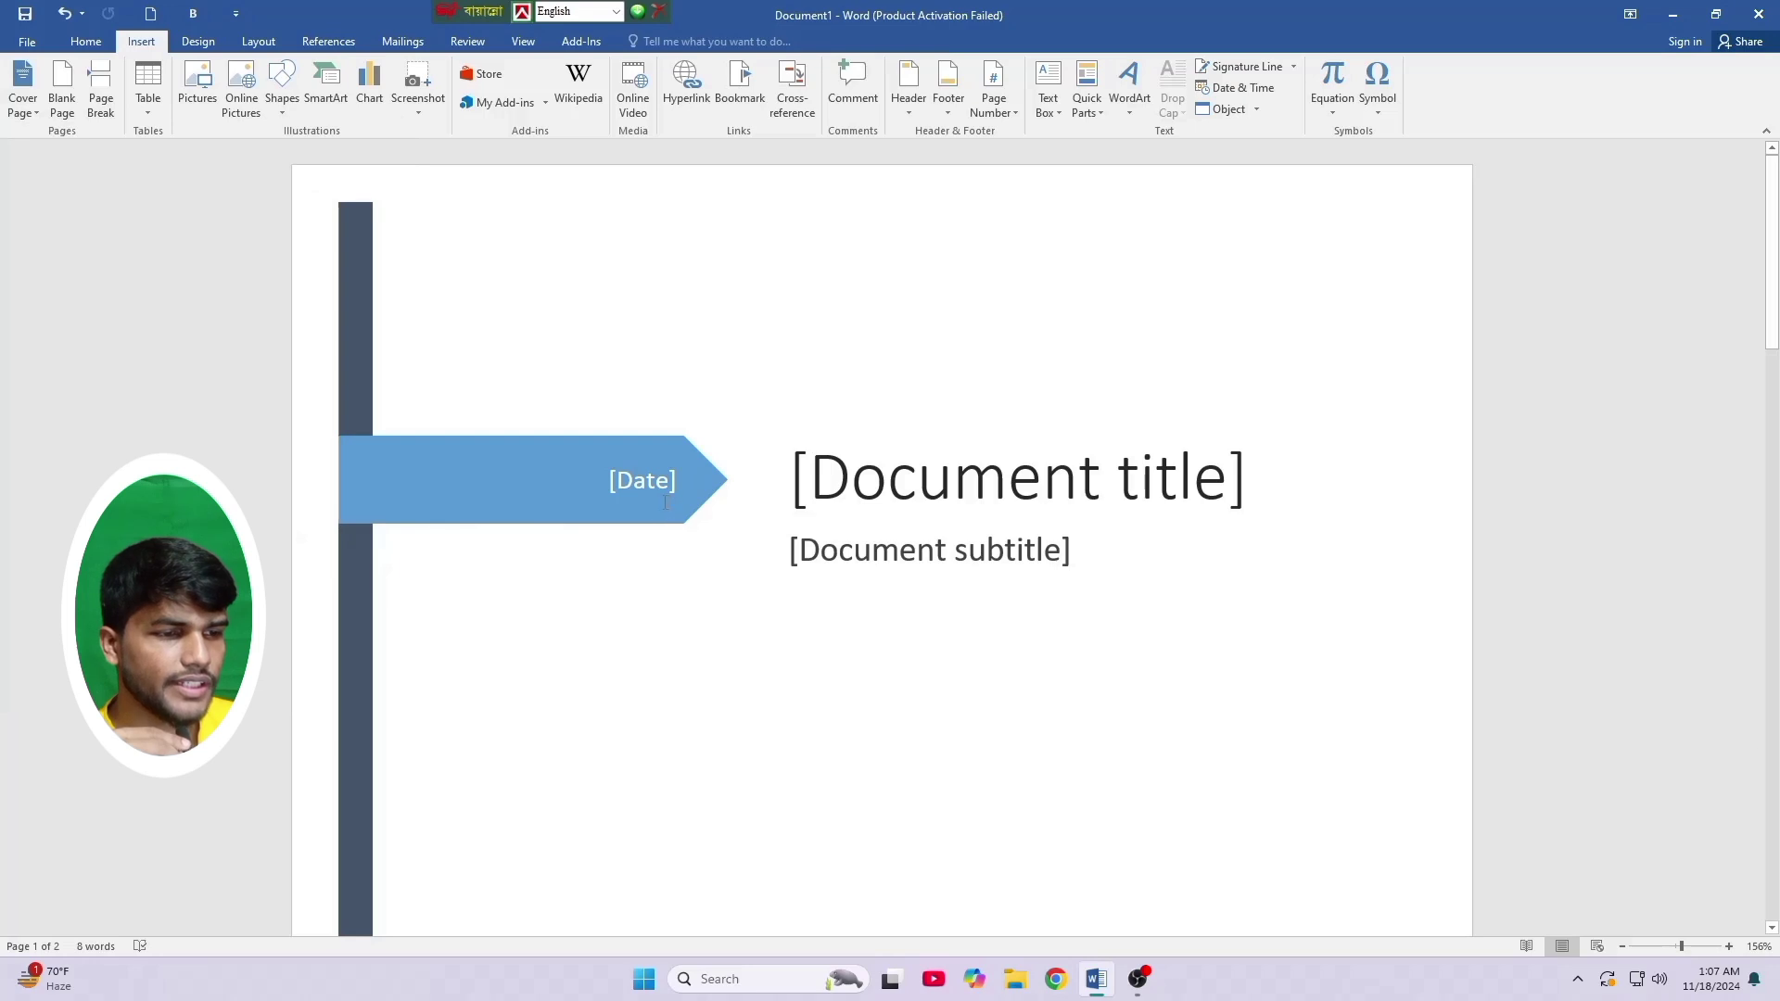
scroll(986, 584, "down", 8)
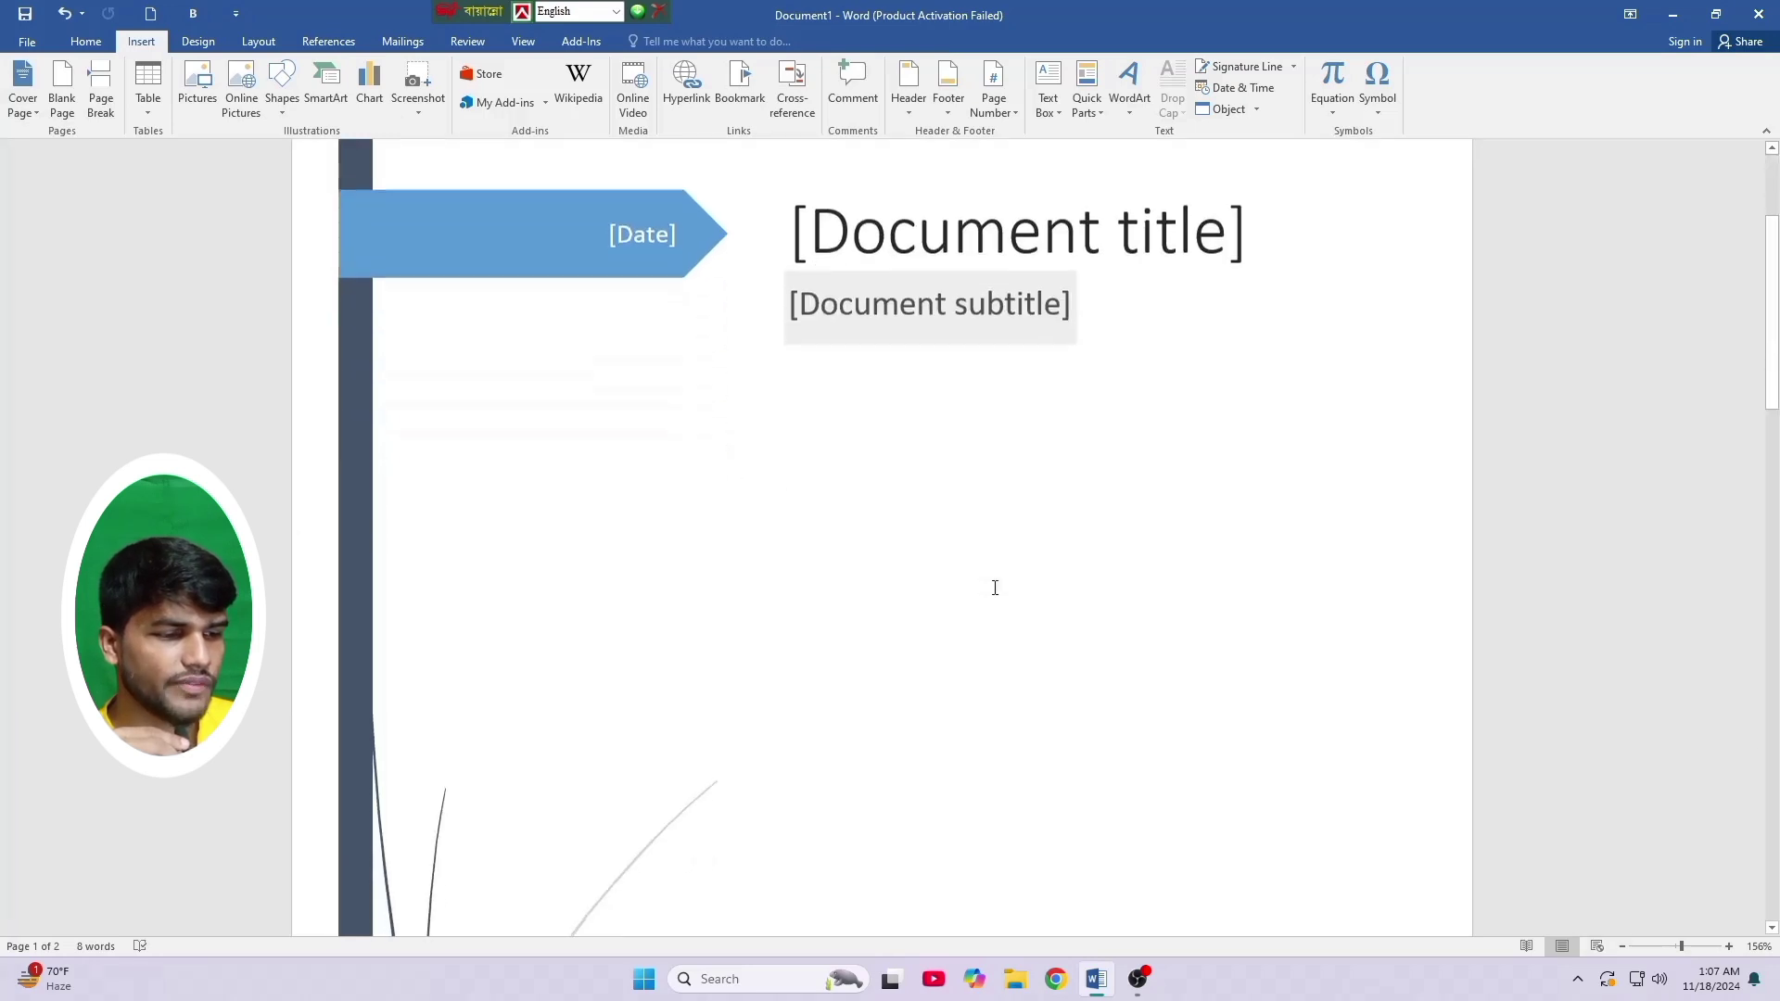
scroll(976, 588, "down", 1)
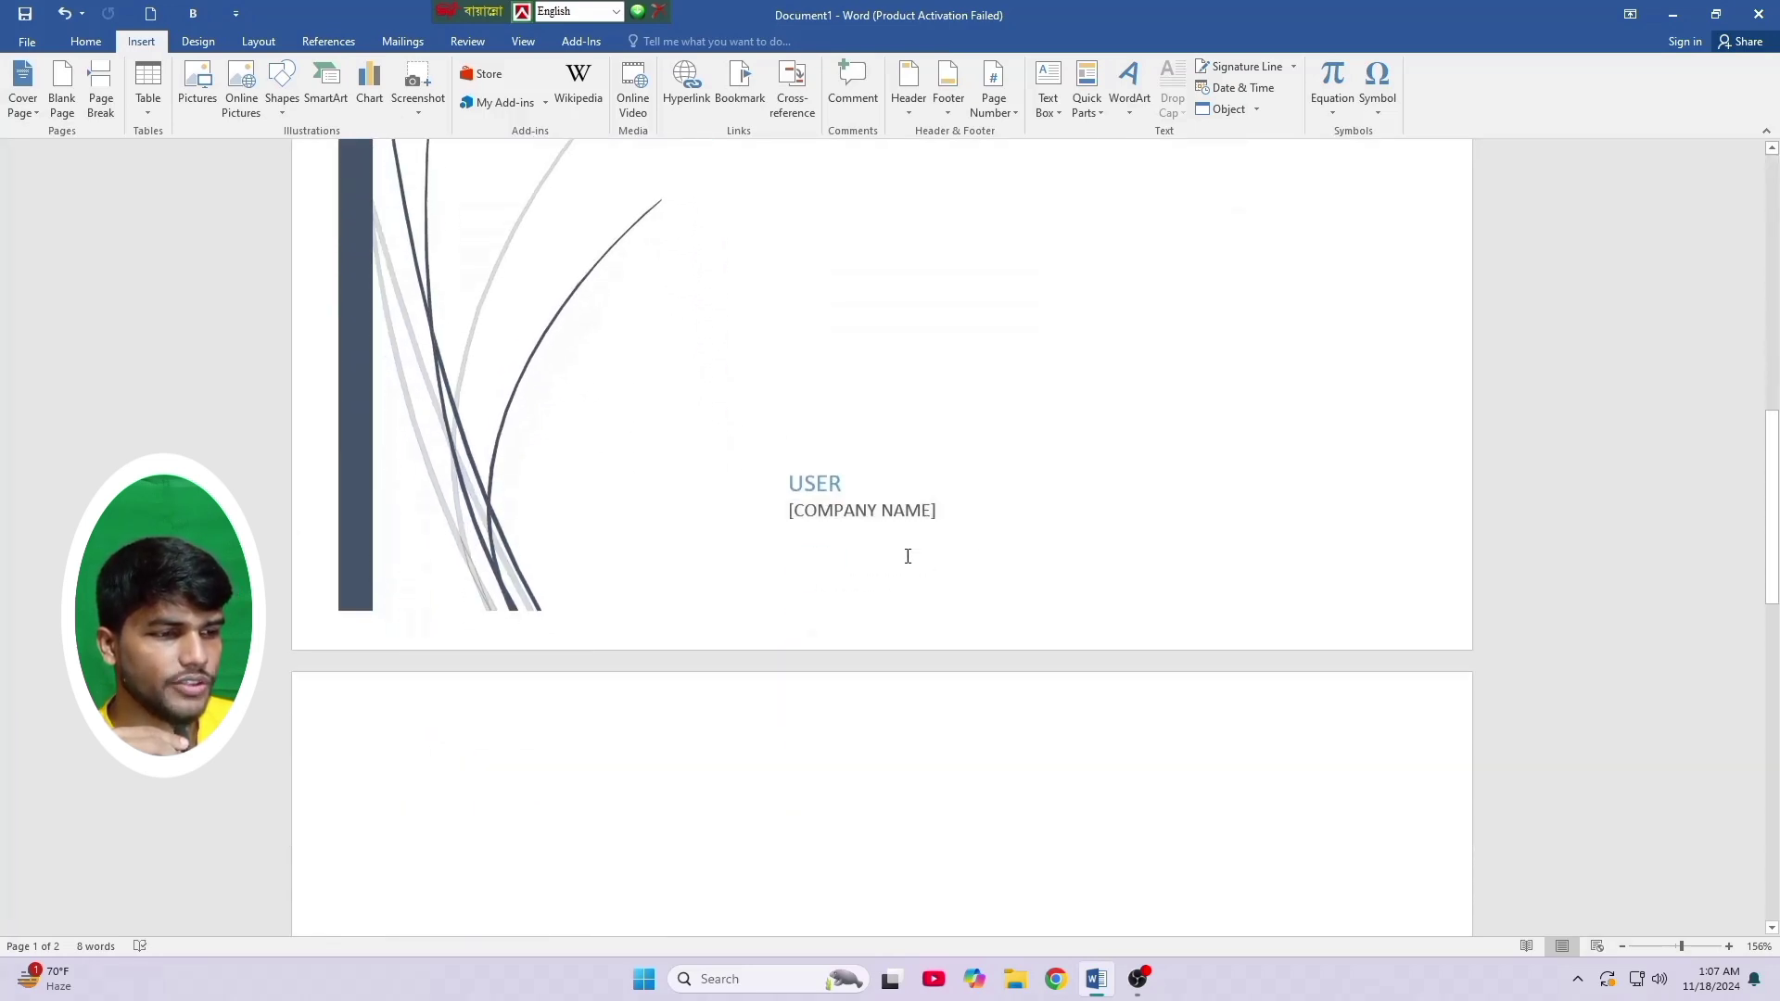
- Replace the company name placeholder on the cover page with DDYTFTU
left_click(932, 509)
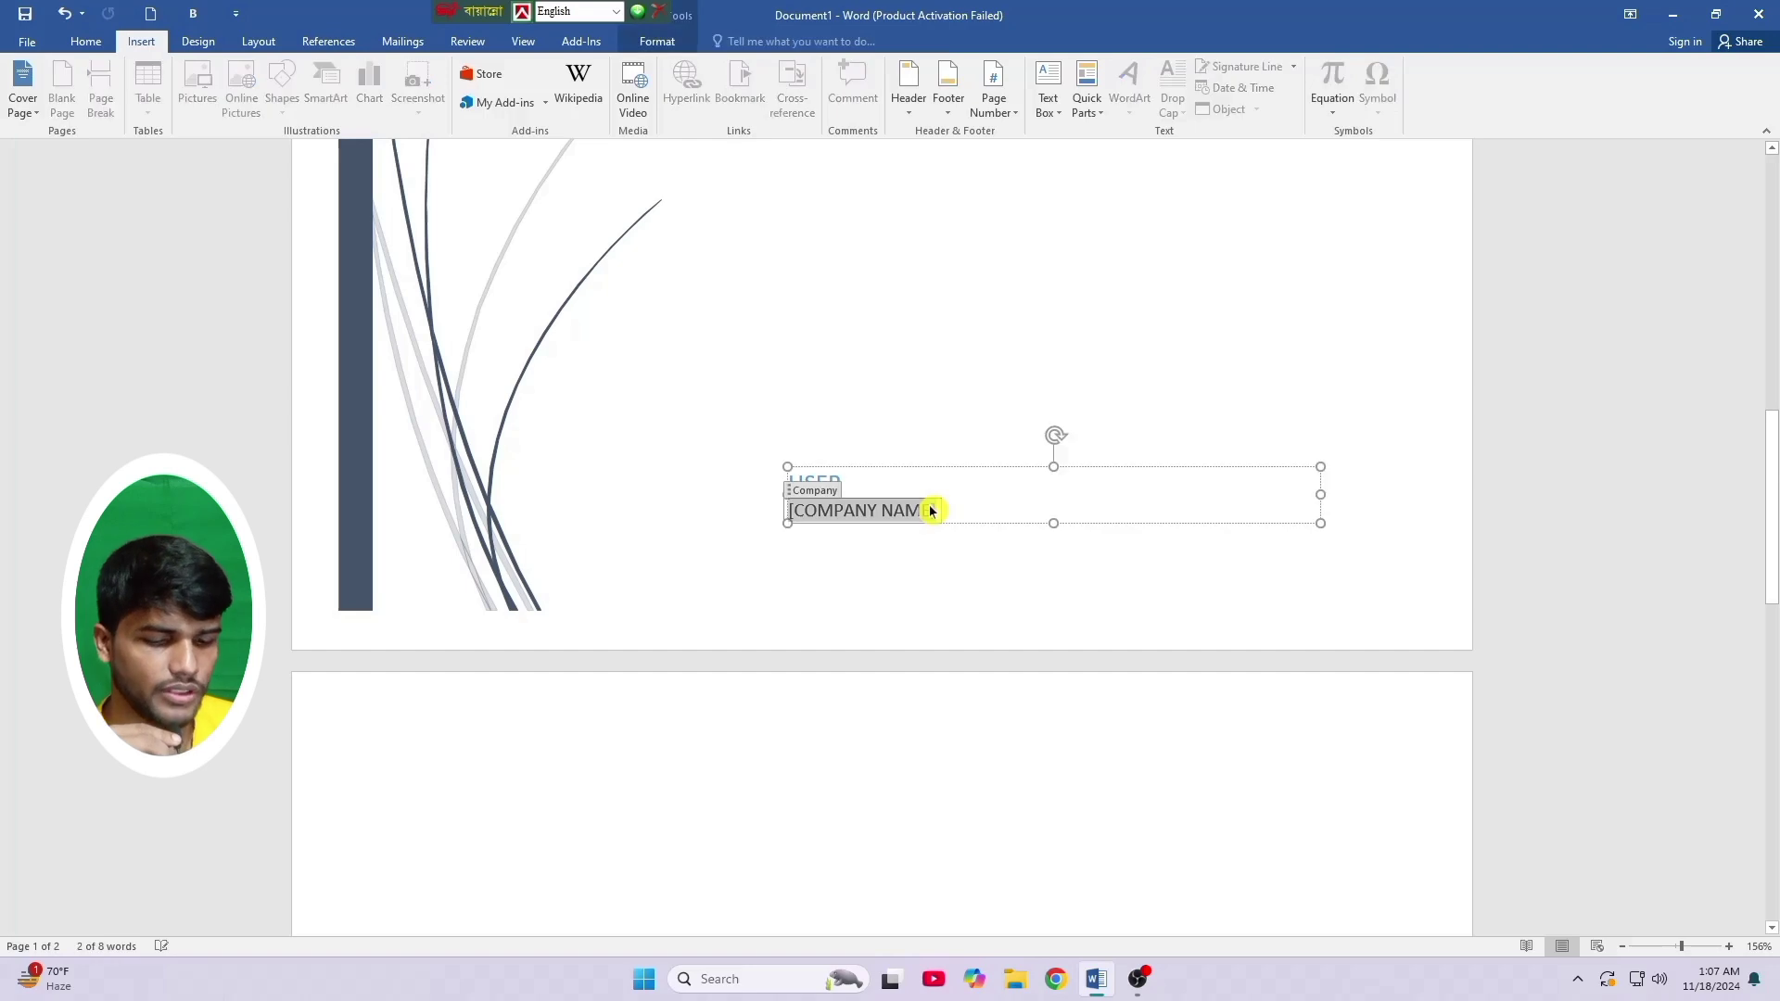
key("BackSpace")
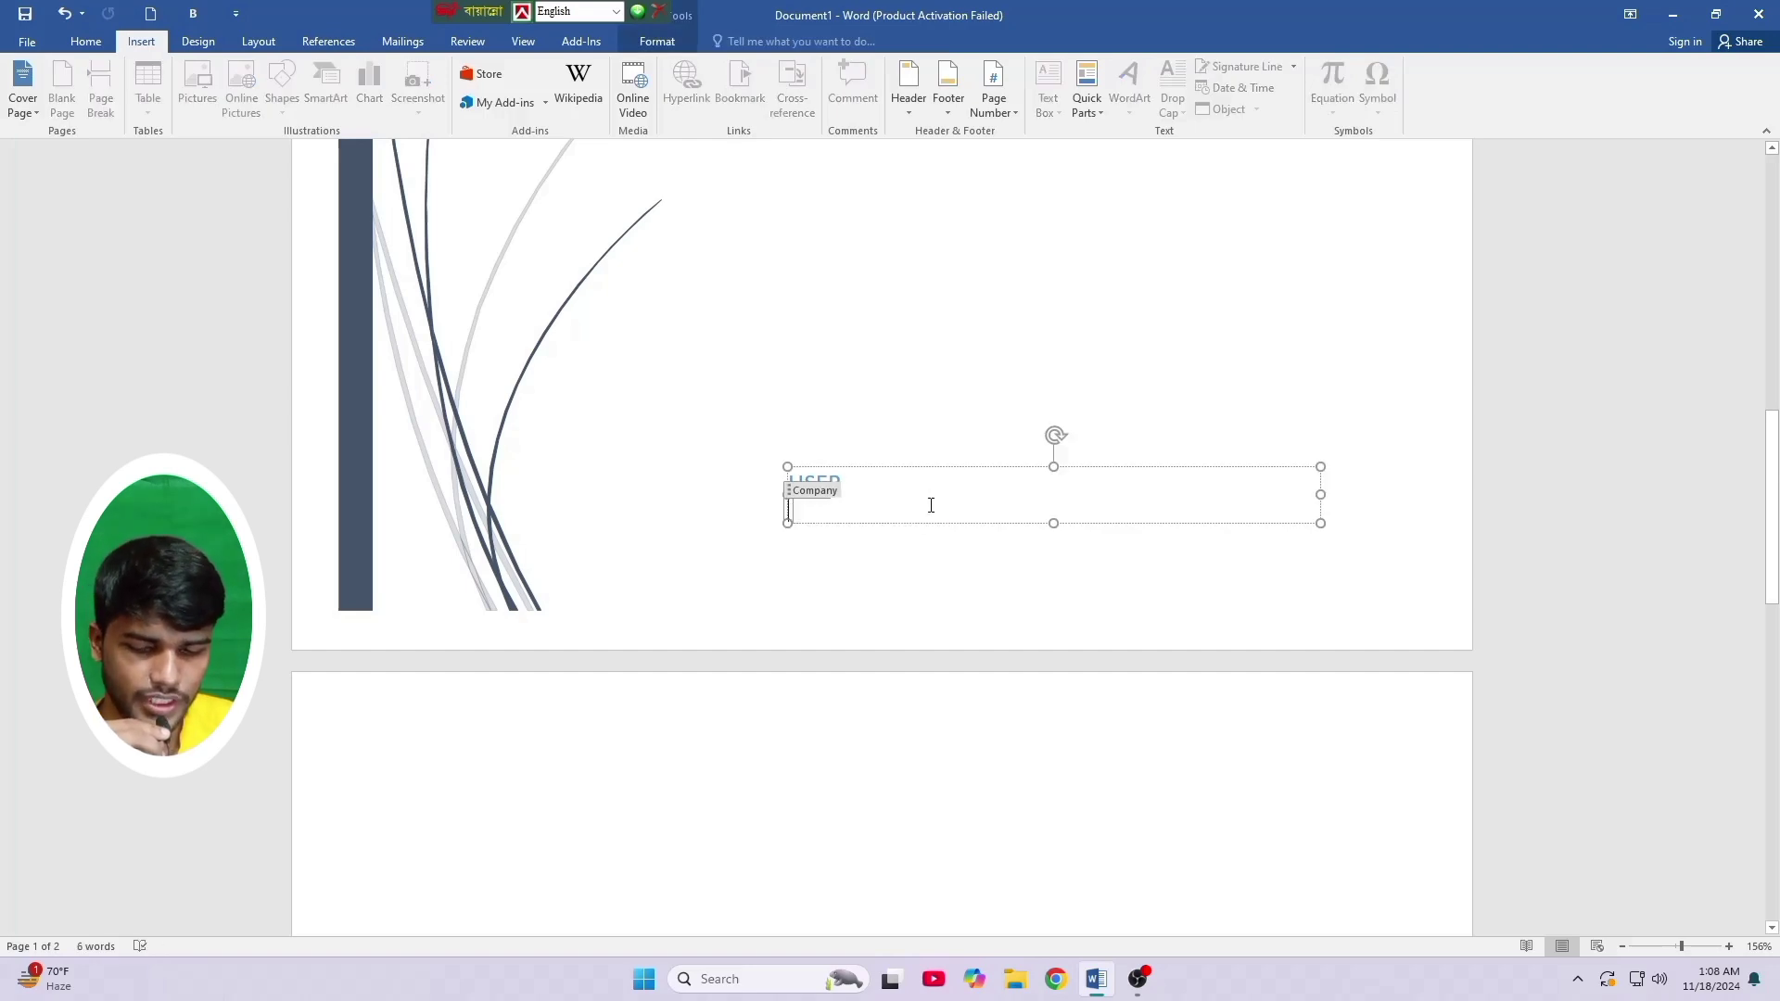
type("DDYTFTU")
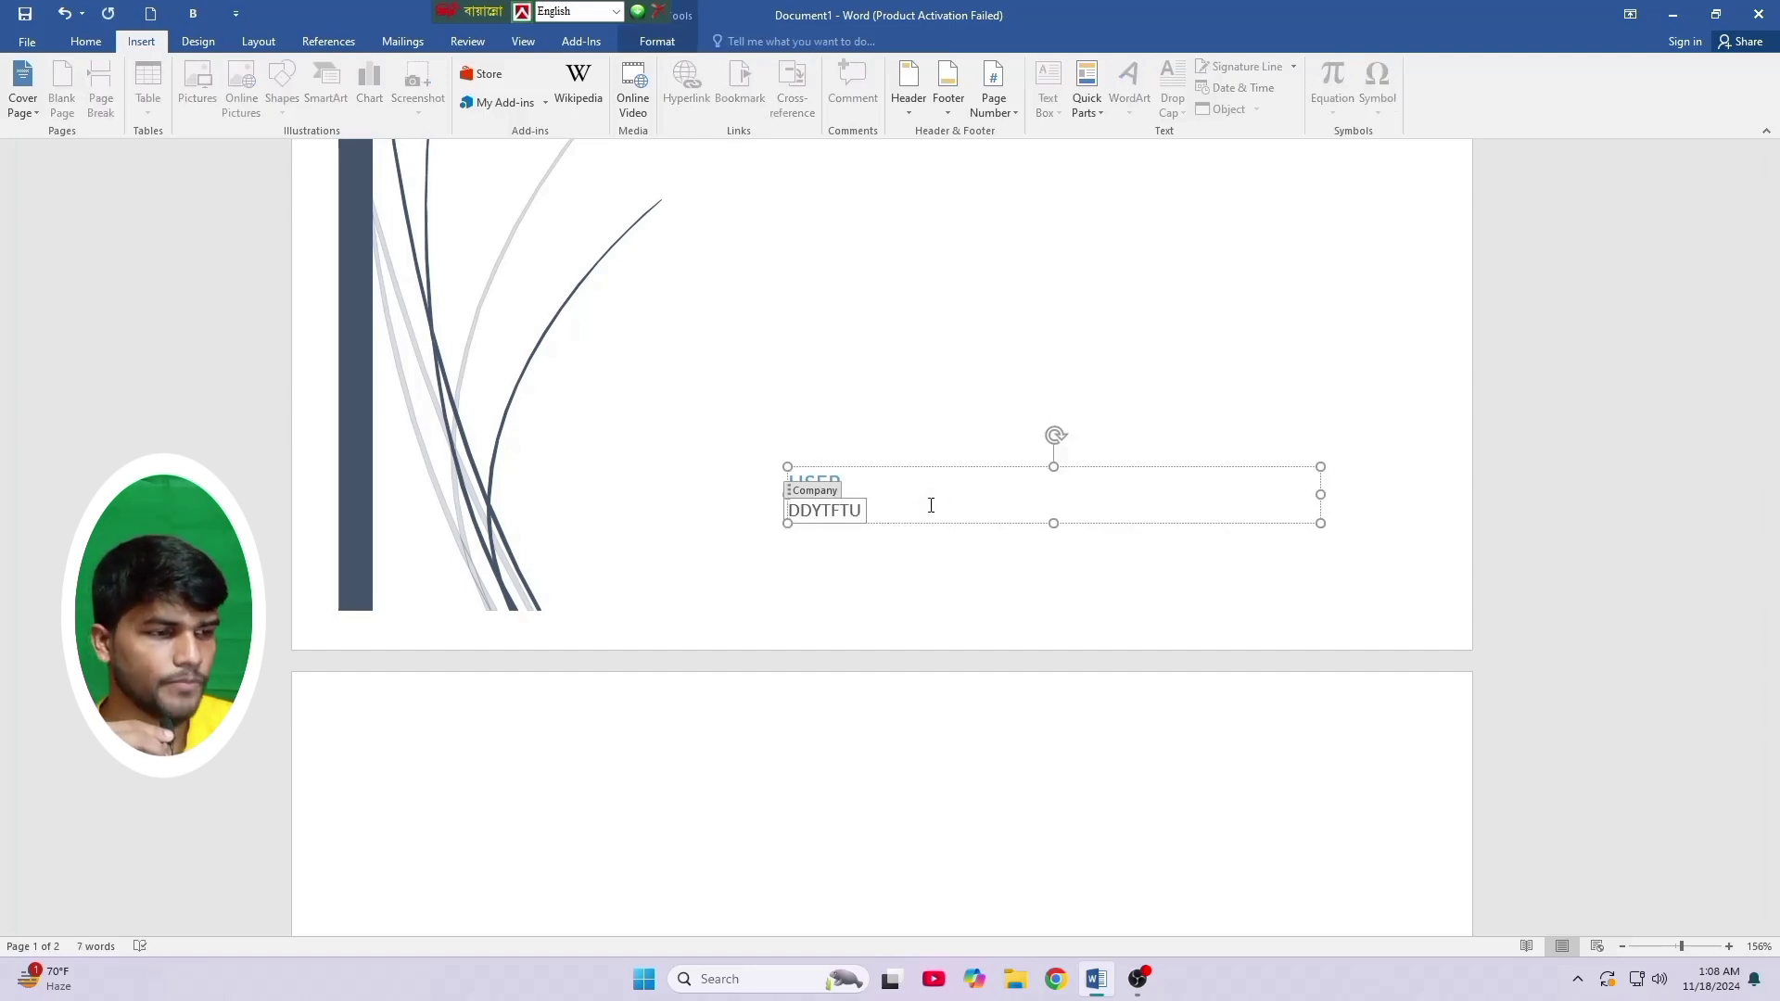
- Clear the company name text and remove the current cover page from the document
key("BackSpace")
key("BackSpace")
key("BackSpace")
key("BackSpace")
key("BackSpace")
key("BackSpace")
key("BackSpace")
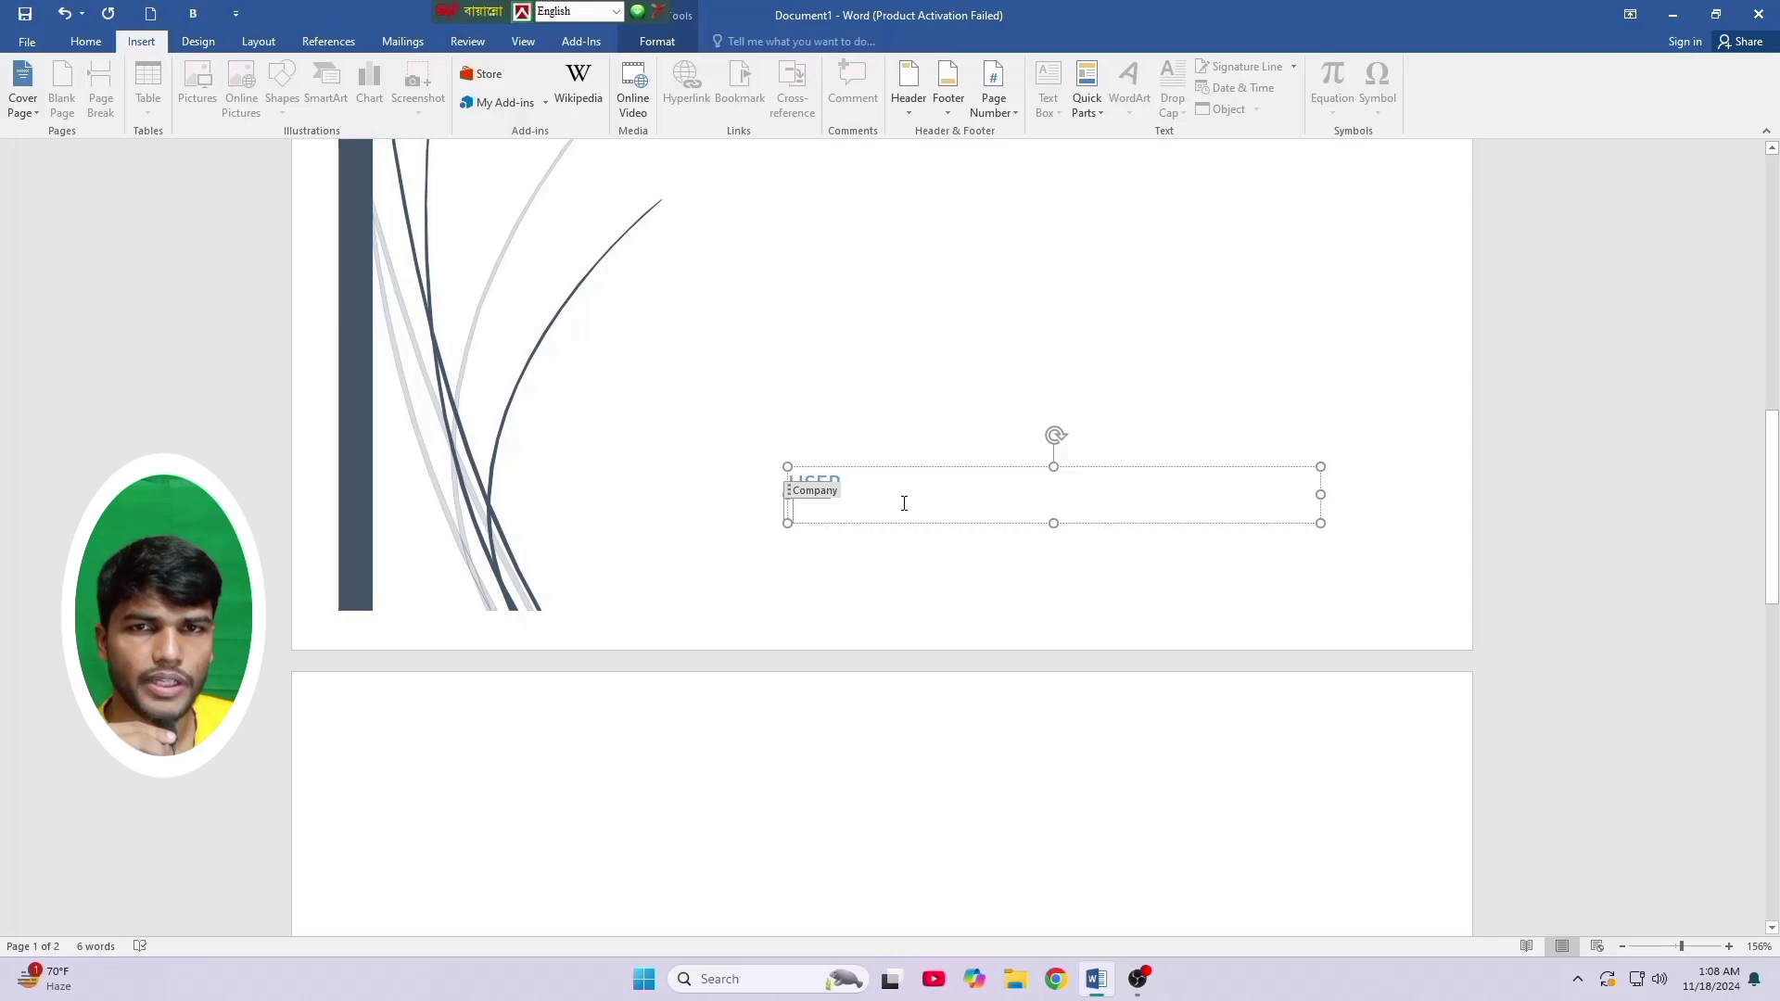
left_click(14, 104)
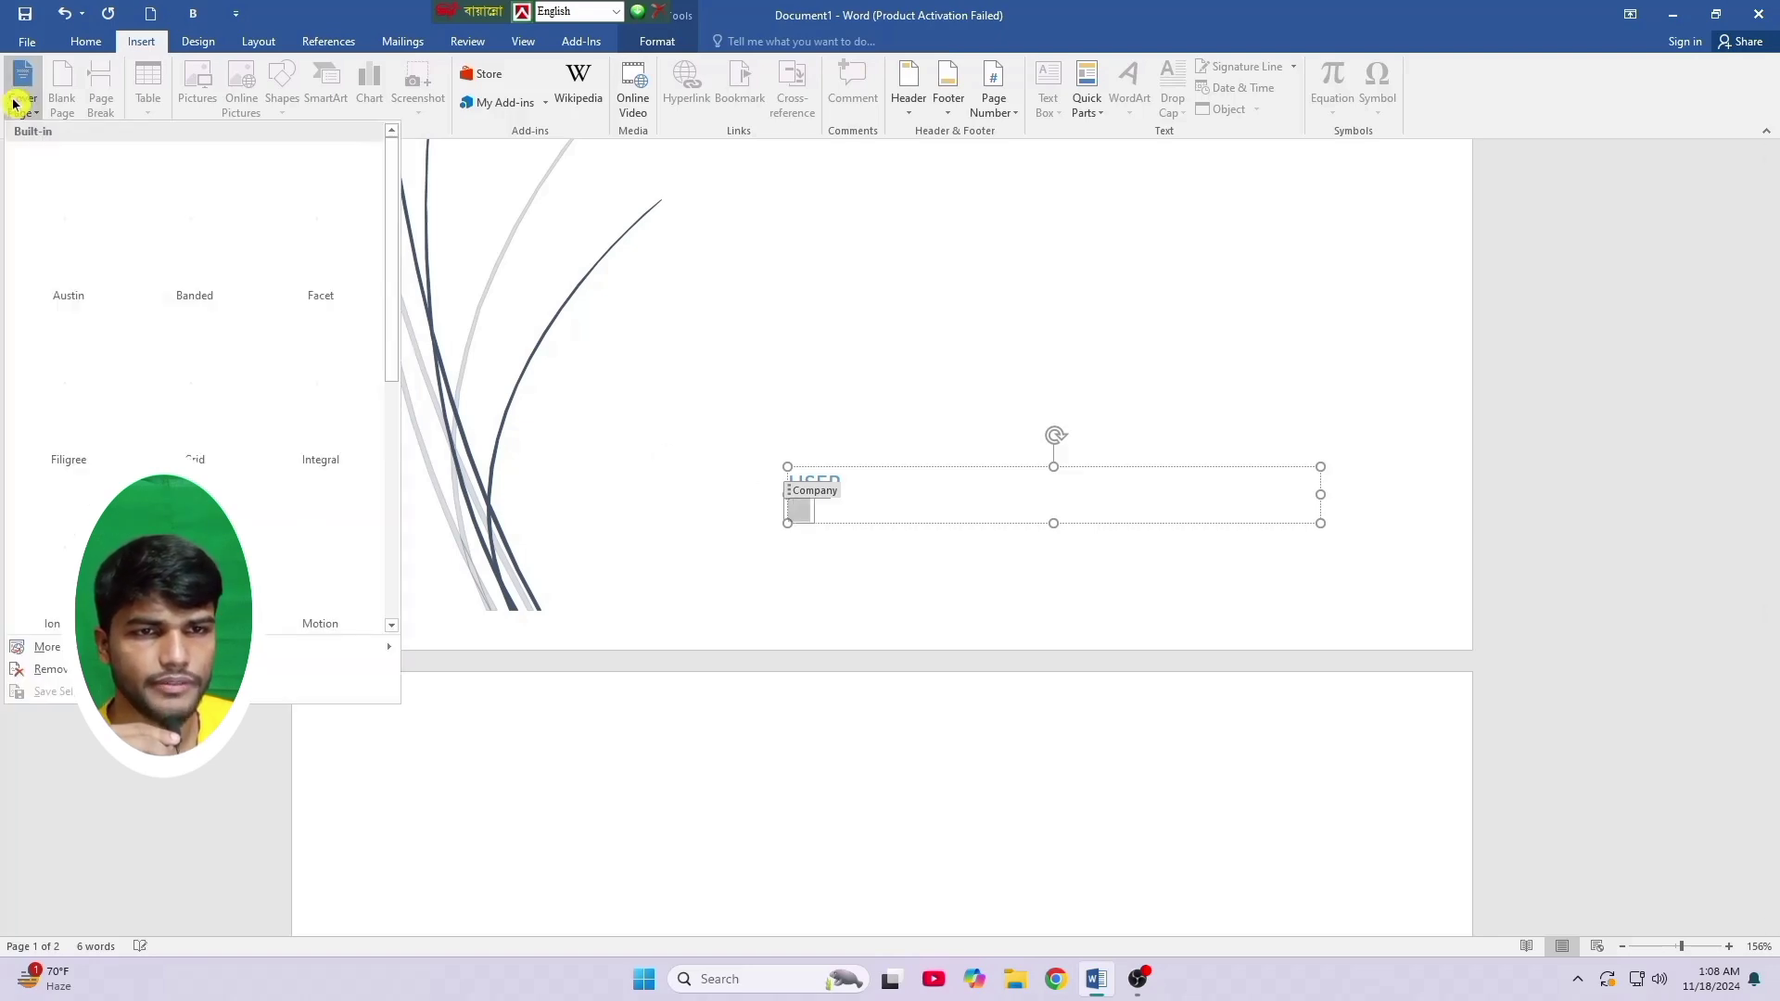
left_click(46, 670)
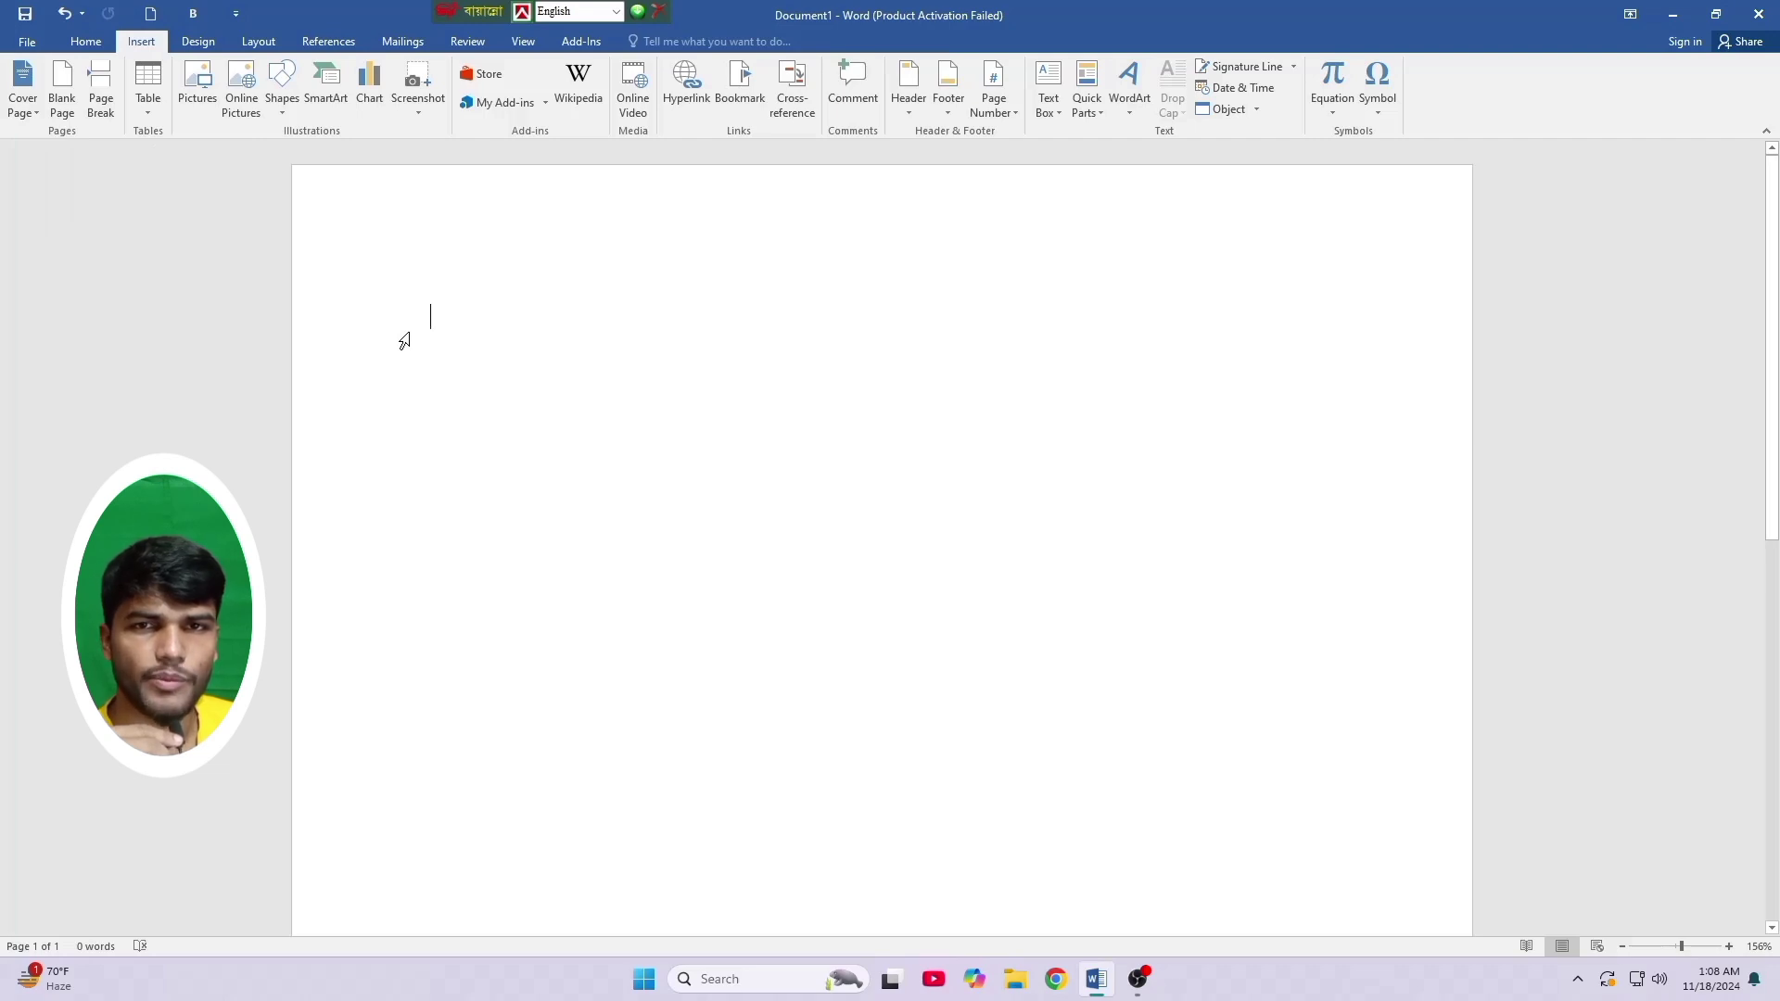
- Add a blank page and a page break to the empty document
left_click(63, 93)
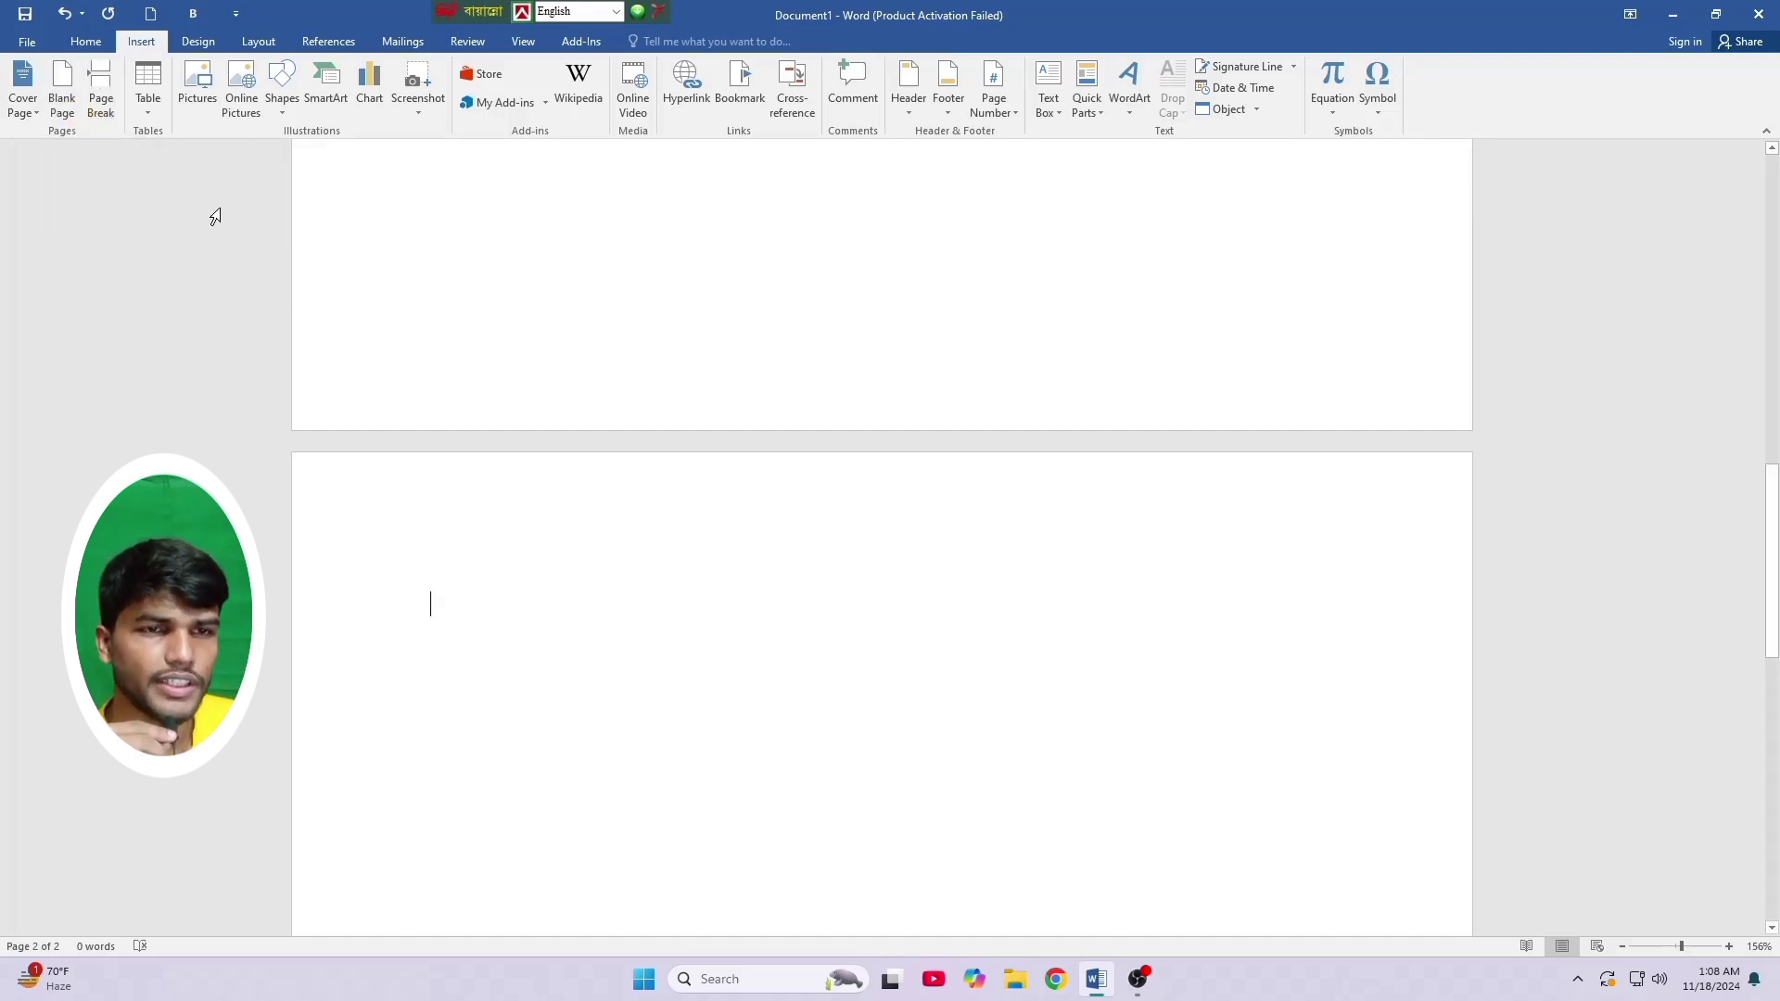
left_click(118, 112)
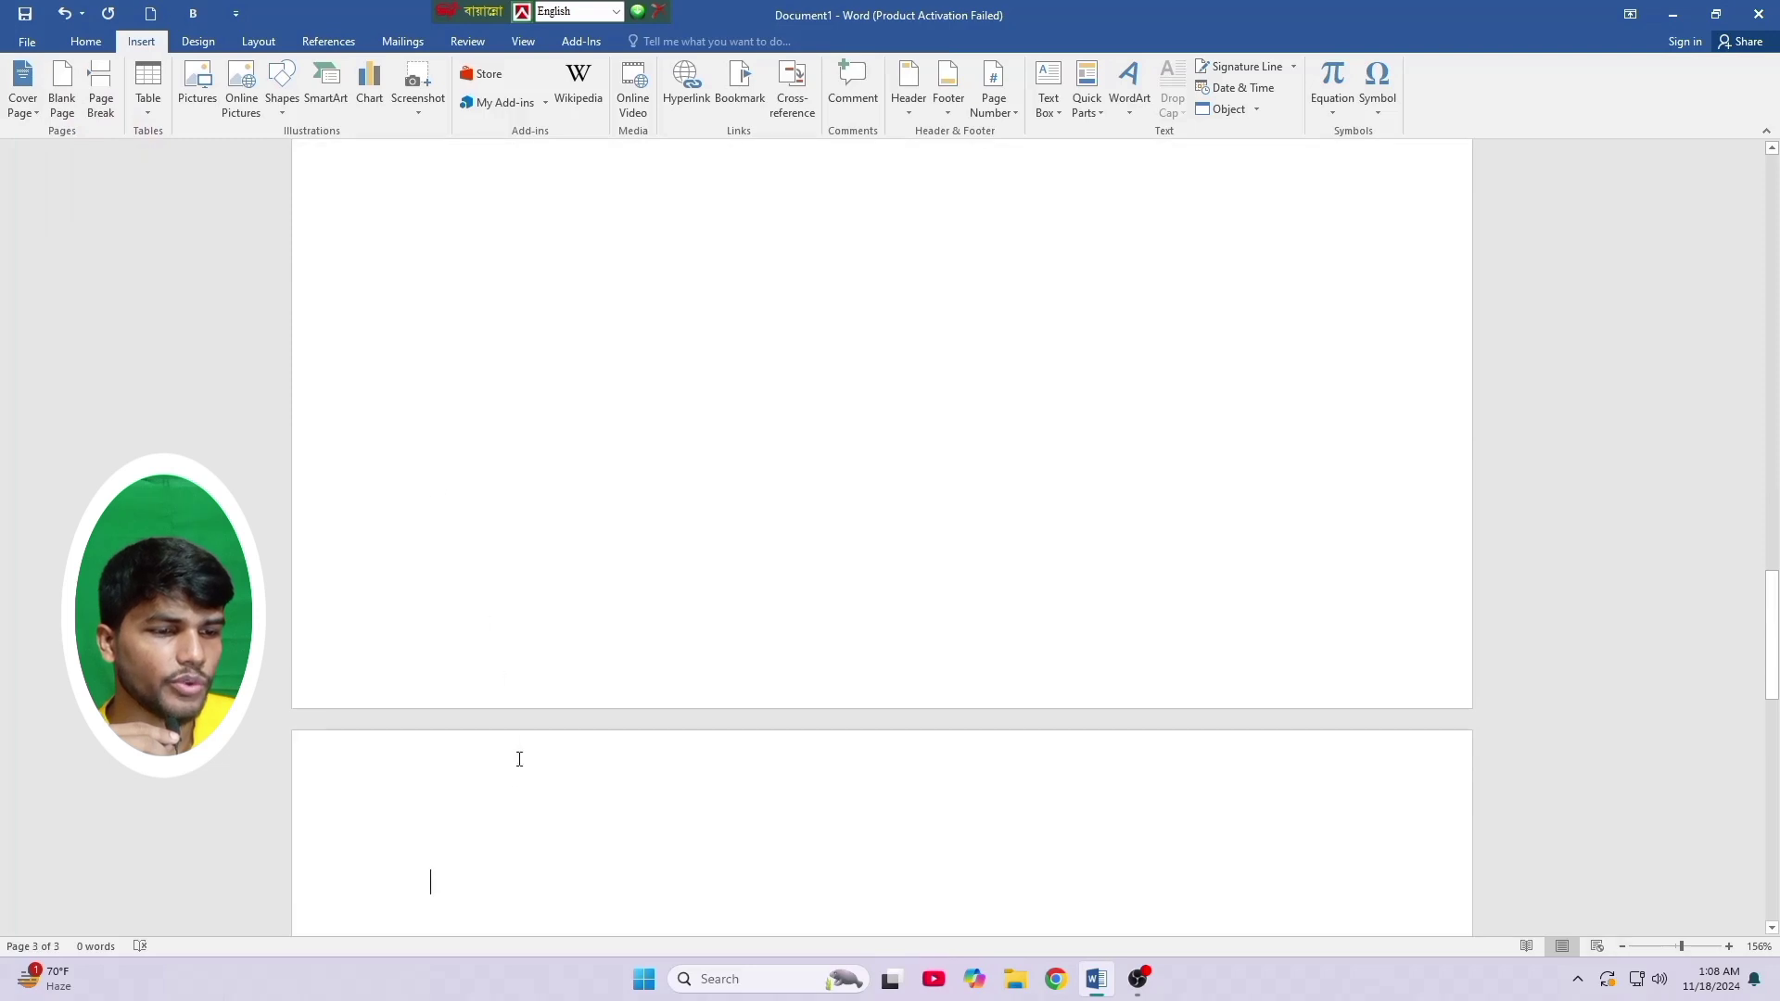
scroll(515, 826, "down", 2)
scroll(514, 825, "up", 15)
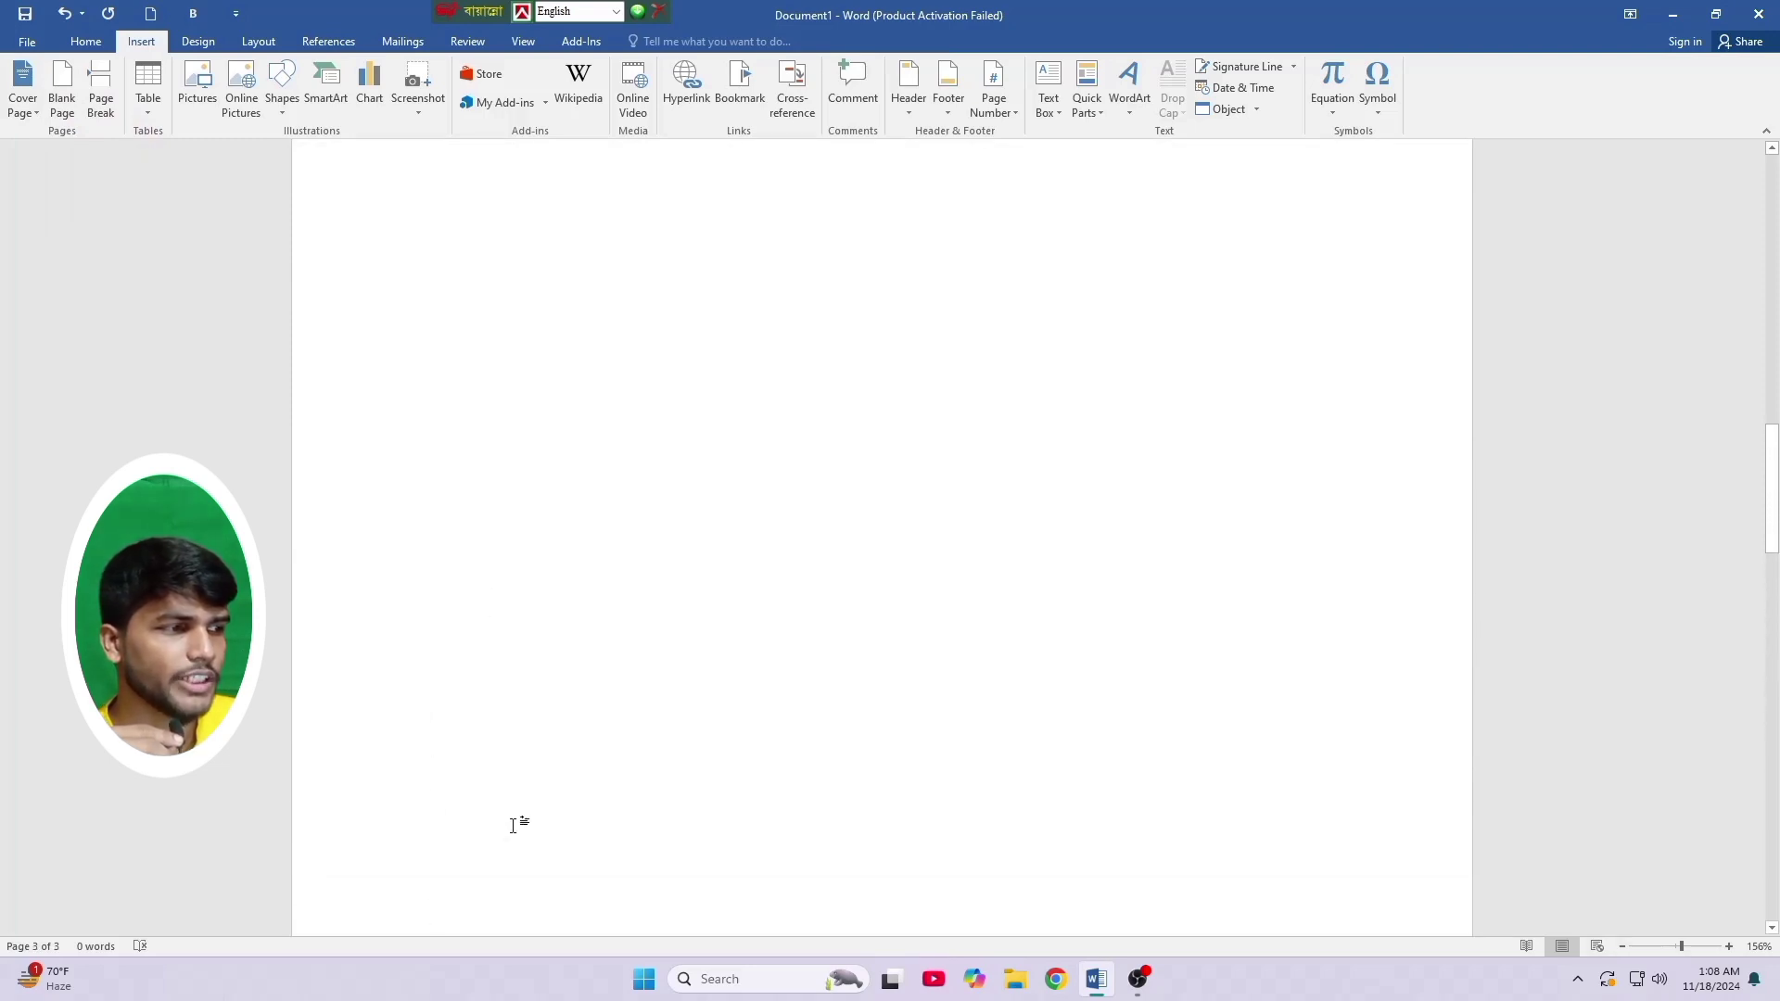
scroll(515, 823, "up", 10)
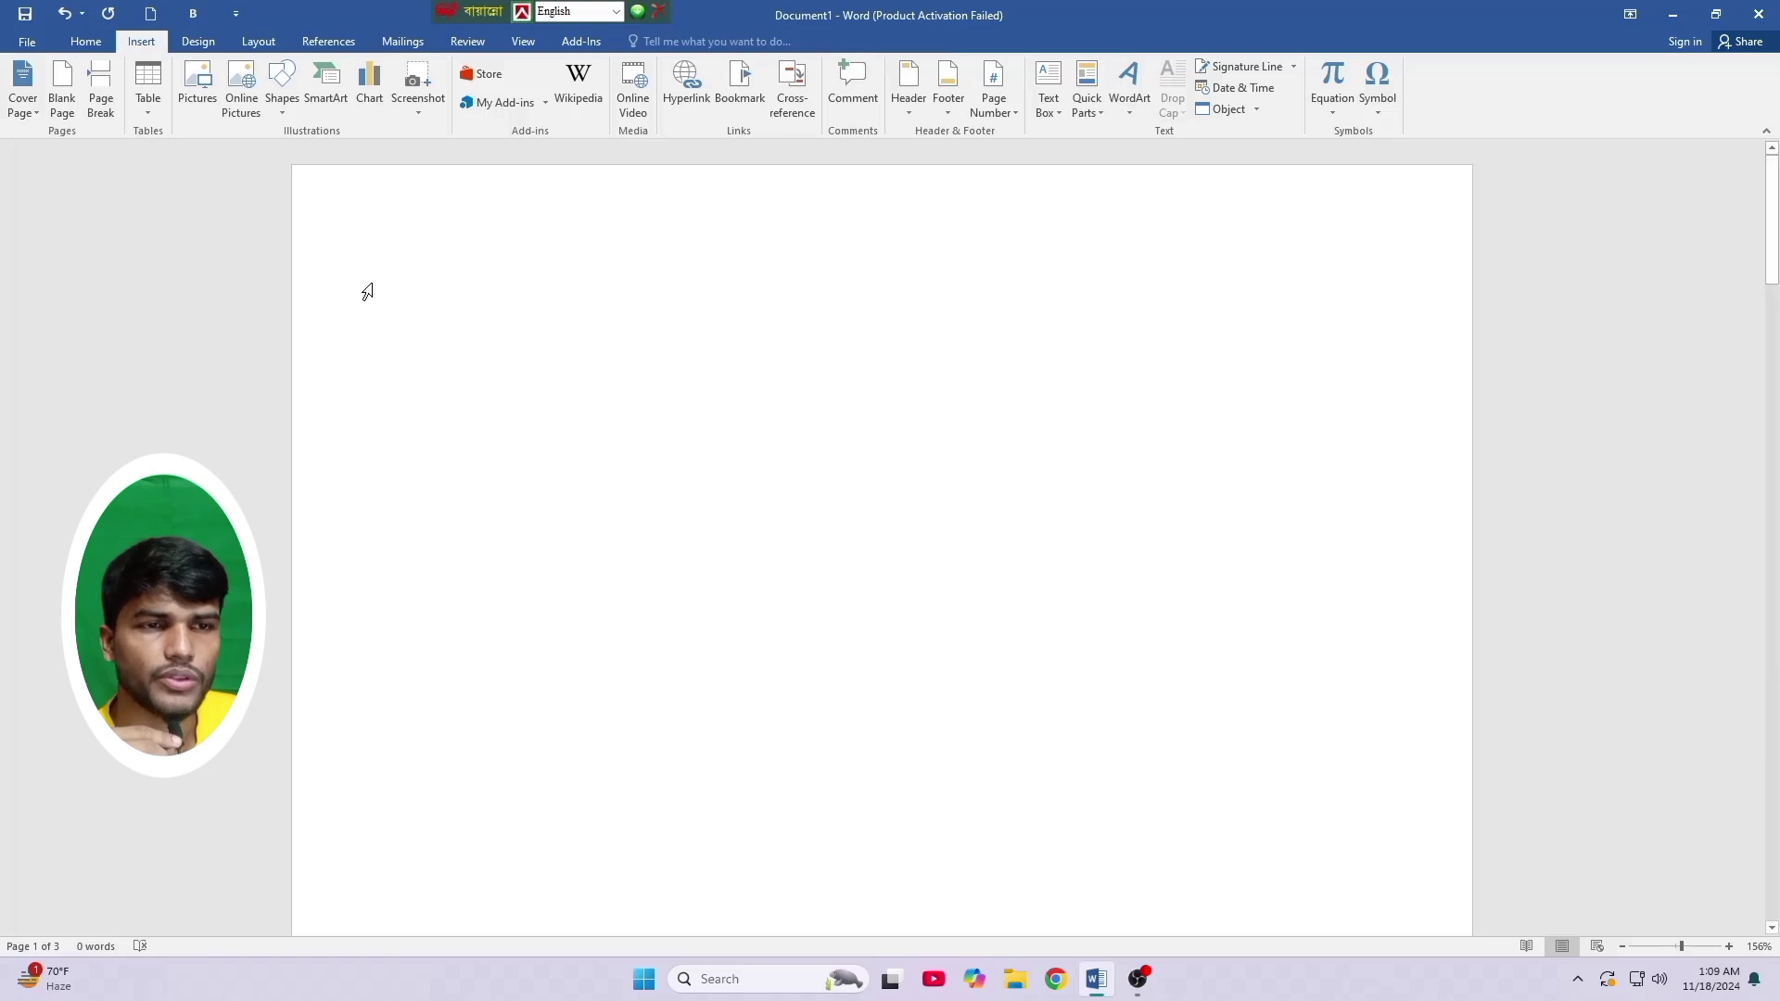
- Insert a table of 10 columns by 5 rows at the start of the first page, and make it narrower and taller
left_click(150, 104)
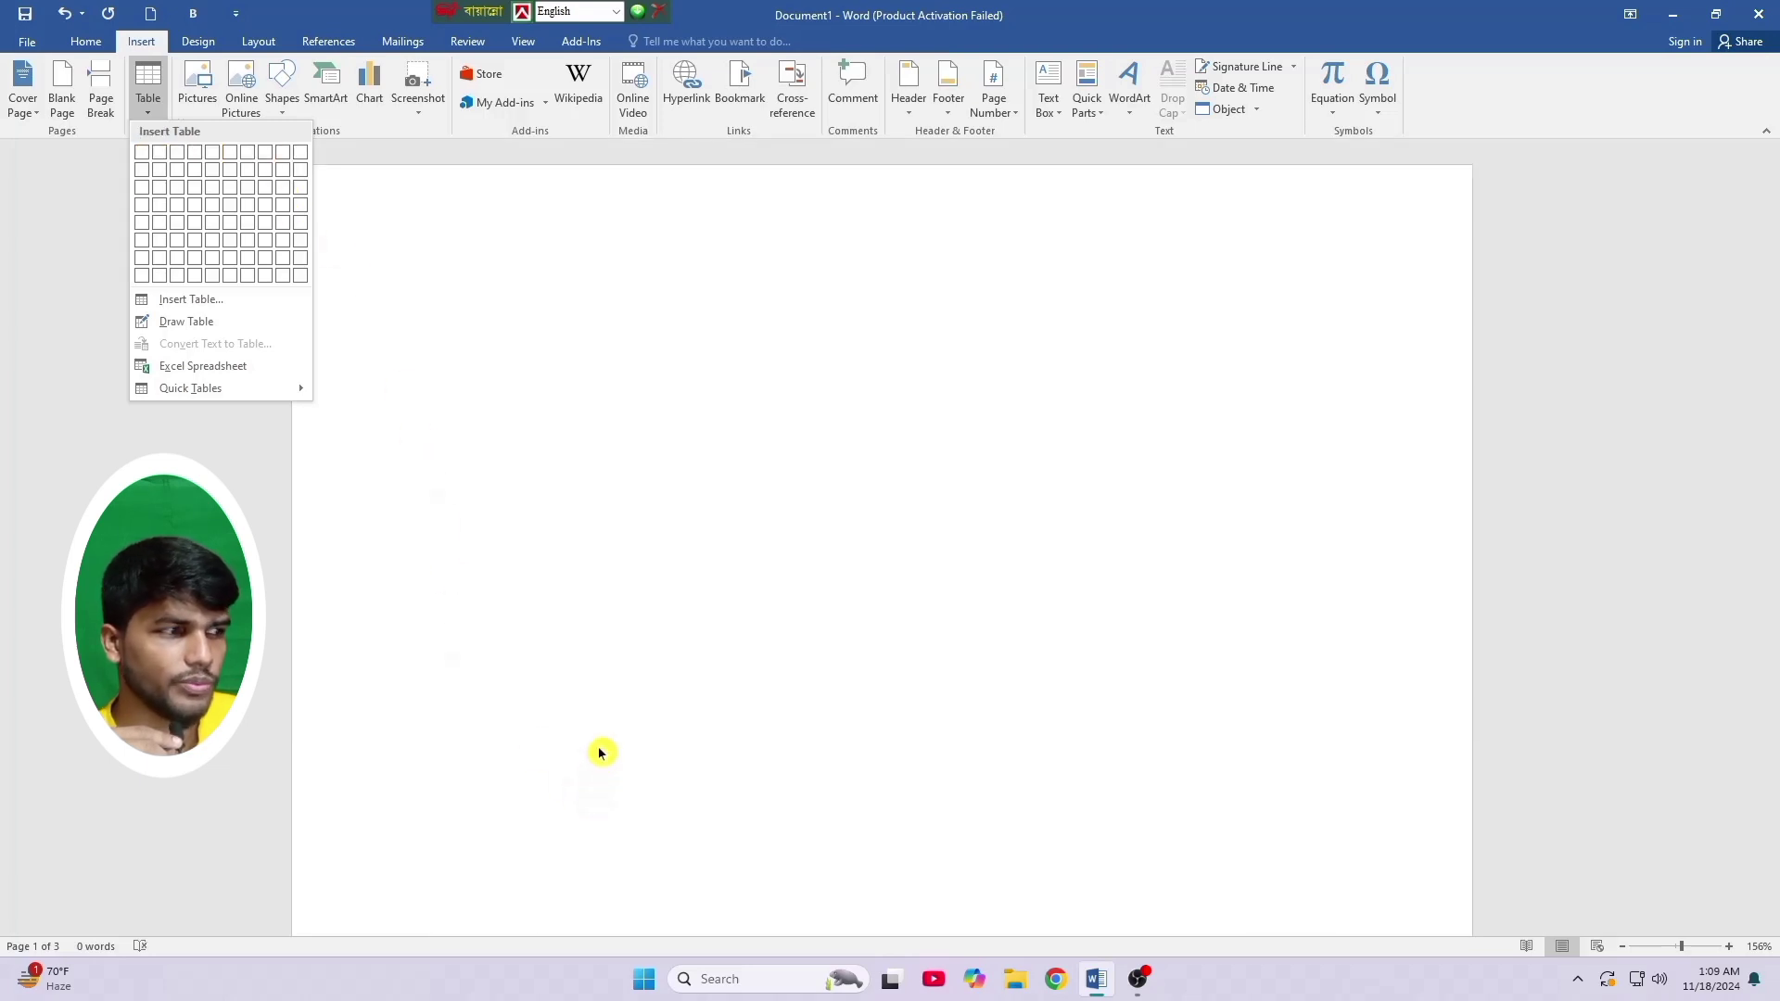
left_click(524, 327)
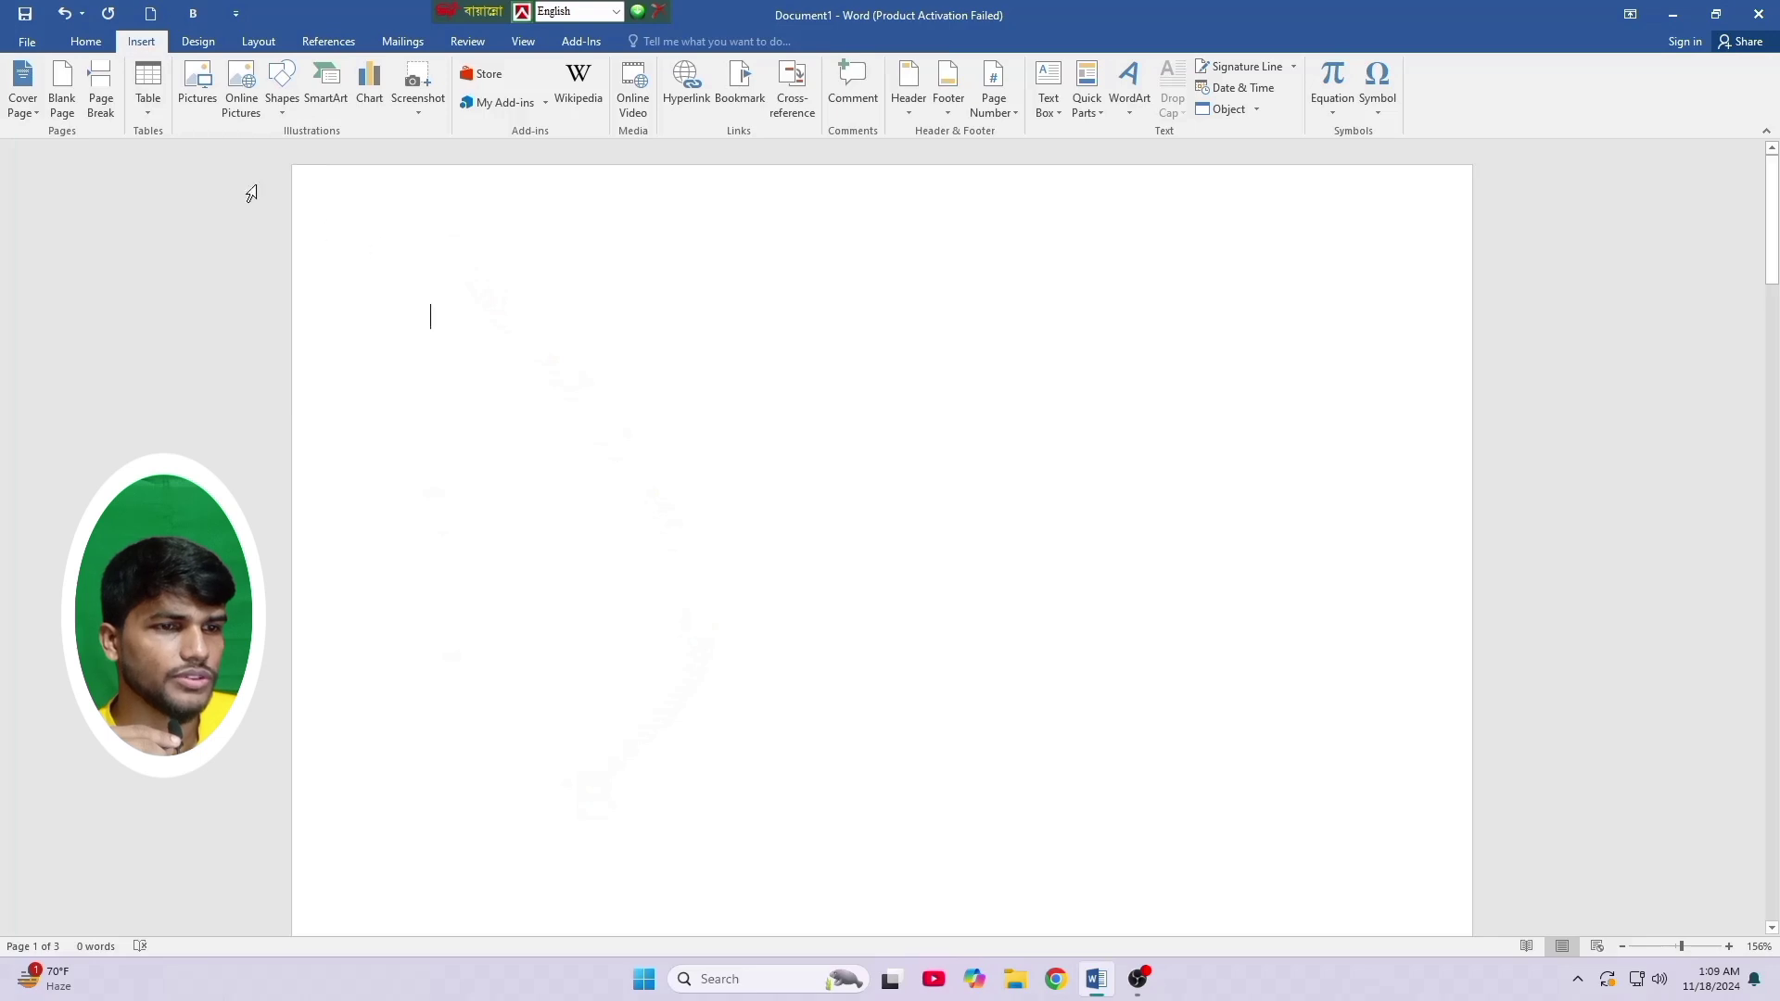
left_click(148, 88)
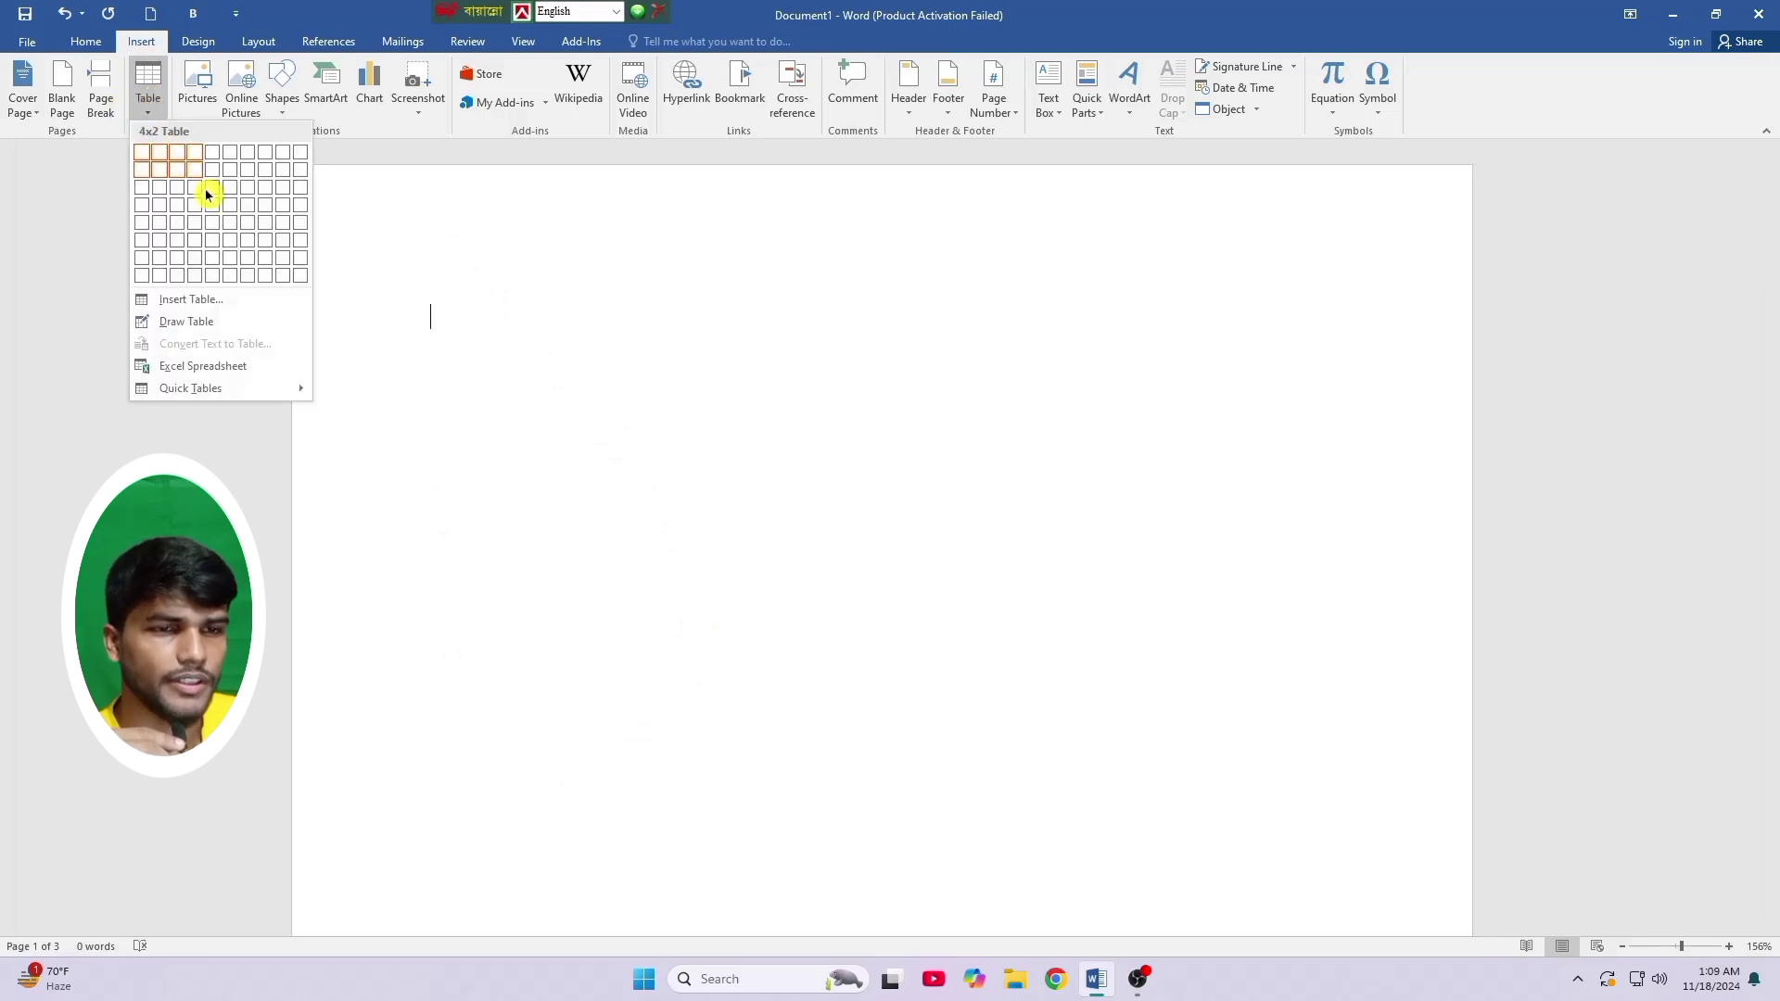
left_click(295, 227)
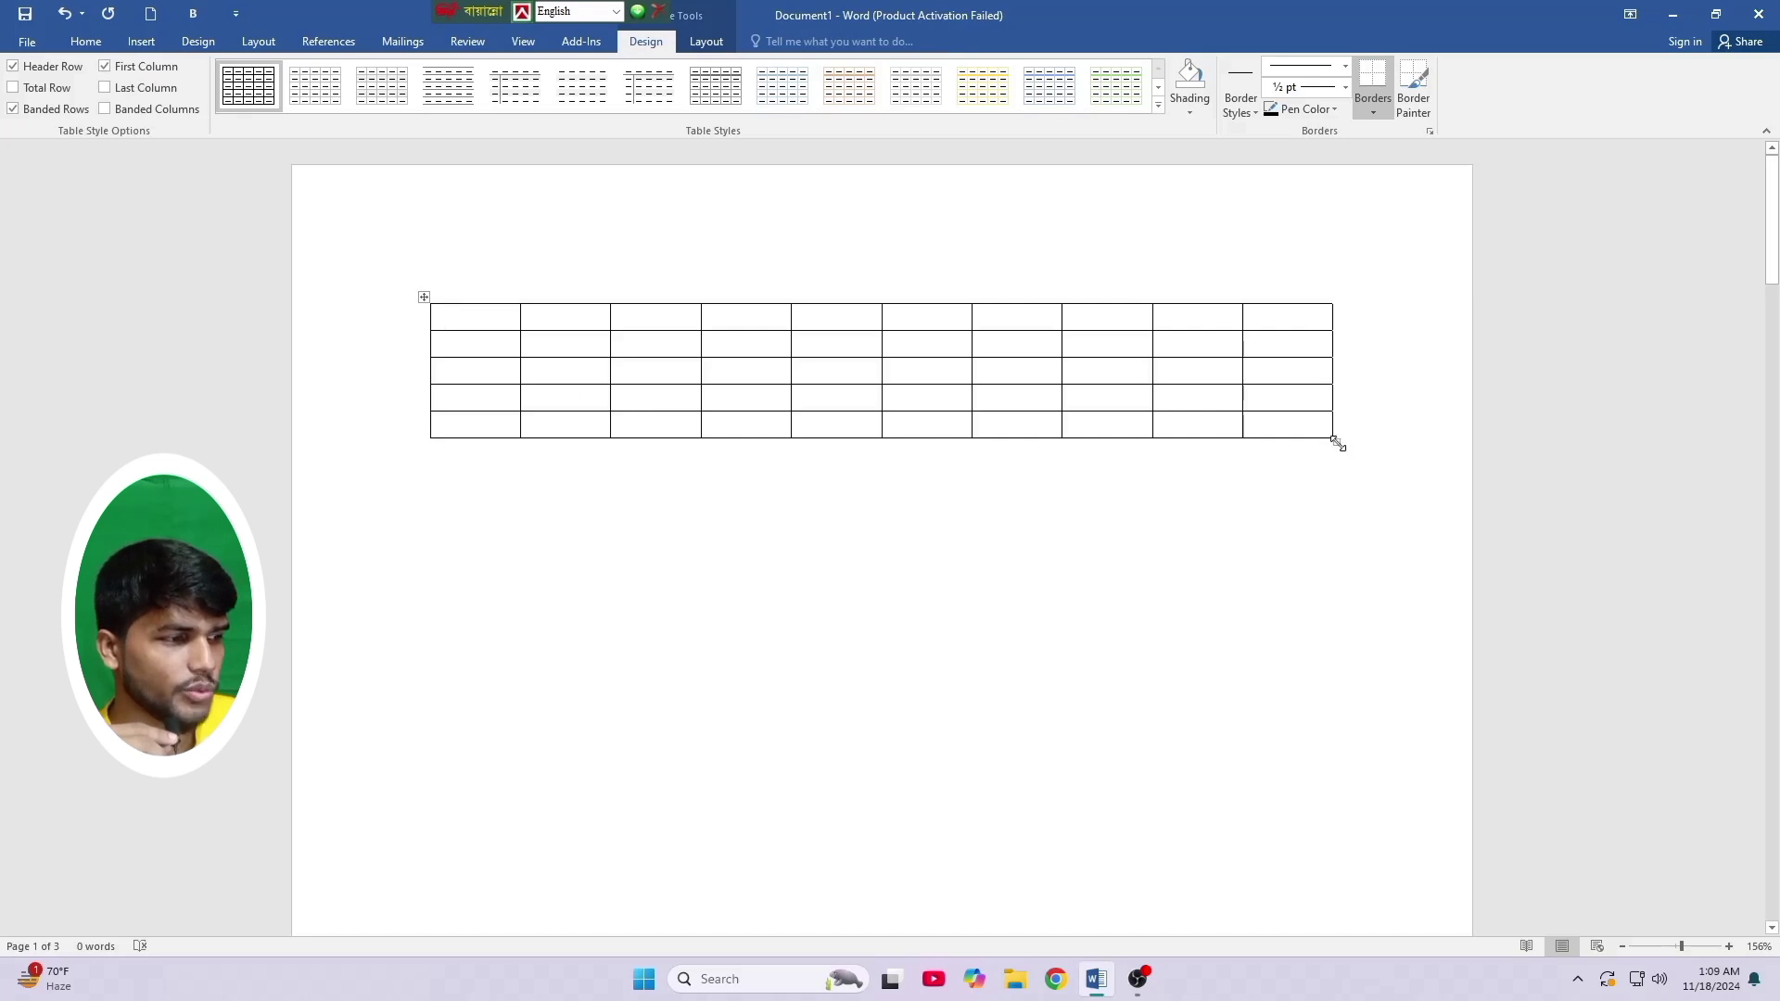
left_click_drag(1337, 445, 1016, 702)
left_click(709, 751)
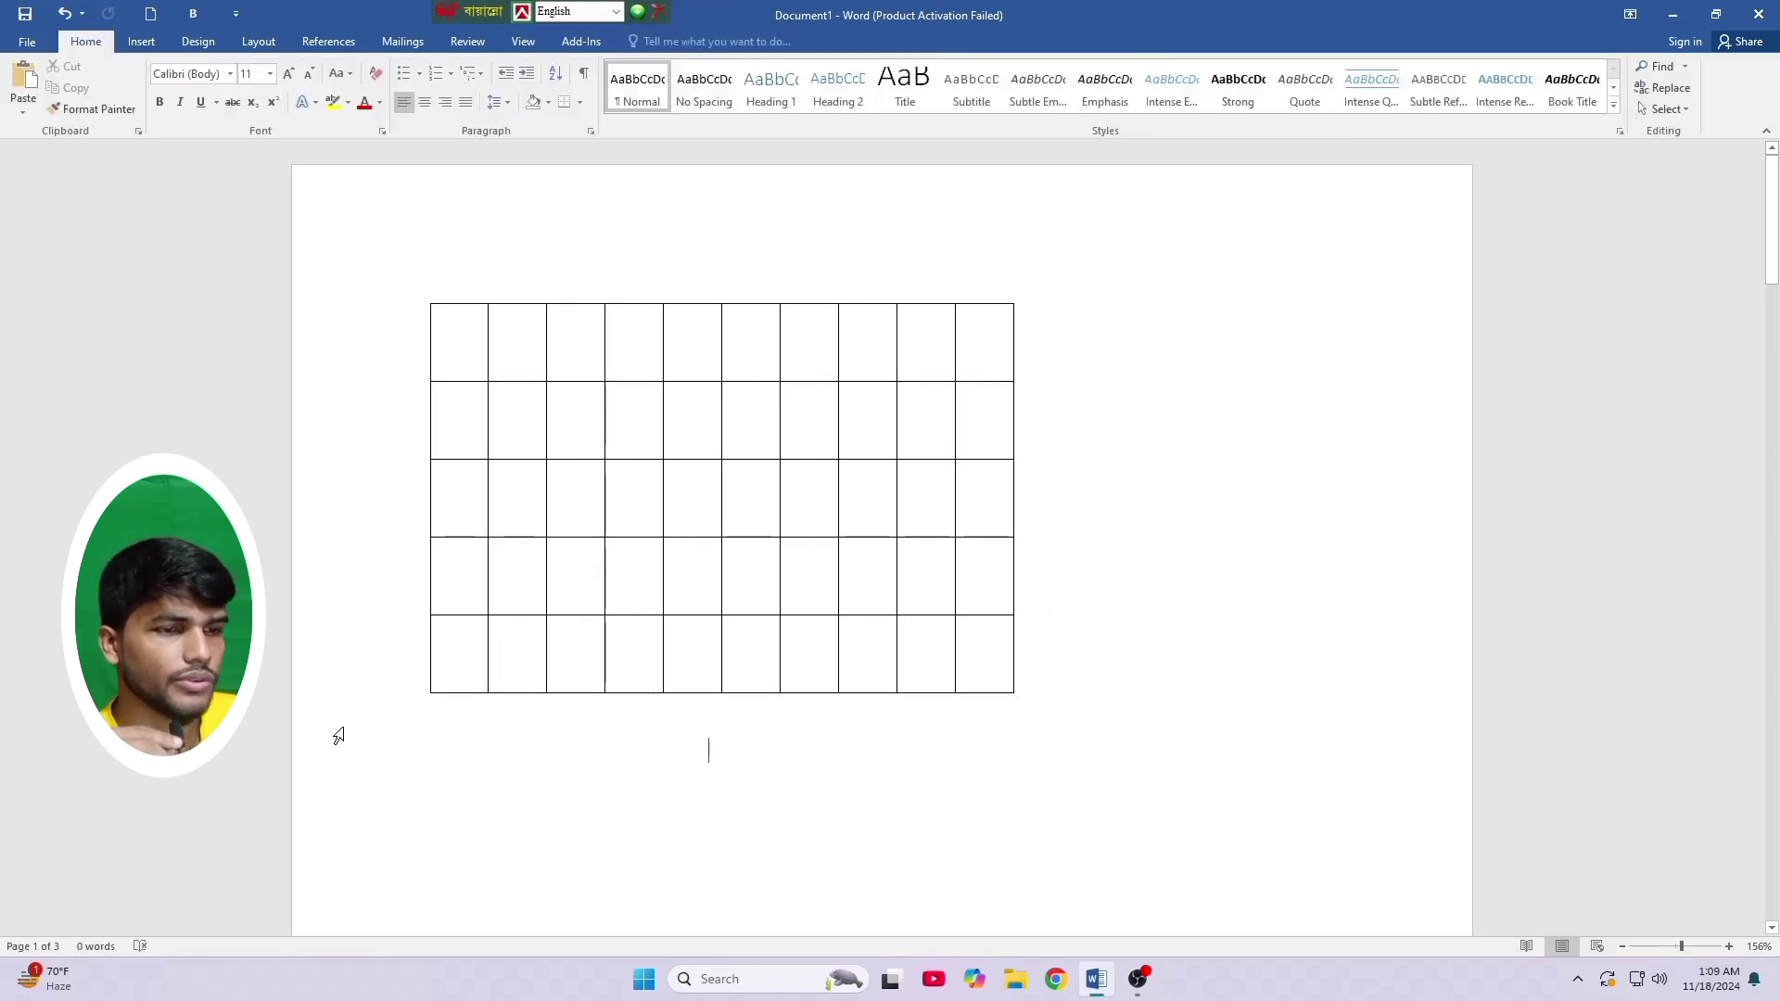
- Delete the whole table together with the empty lines beneath it
left_click(143, 43)
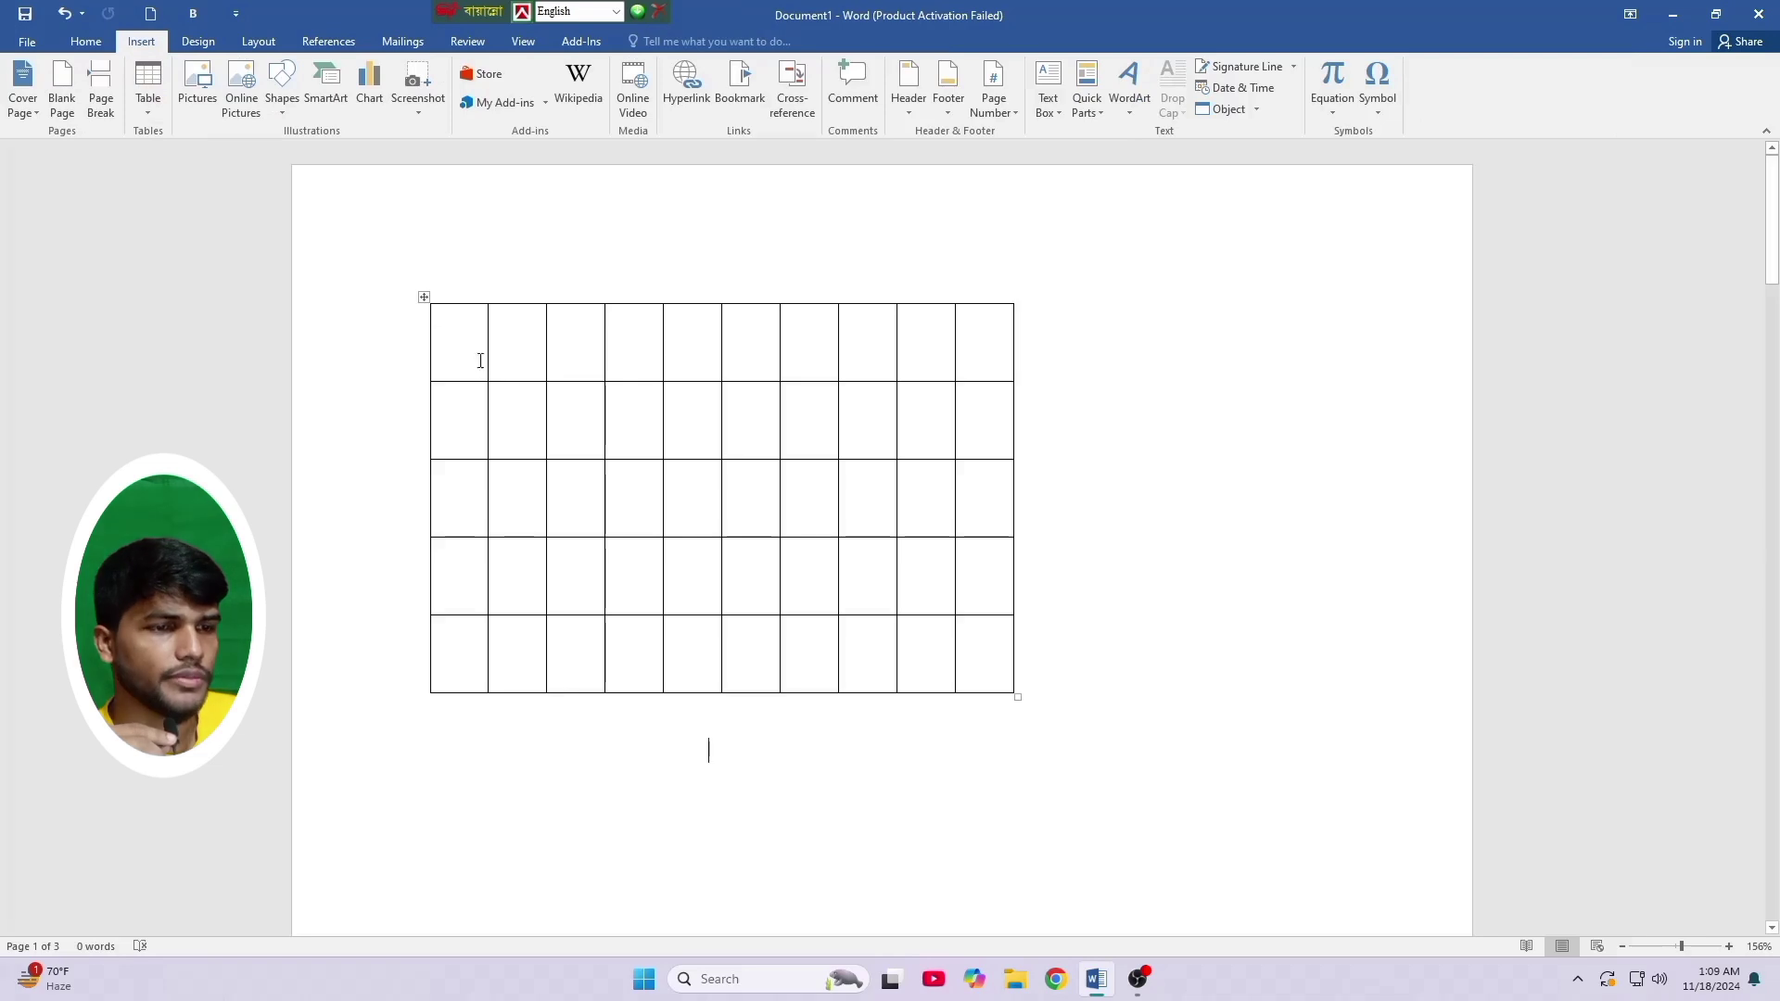
left_click_drag(480, 358, 856, 813)
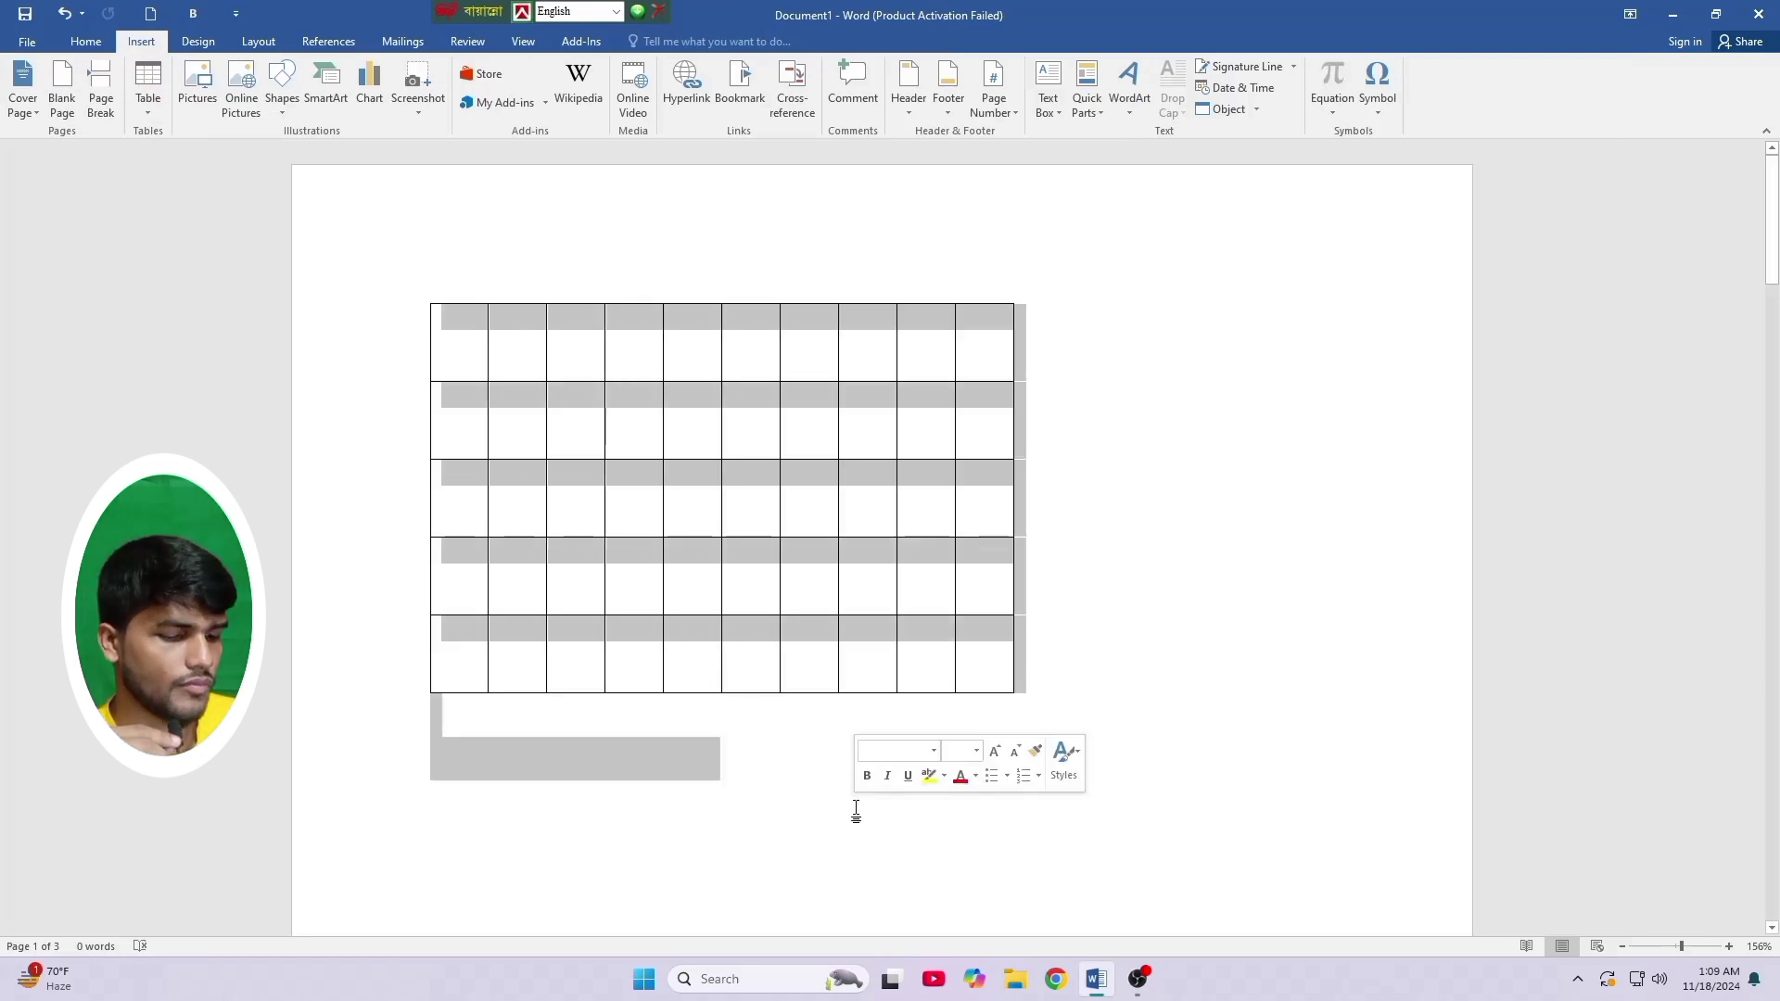
key("Delete")
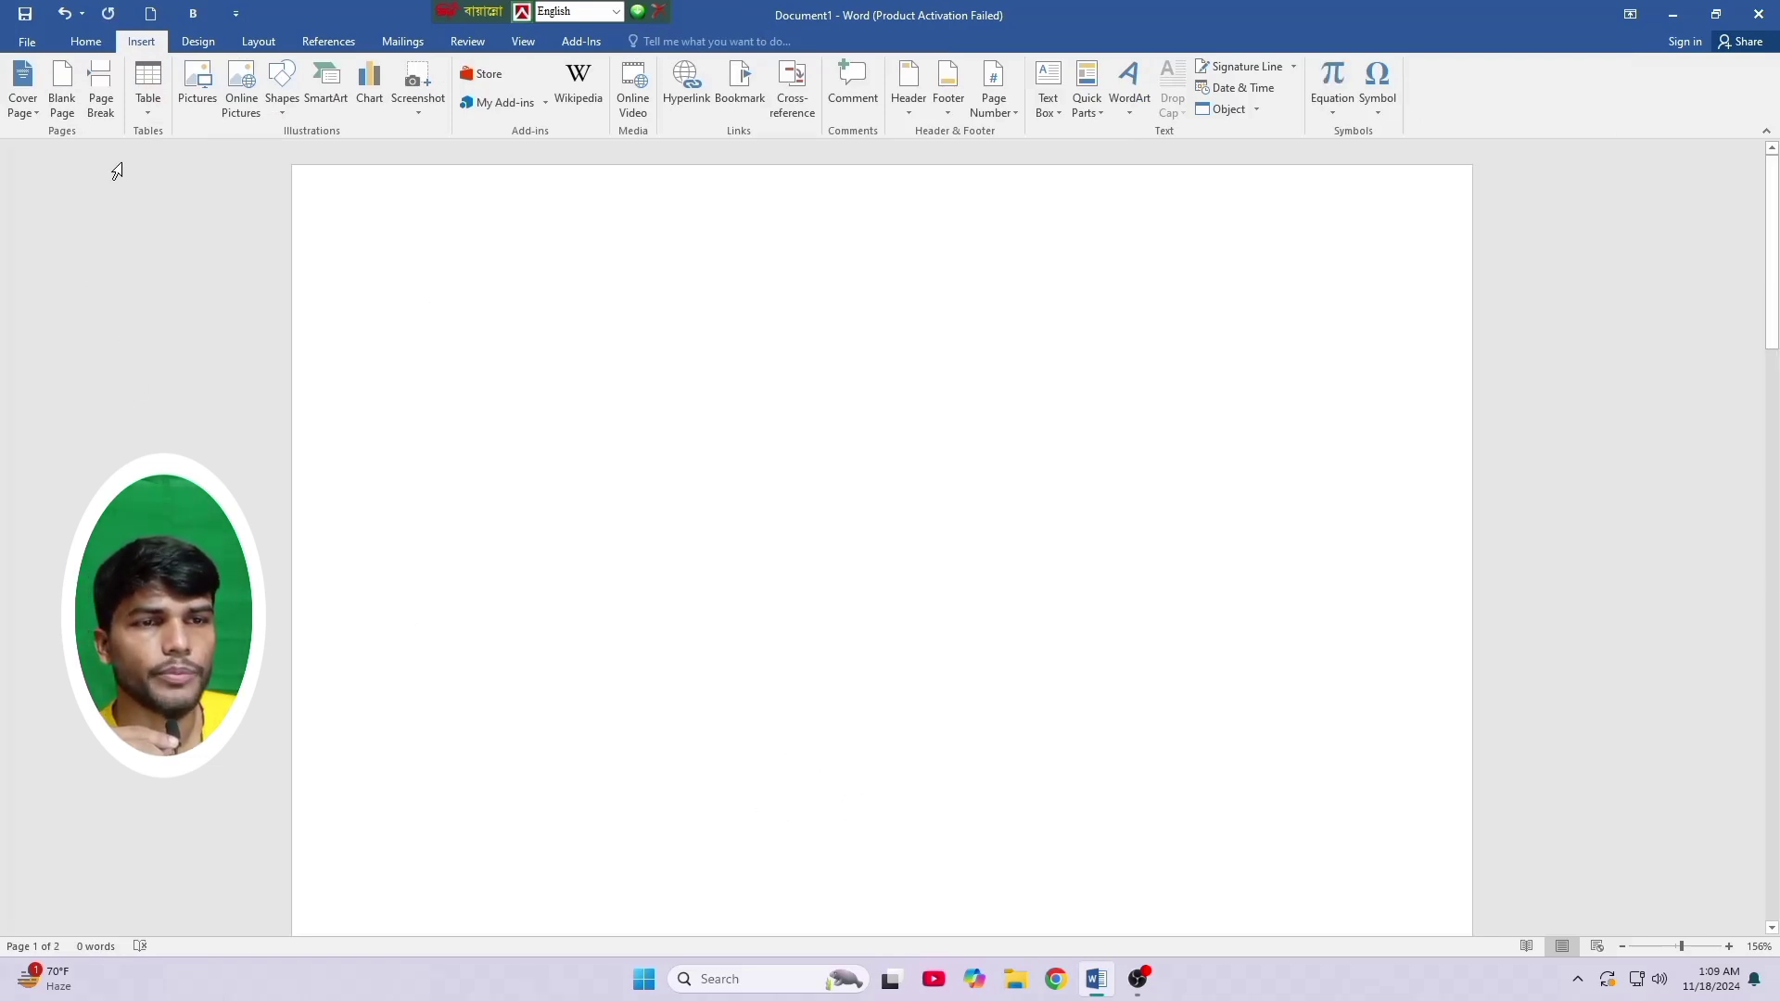
- Insert the picture hq720.jpg from the Pictures folder on the first page
left_click(199, 96)
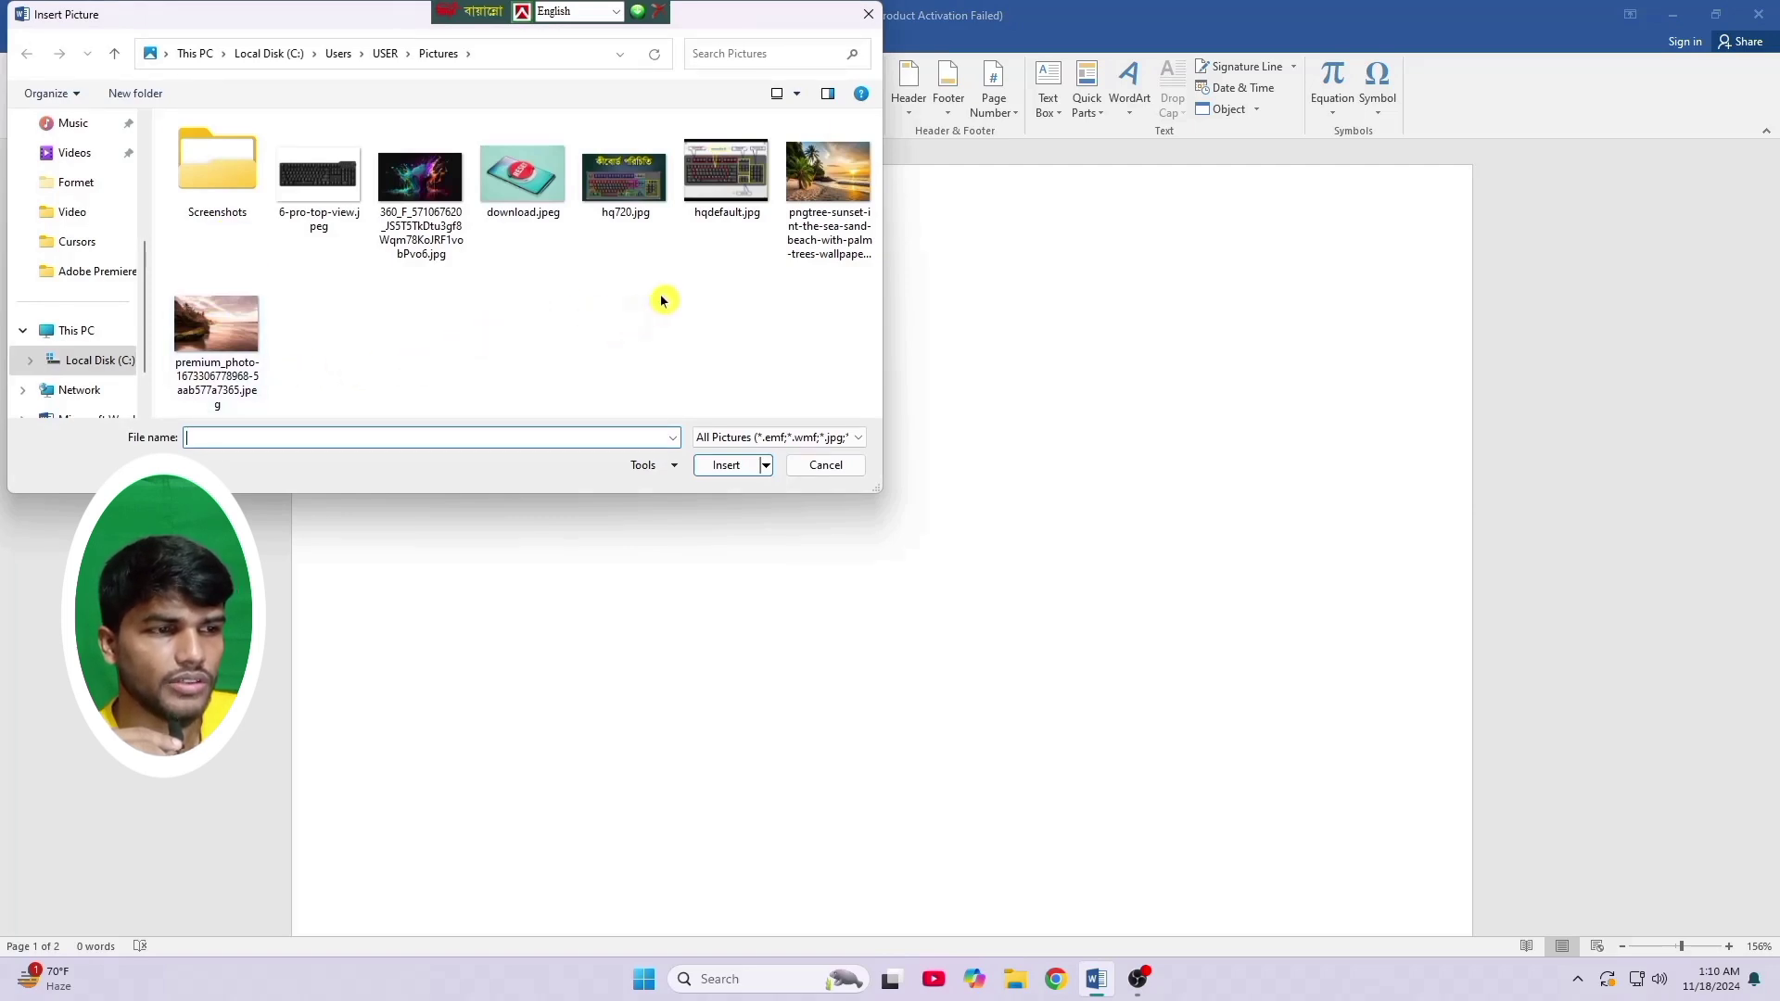
left_click(634, 188)
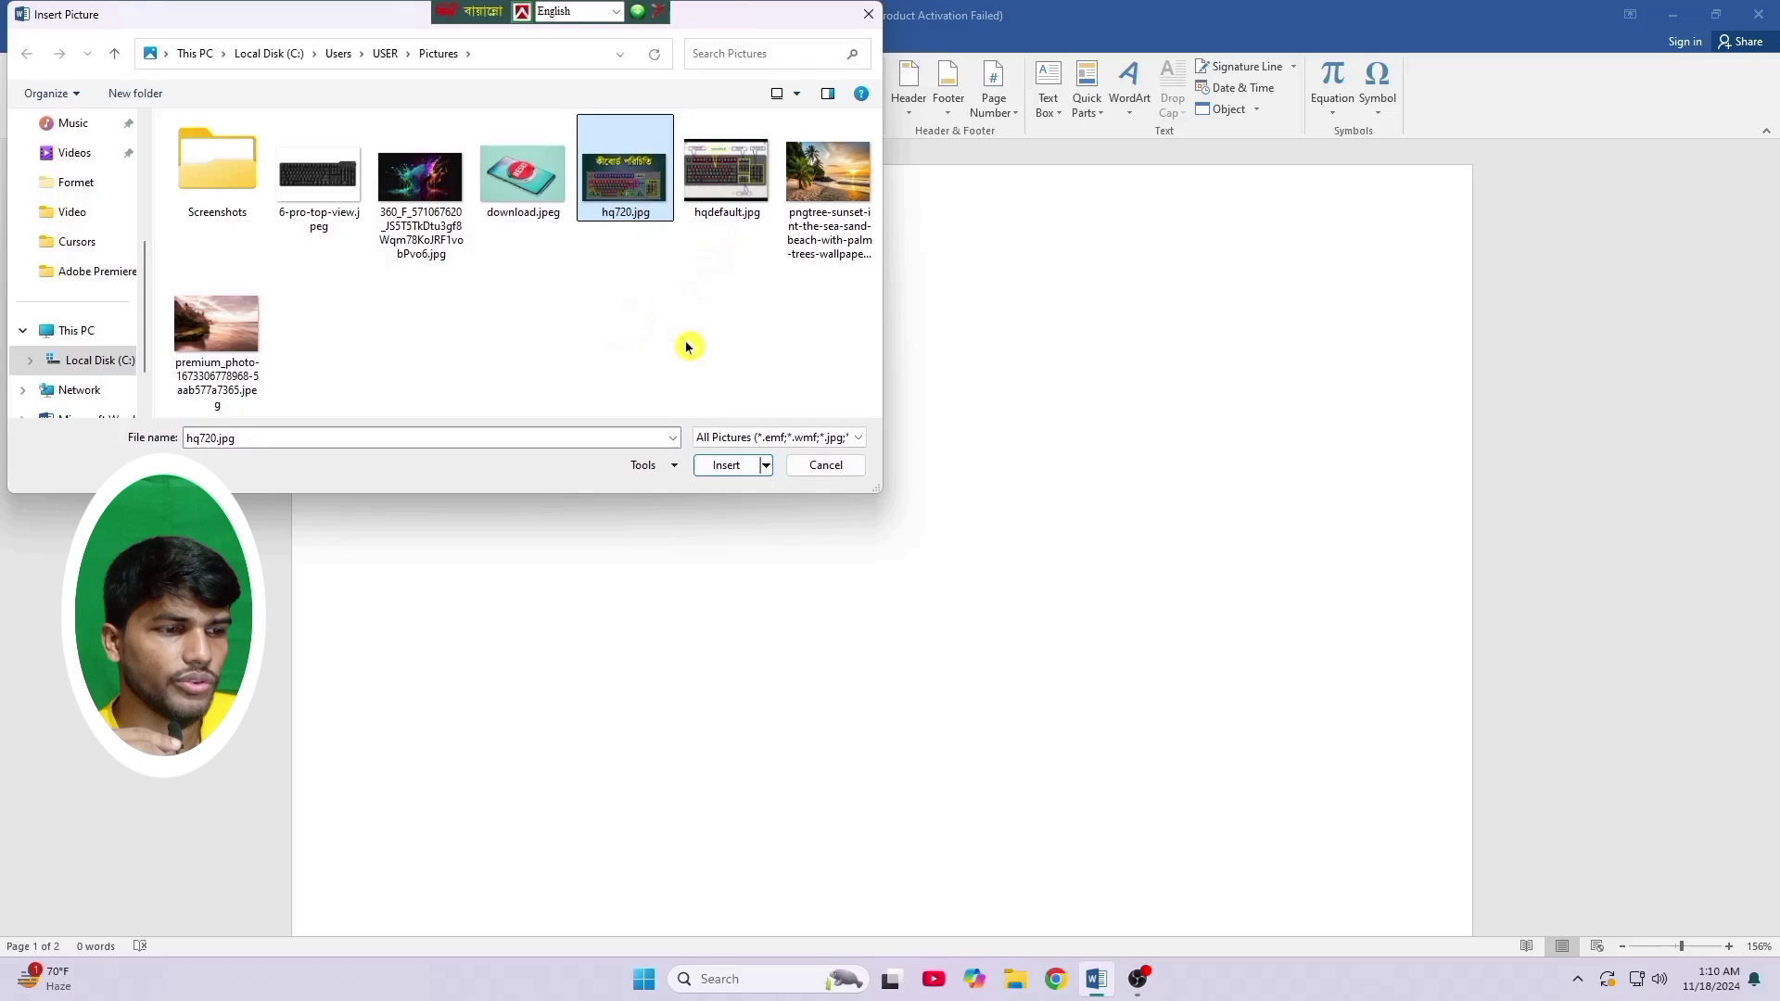
left_click(736, 466)
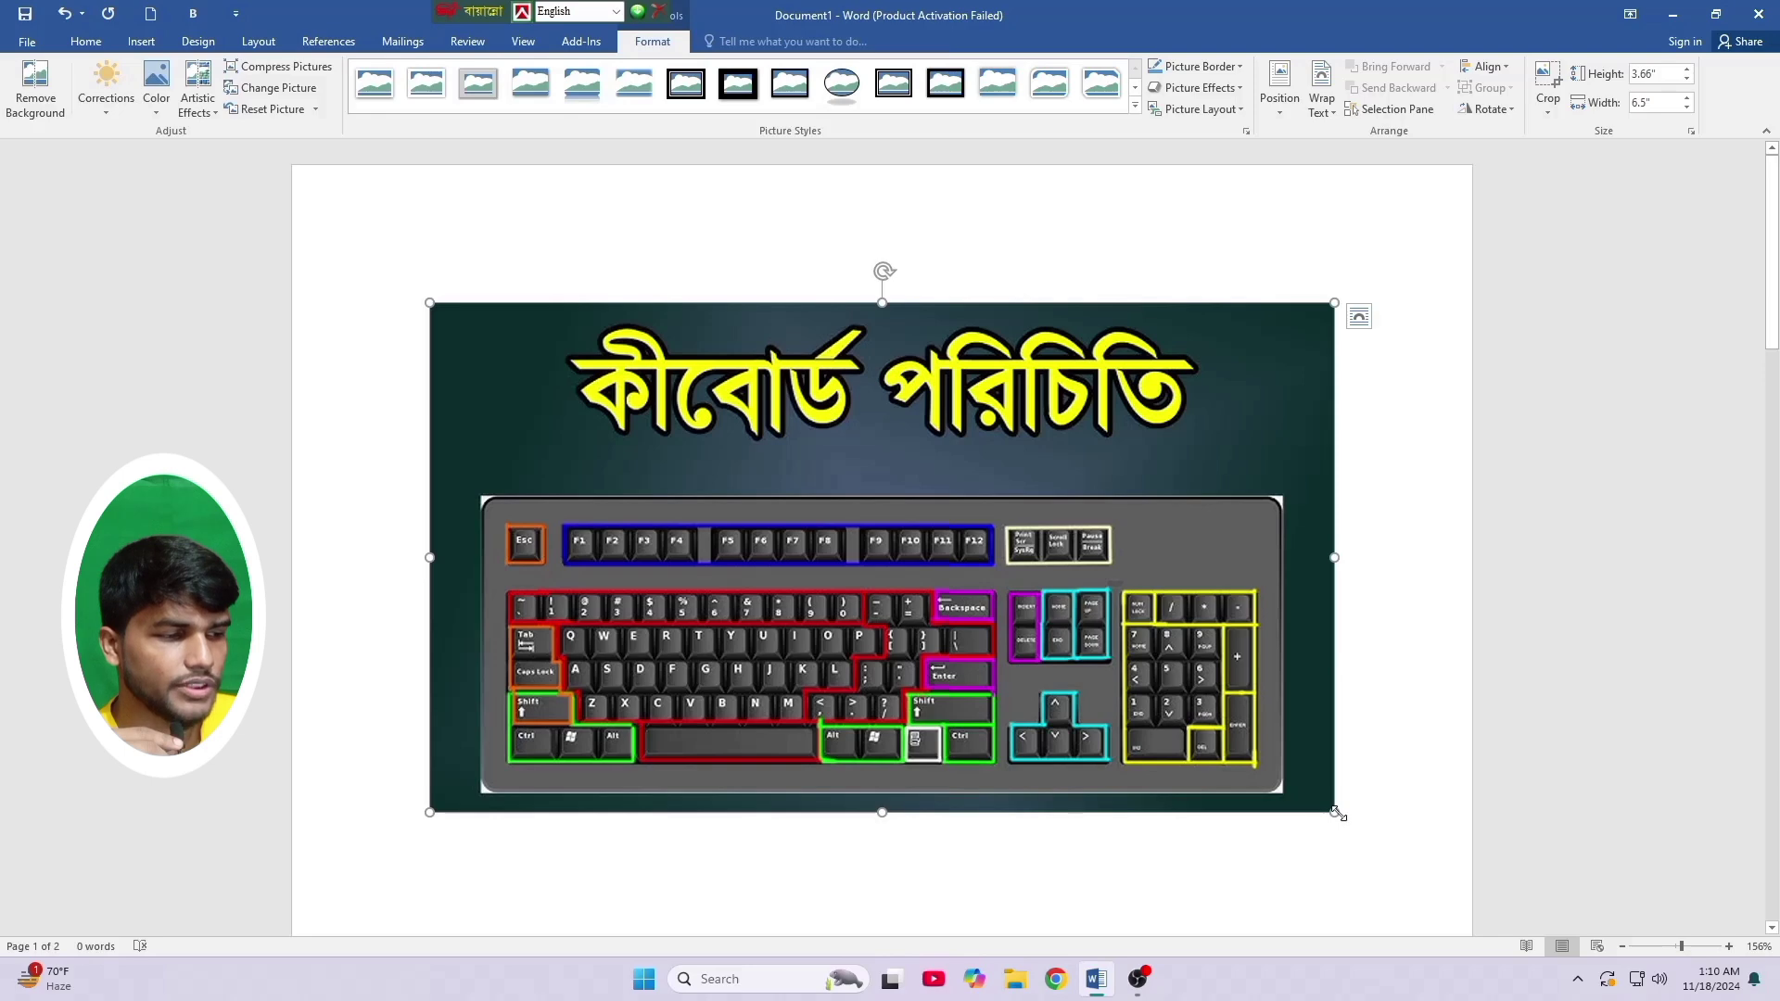
- Resize the keyboard picture to about 1.88" high by 2.55" wide, and delete it from the page
left_click_drag(1343, 814, 693, 506)
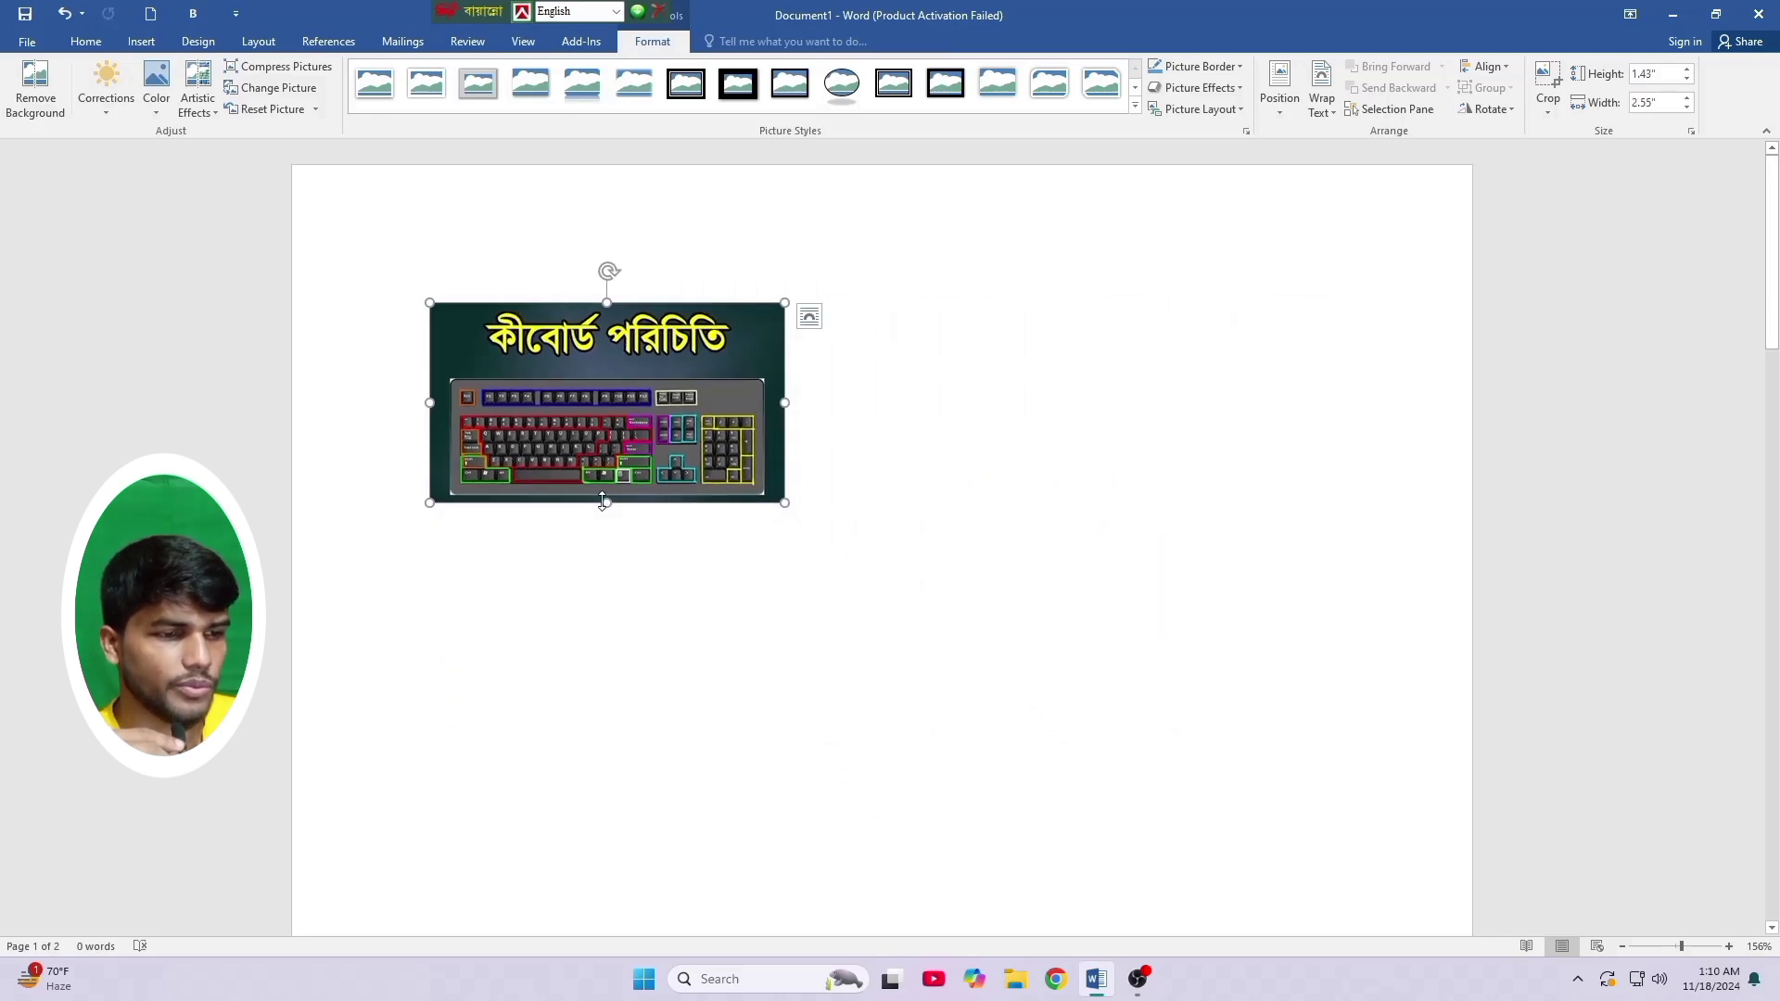
left_click_drag(605, 502, 583, 569)
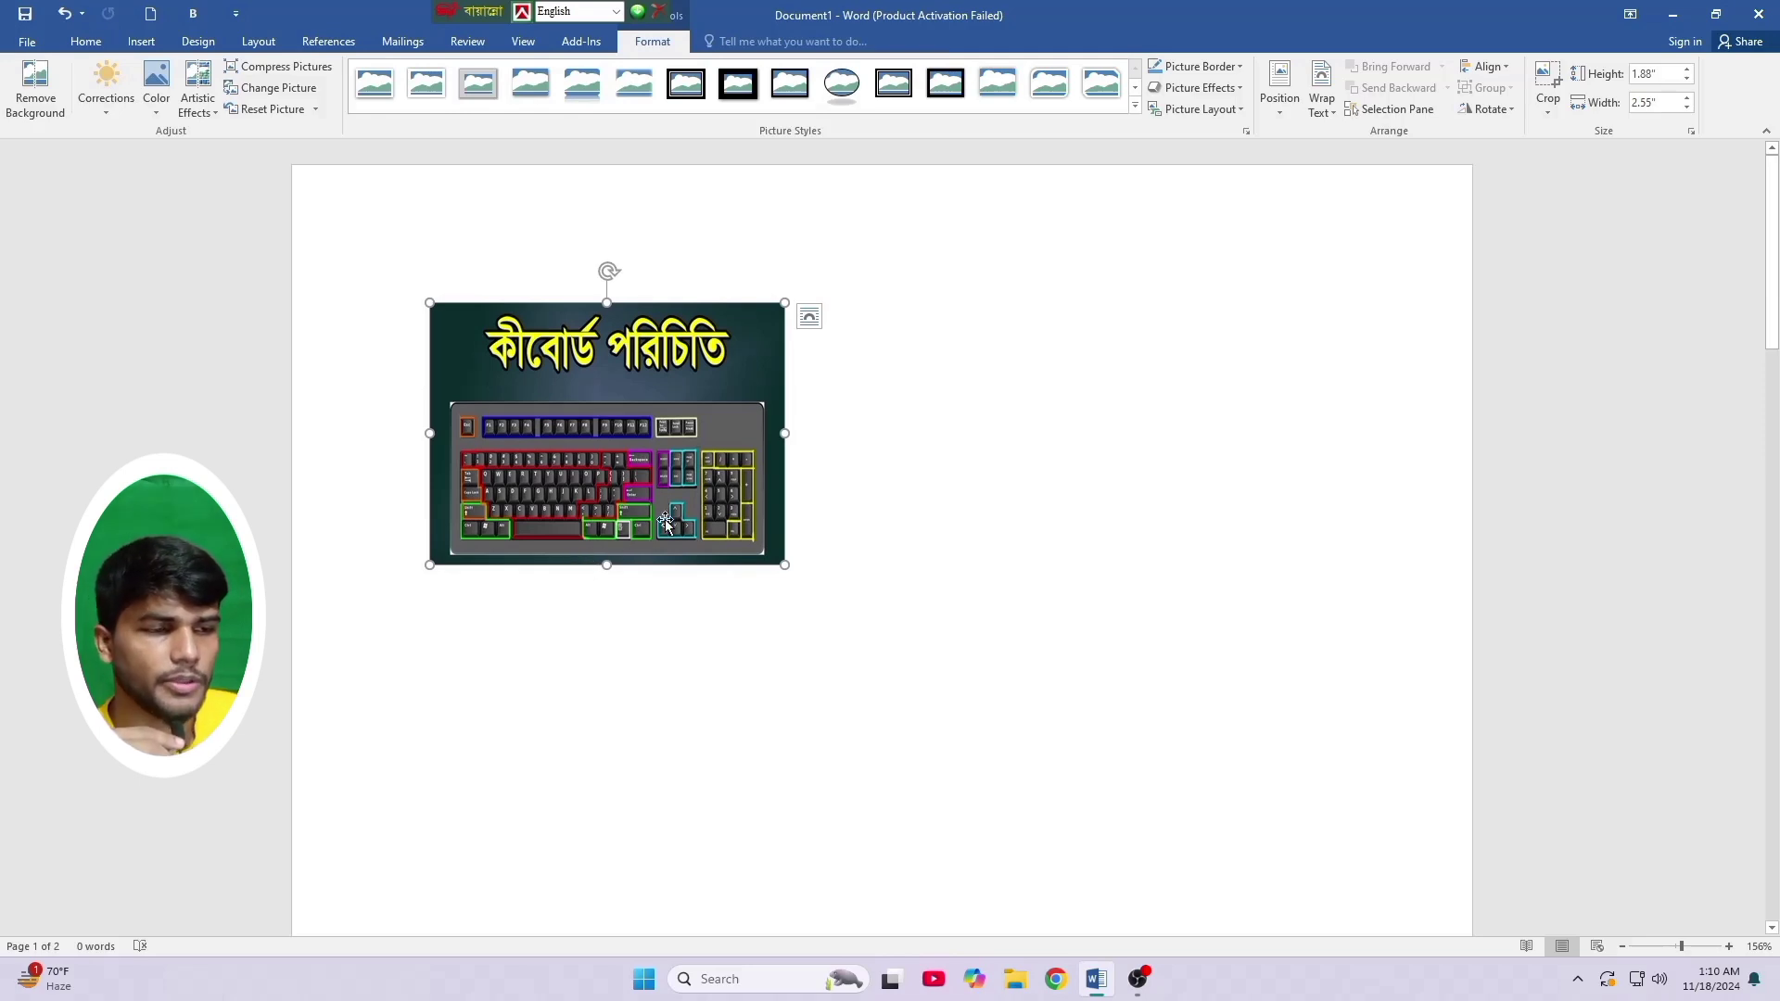
key("Delete")
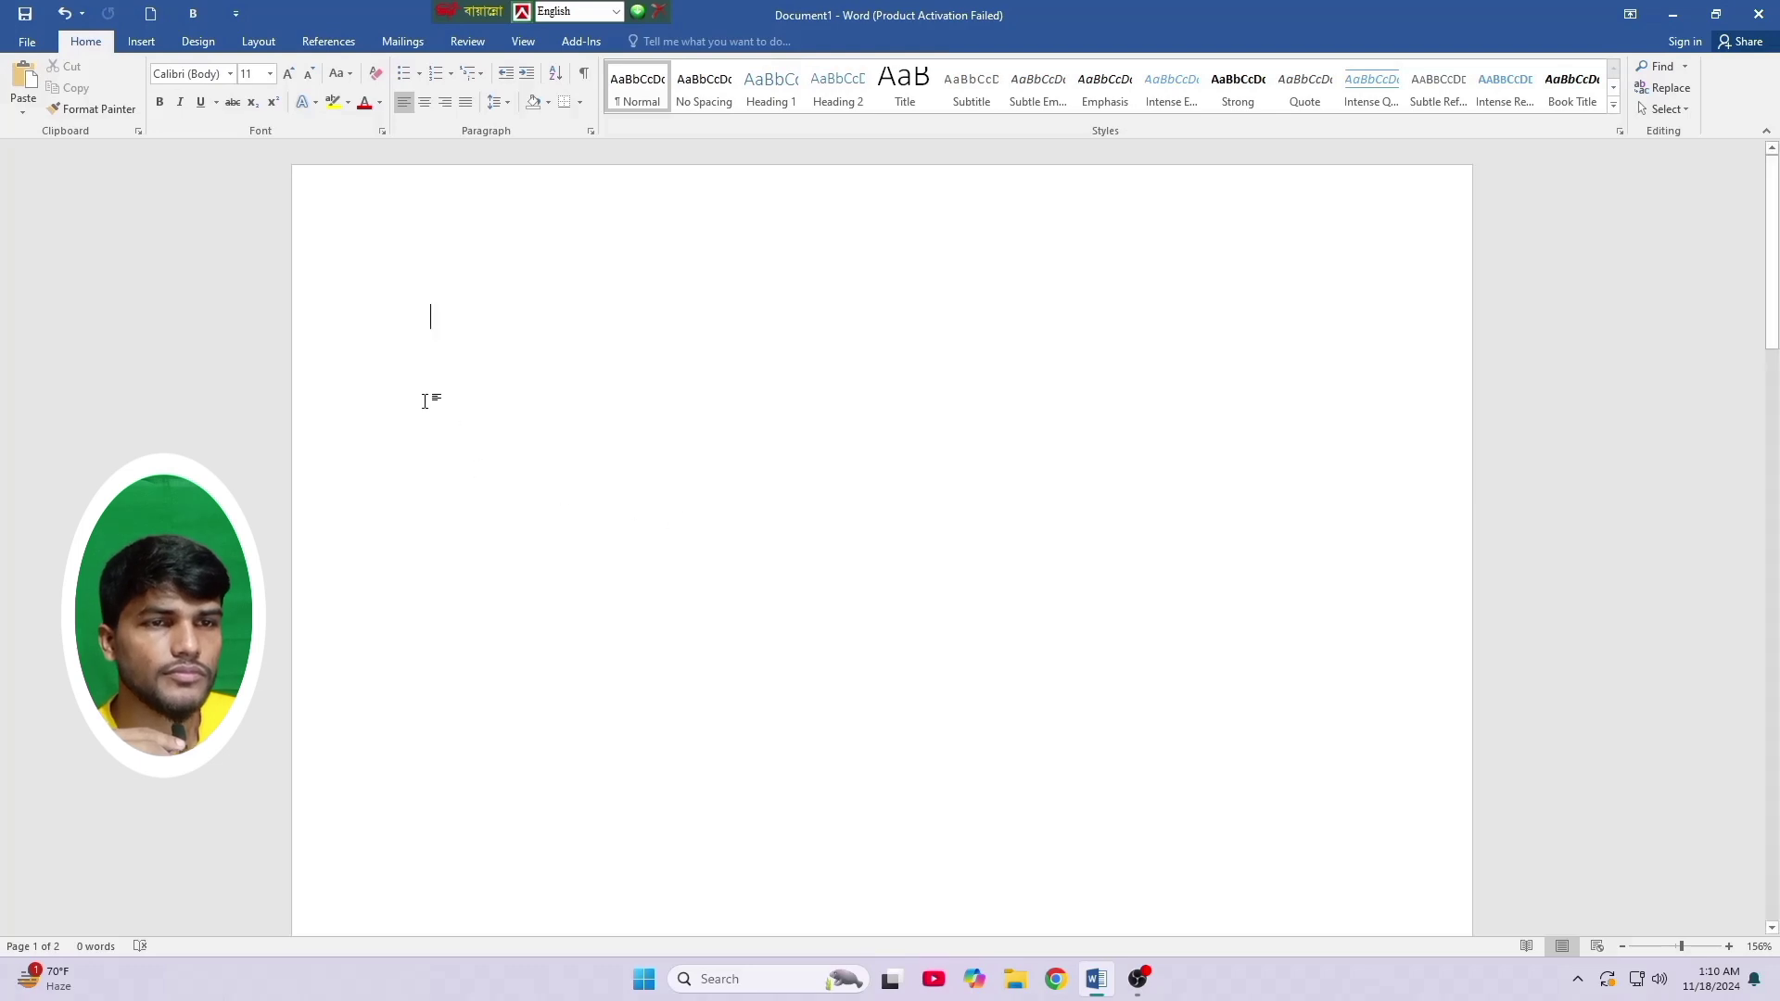
- Search Bing Image Search for online pictures of "books" for the document
left_click(142, 42)
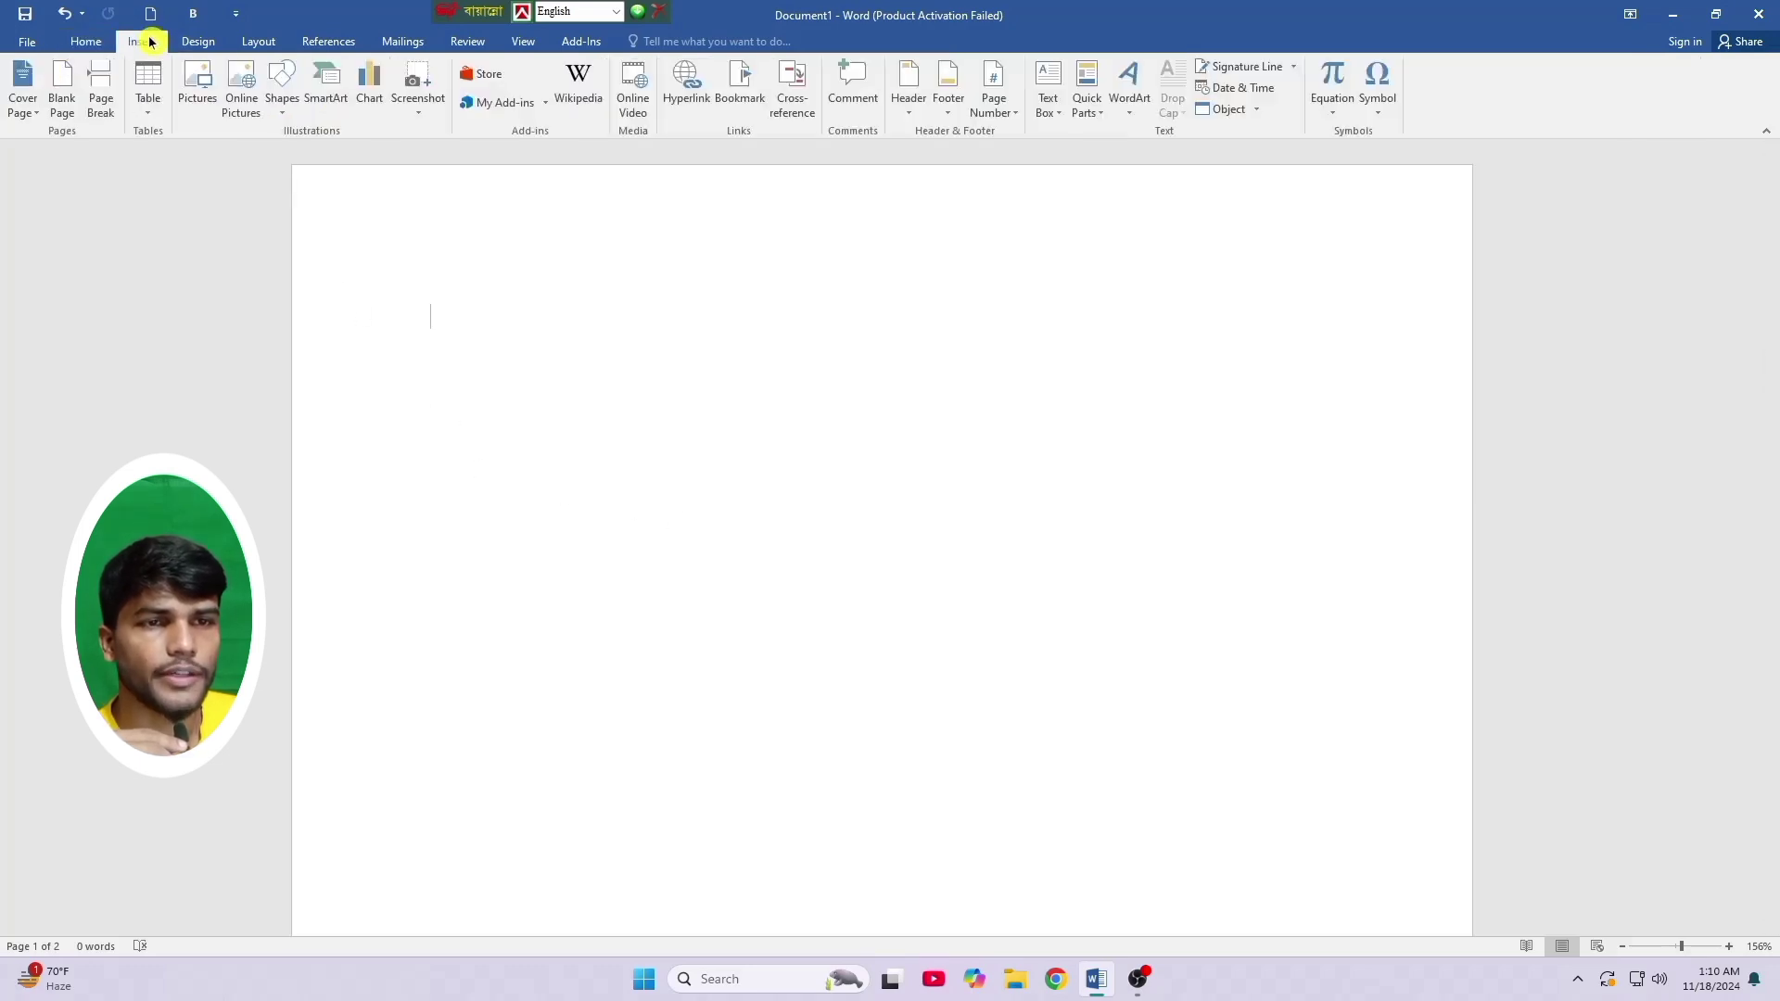
left_click(230, 97)
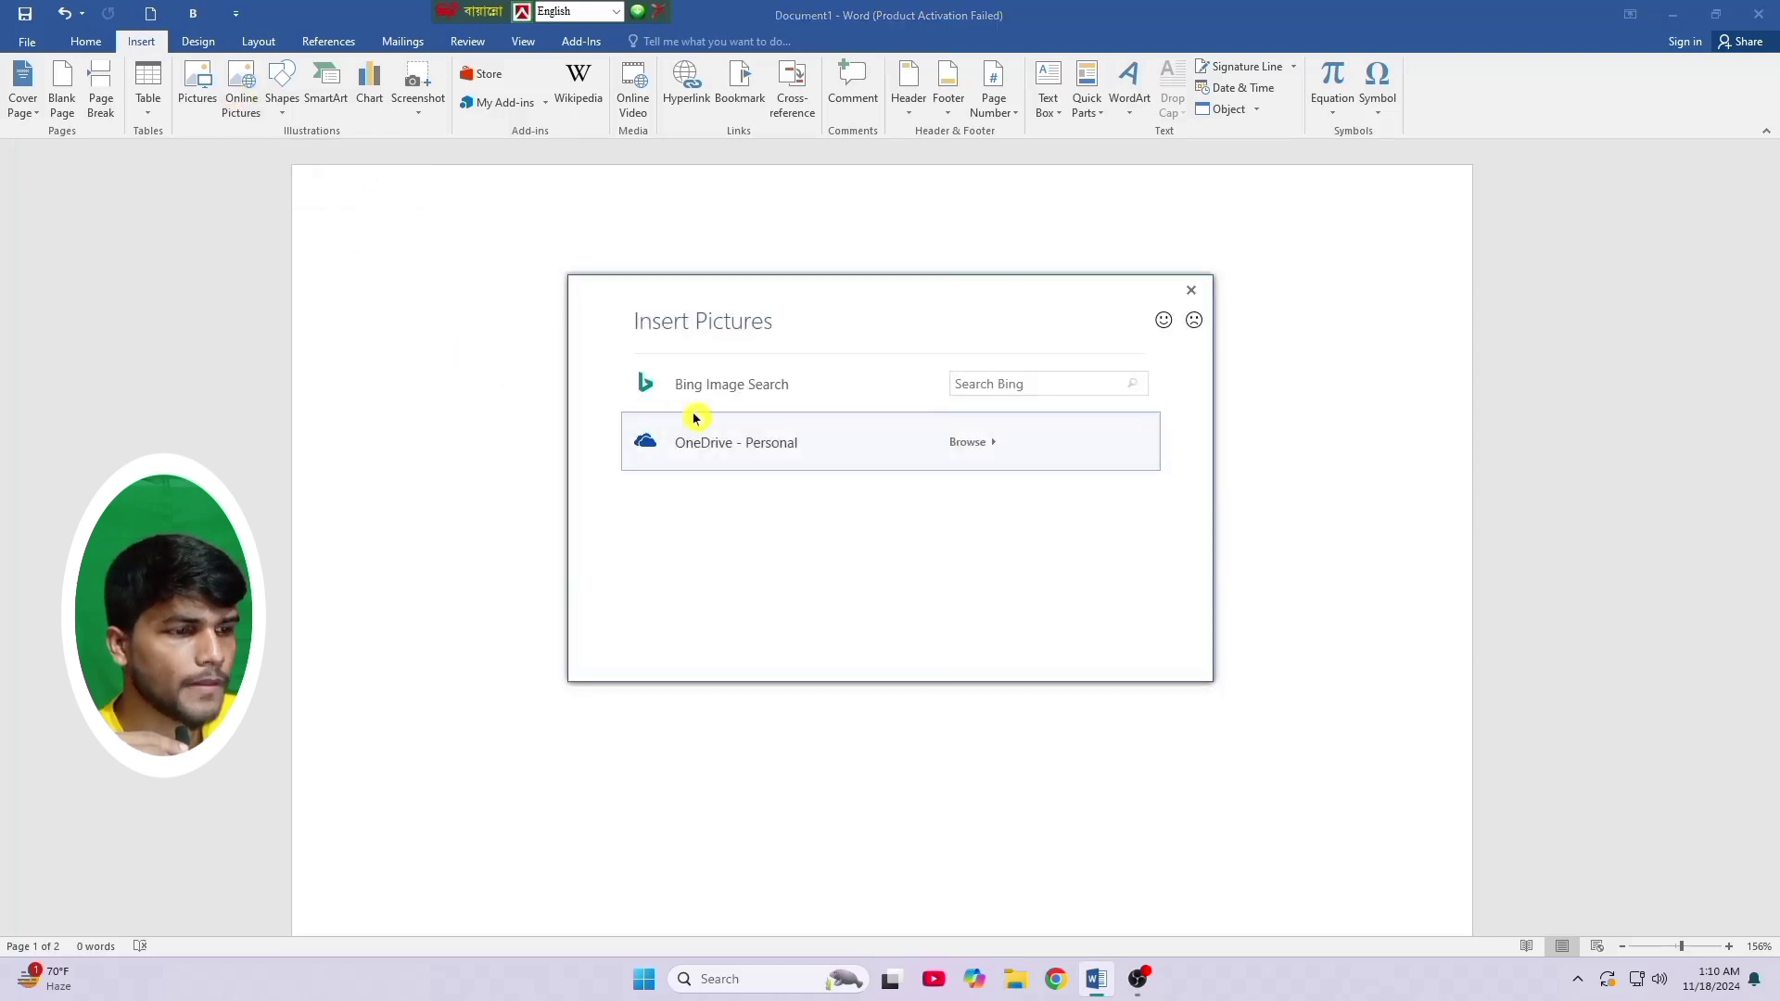
left_click(741, 408)
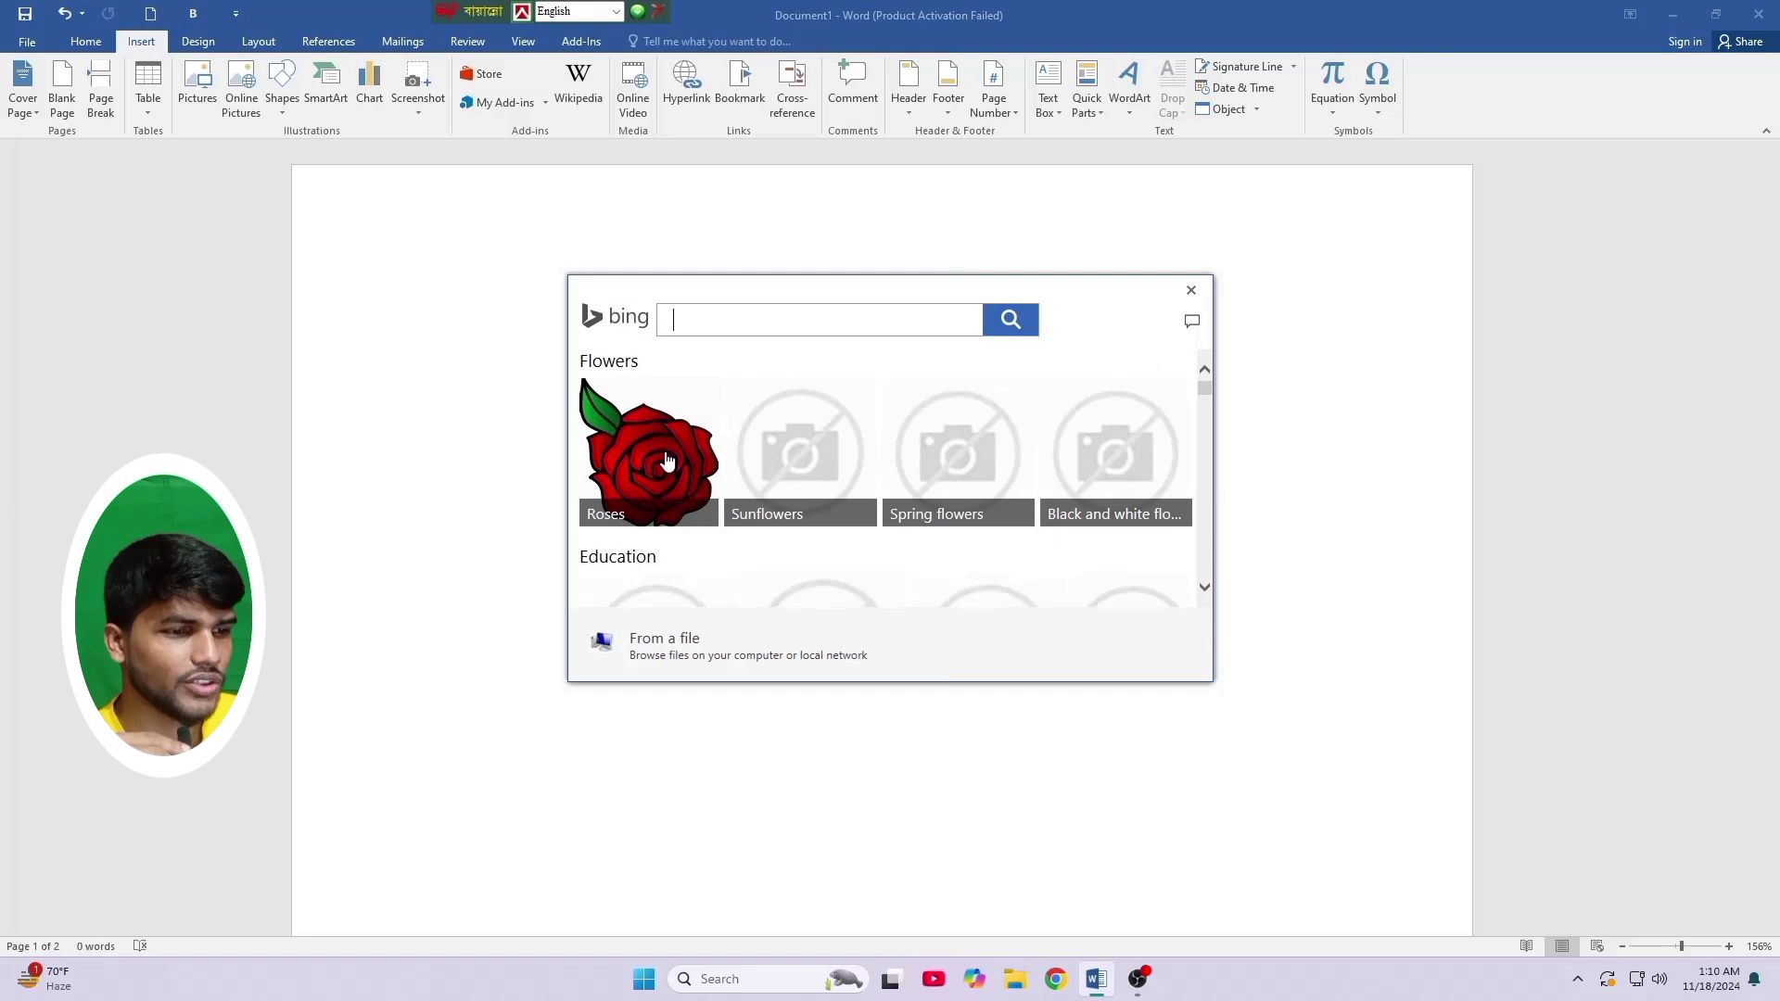
left_click(688, 325)
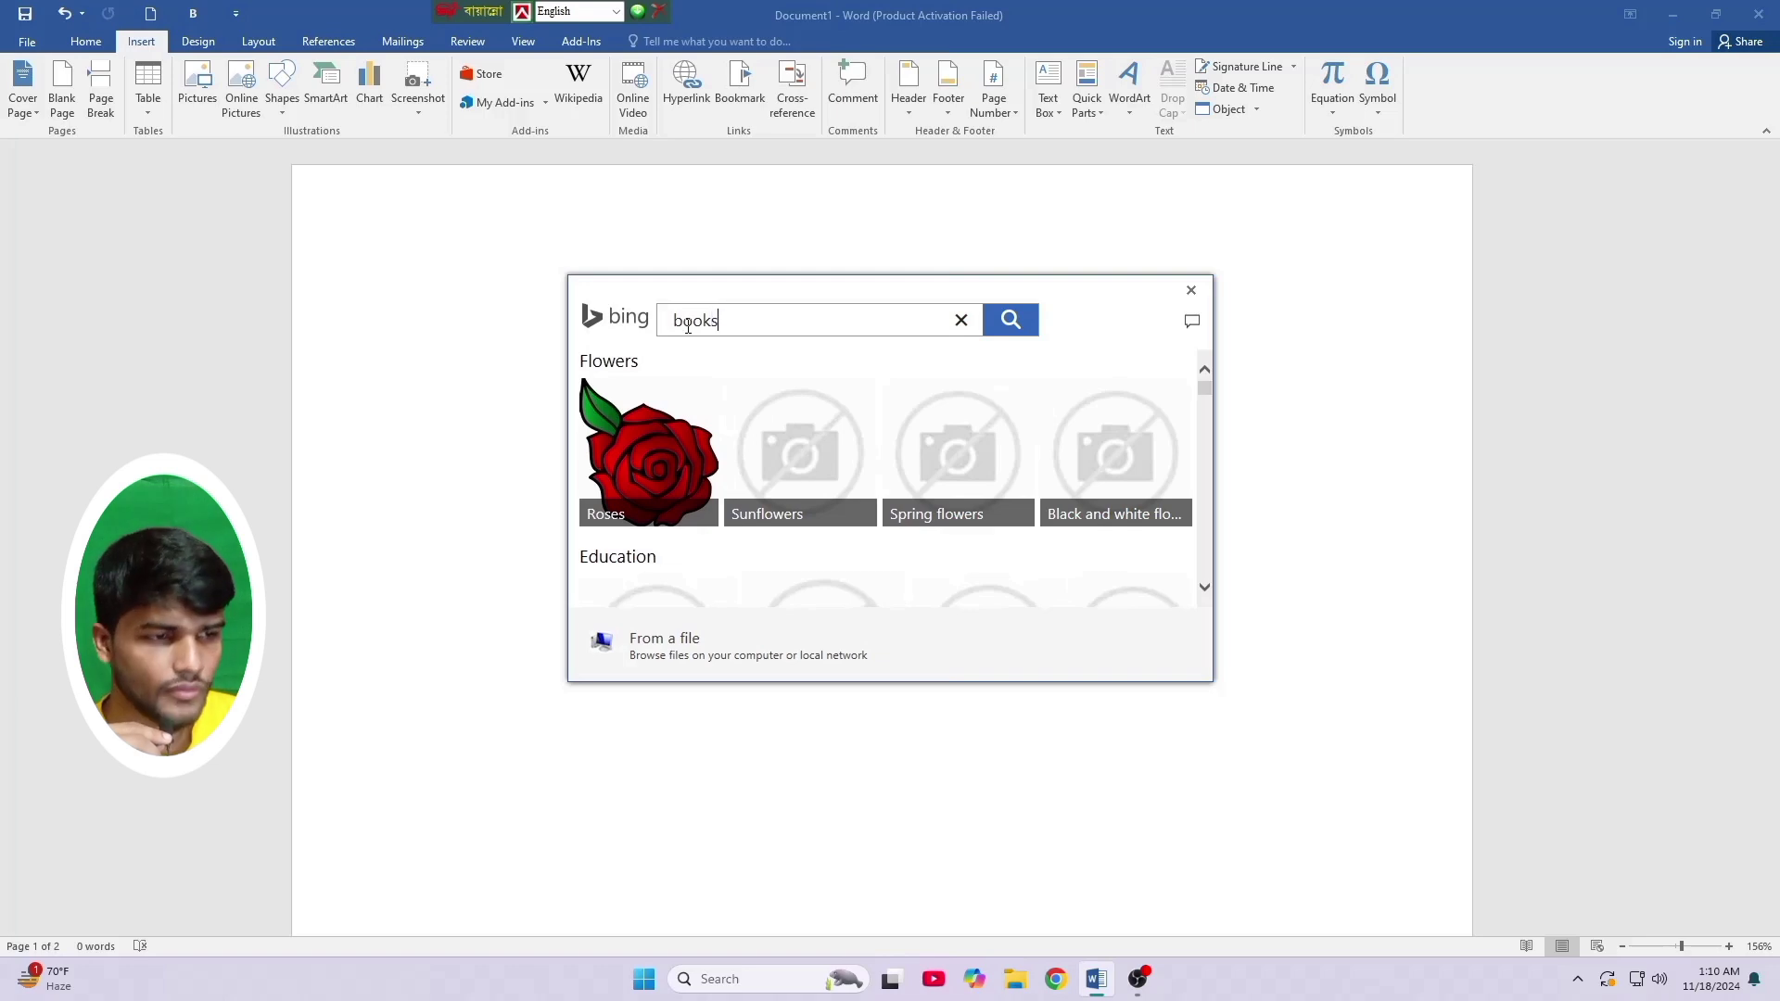
left_click(1010, 320)
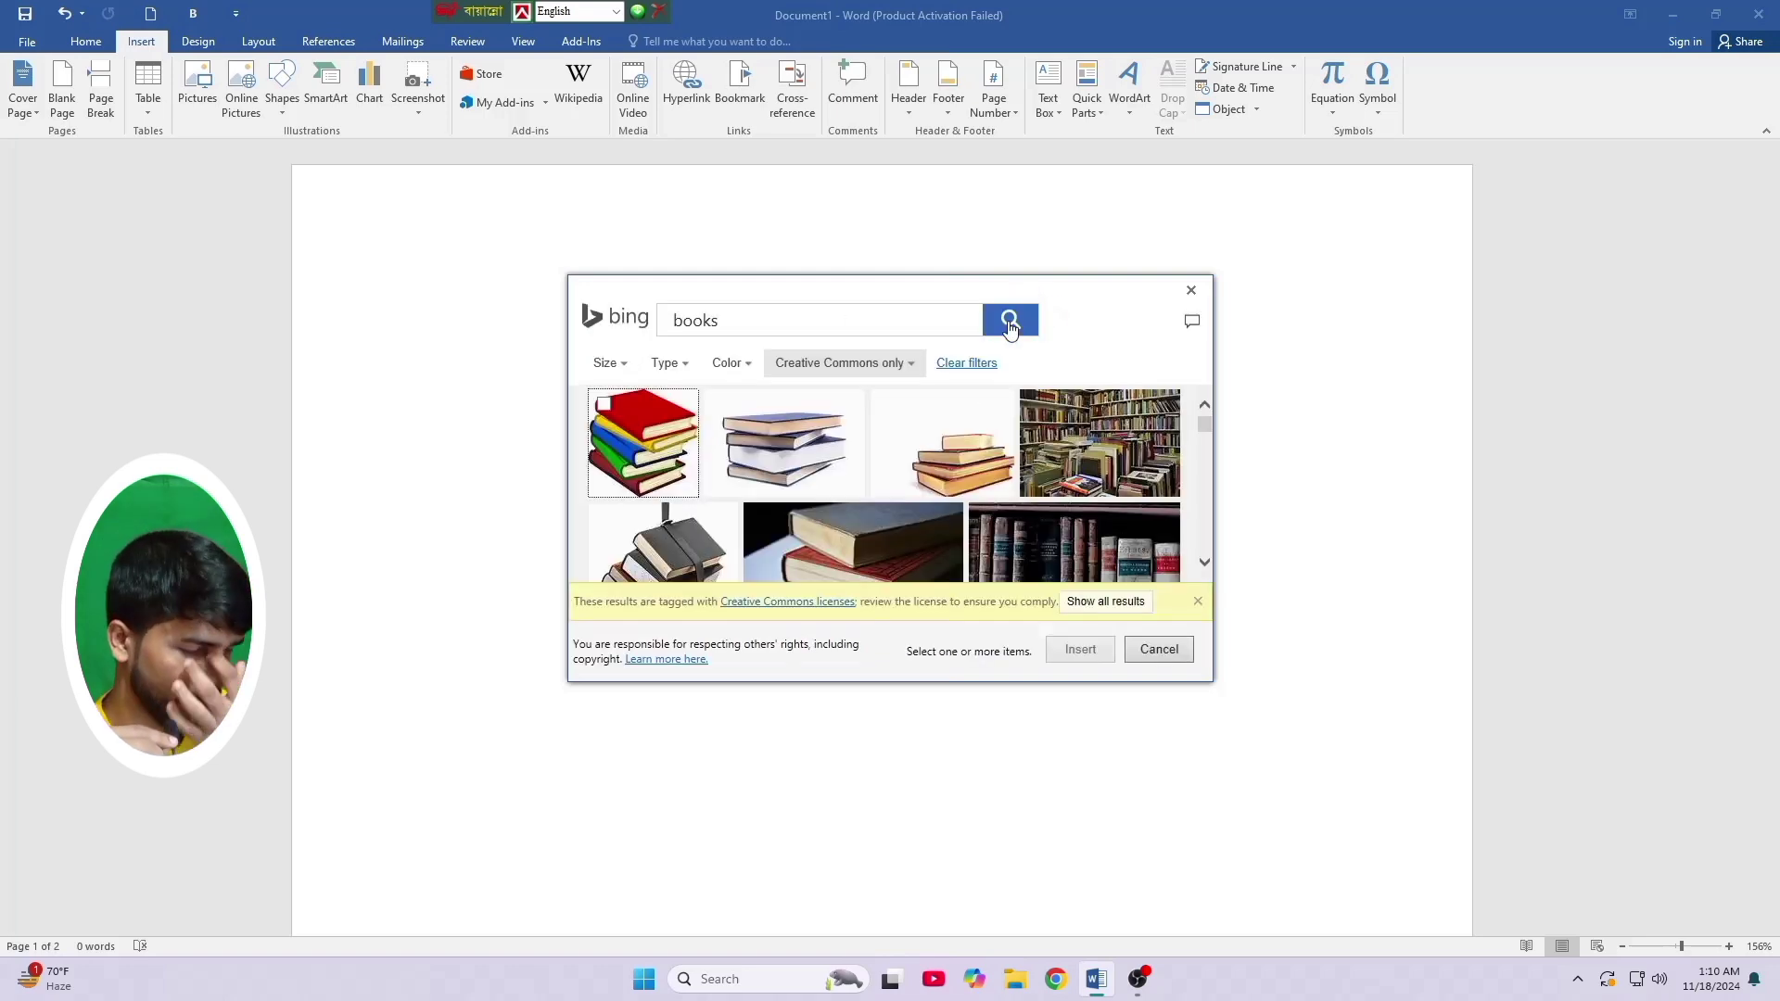
- Insert the online picture of the stacked red, yellow, blue and green books from the search results
scroll(895, 482, "down", 3)
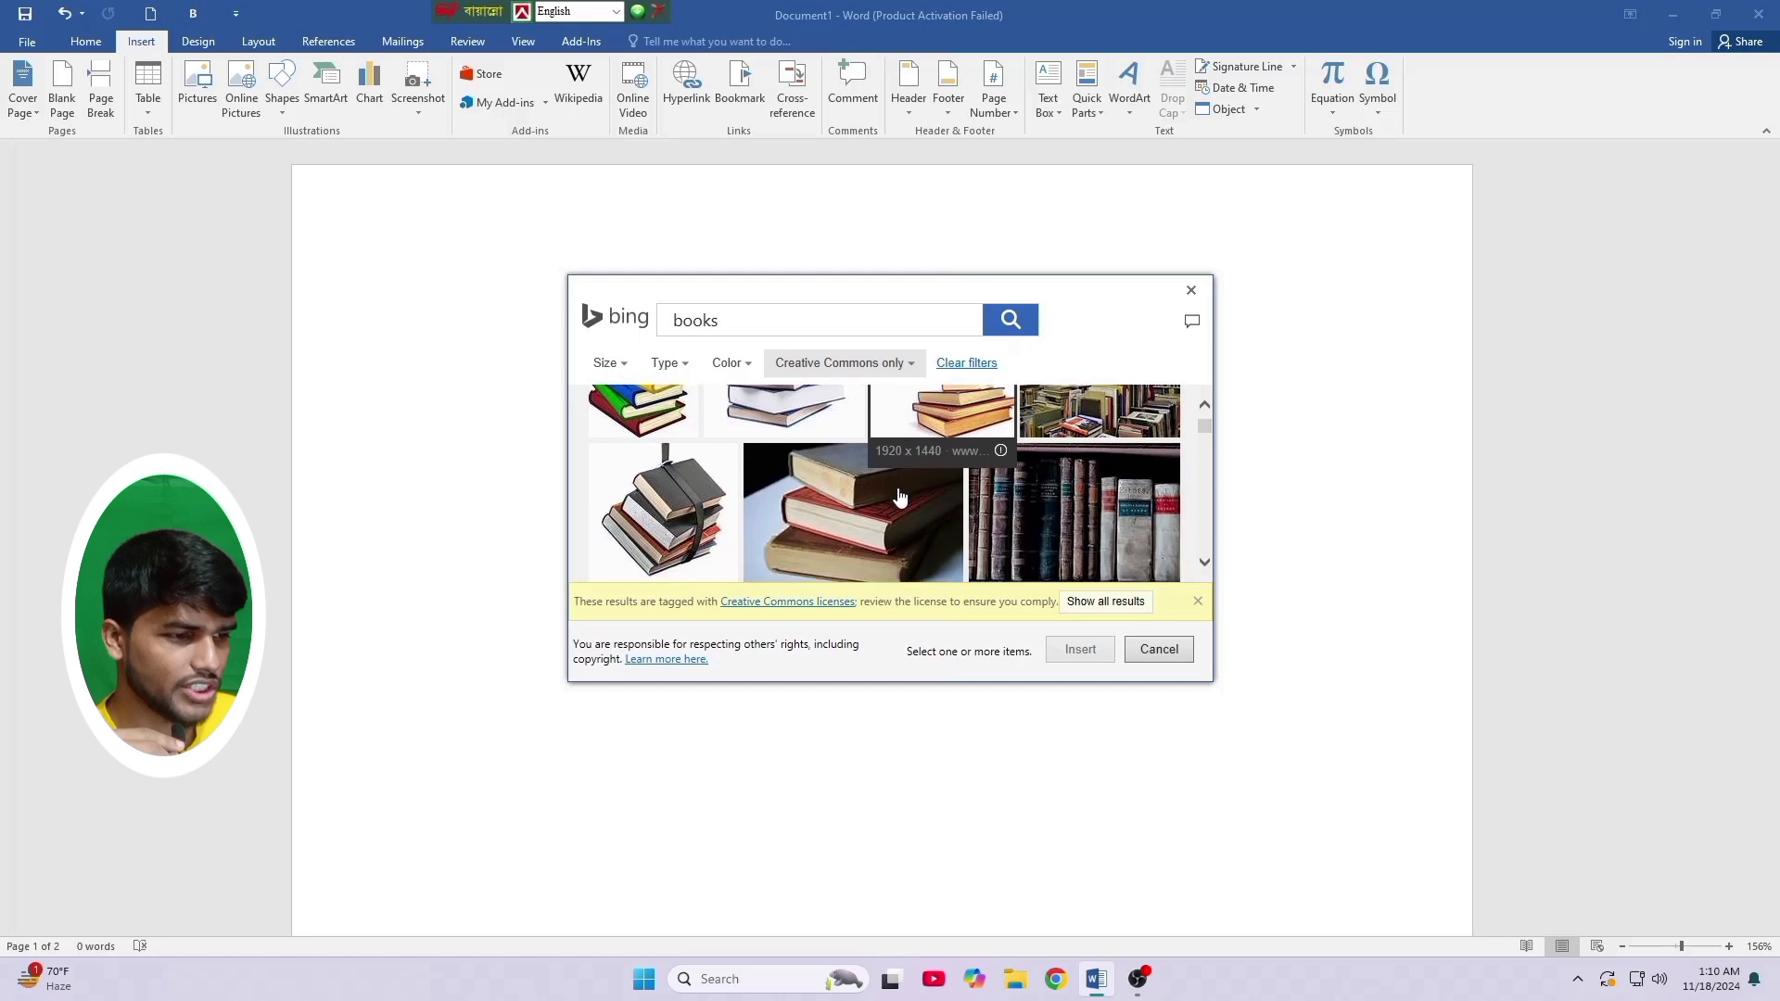
scroll(897, 496, "up", 3)
left_click(668, 442)
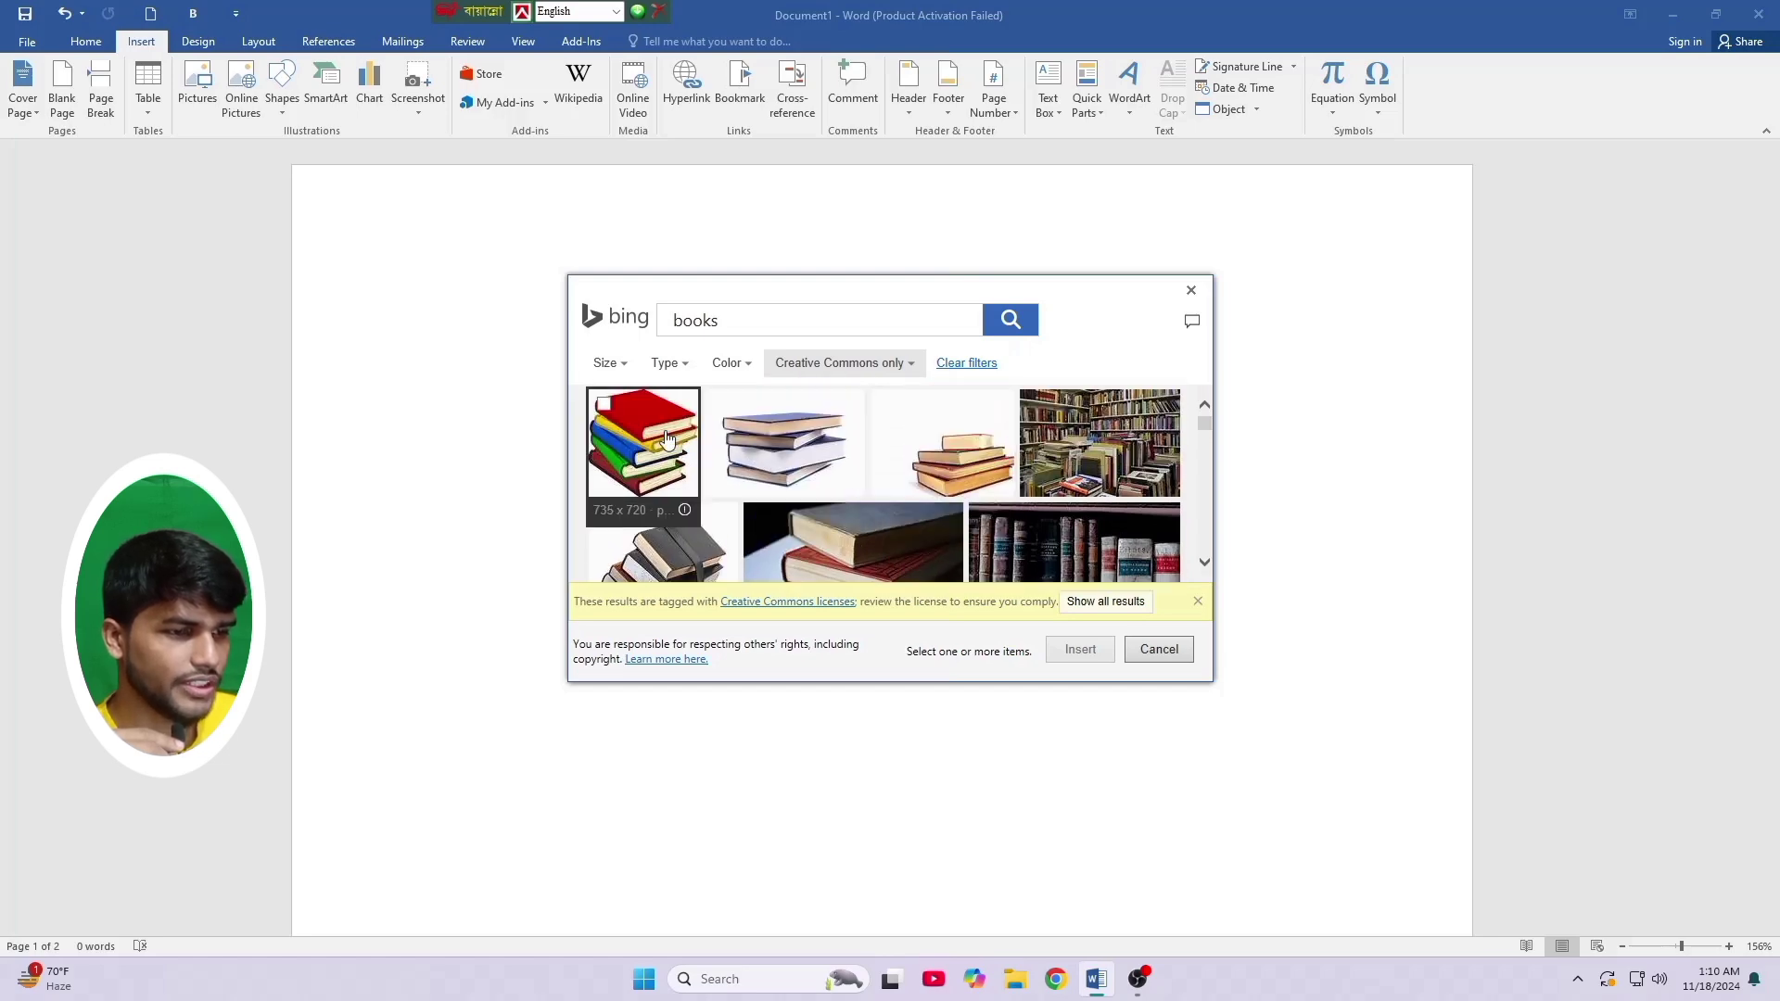
left_click(1087, 656)
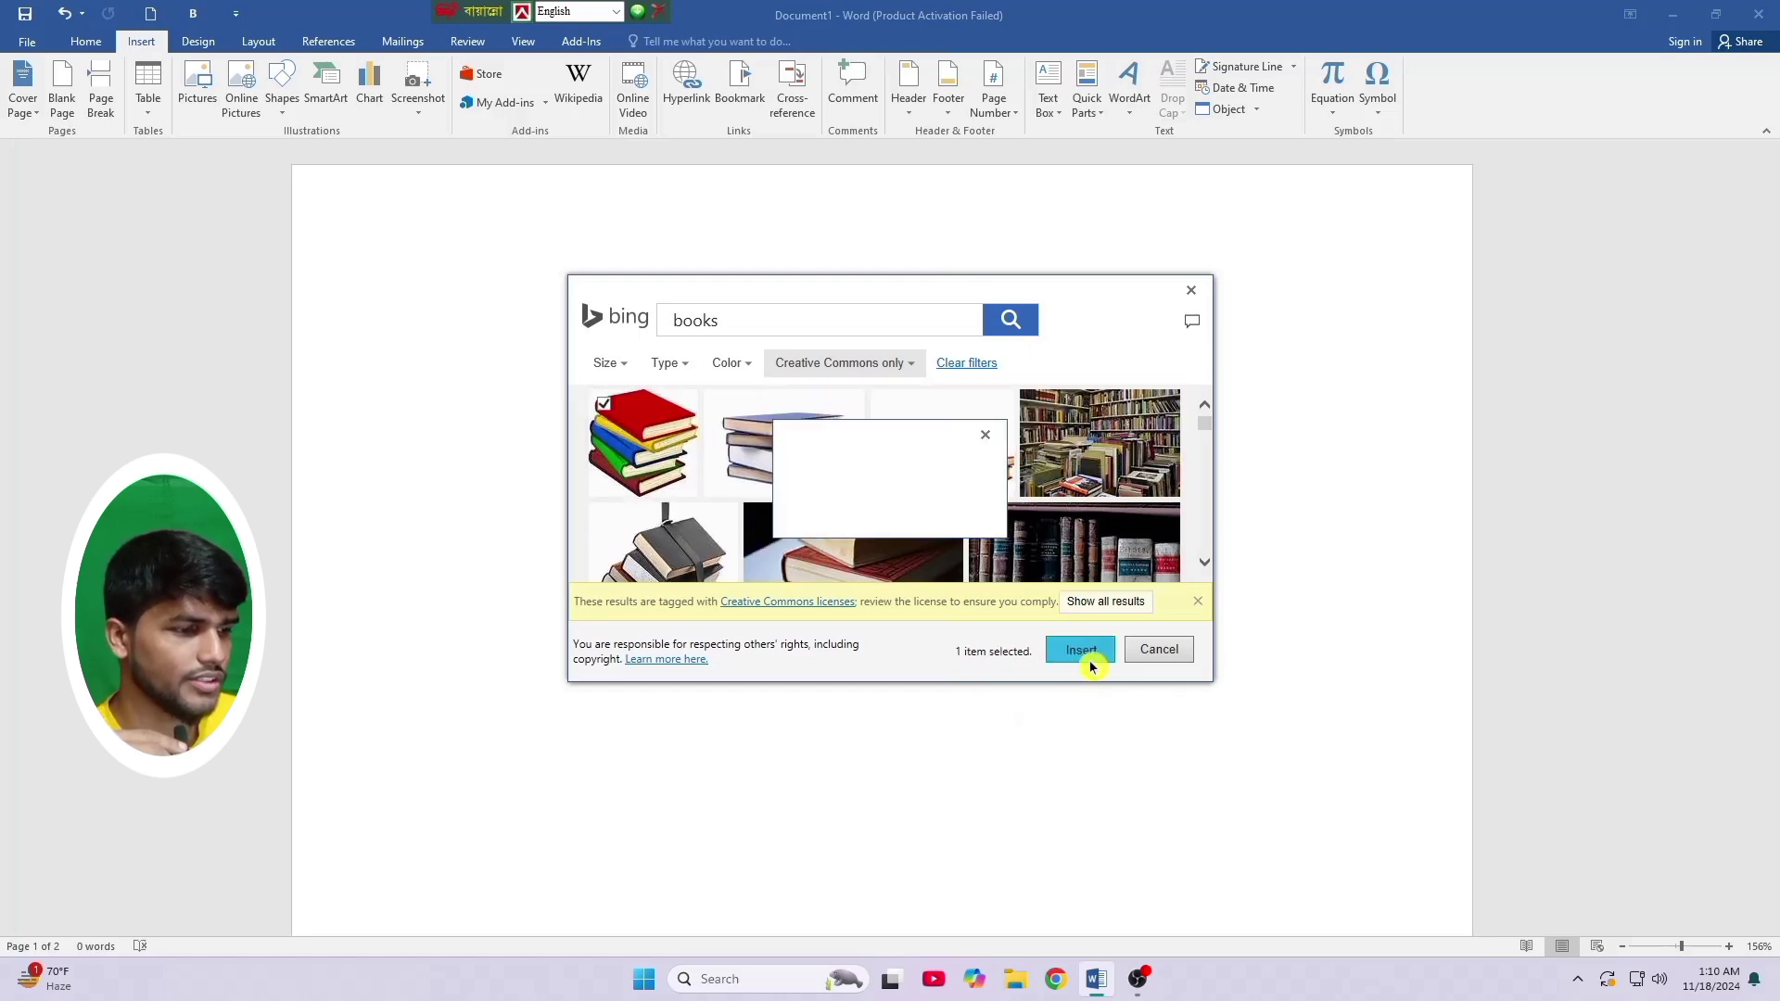
- Resize the books picture to about 4.71" high by 4.8" wide, and delete it from the page
scroll(1088, 660, "down", 5)
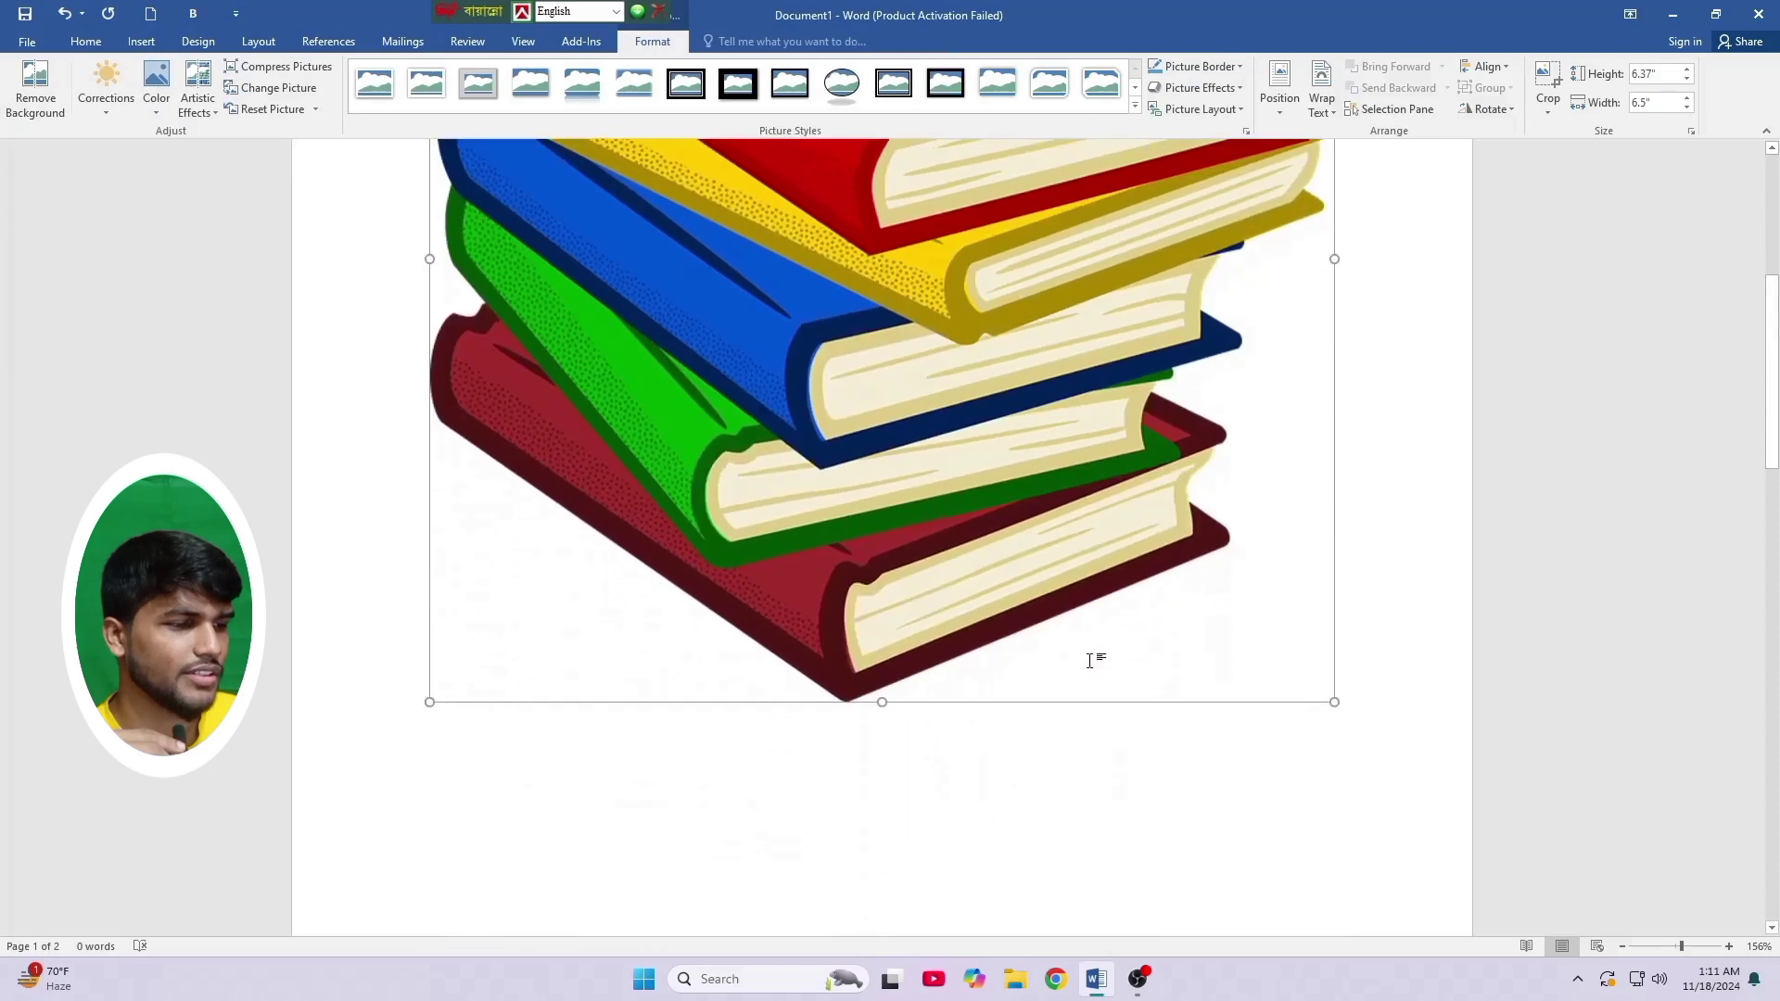
scroll(1090, 664, "up", 3)
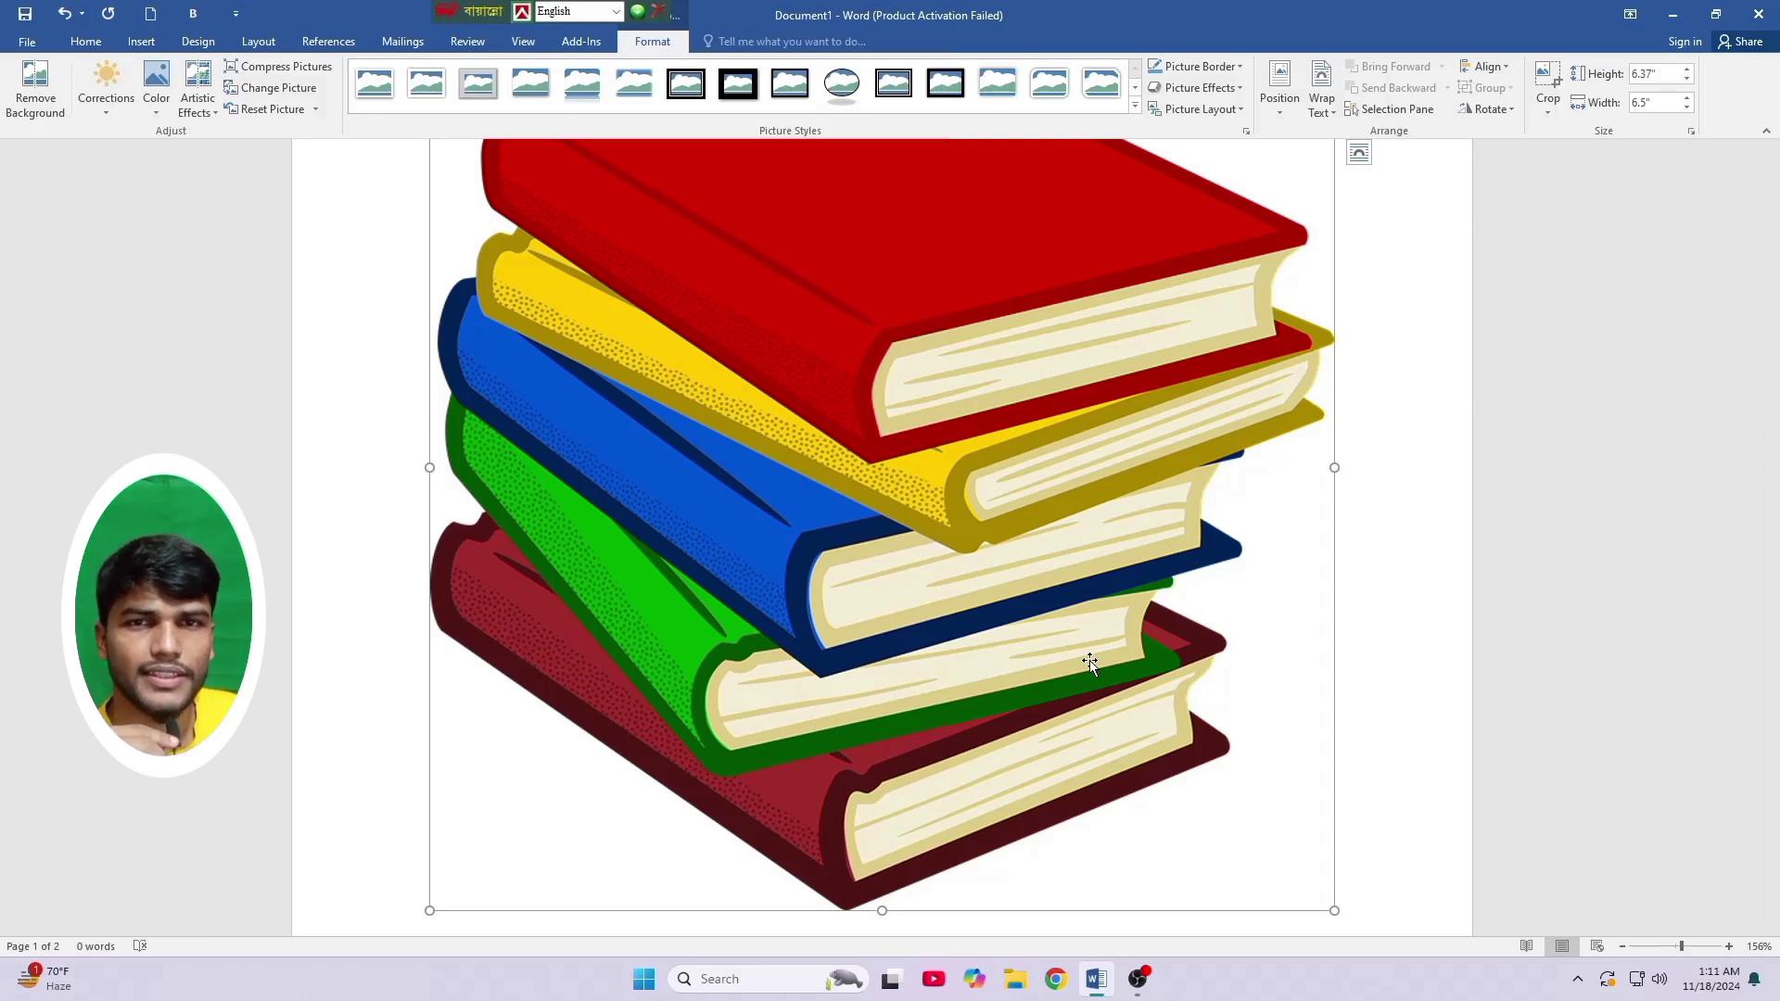
scroll(1088, 660, "up", 3)
scroll(1088, 660, "down", 5)
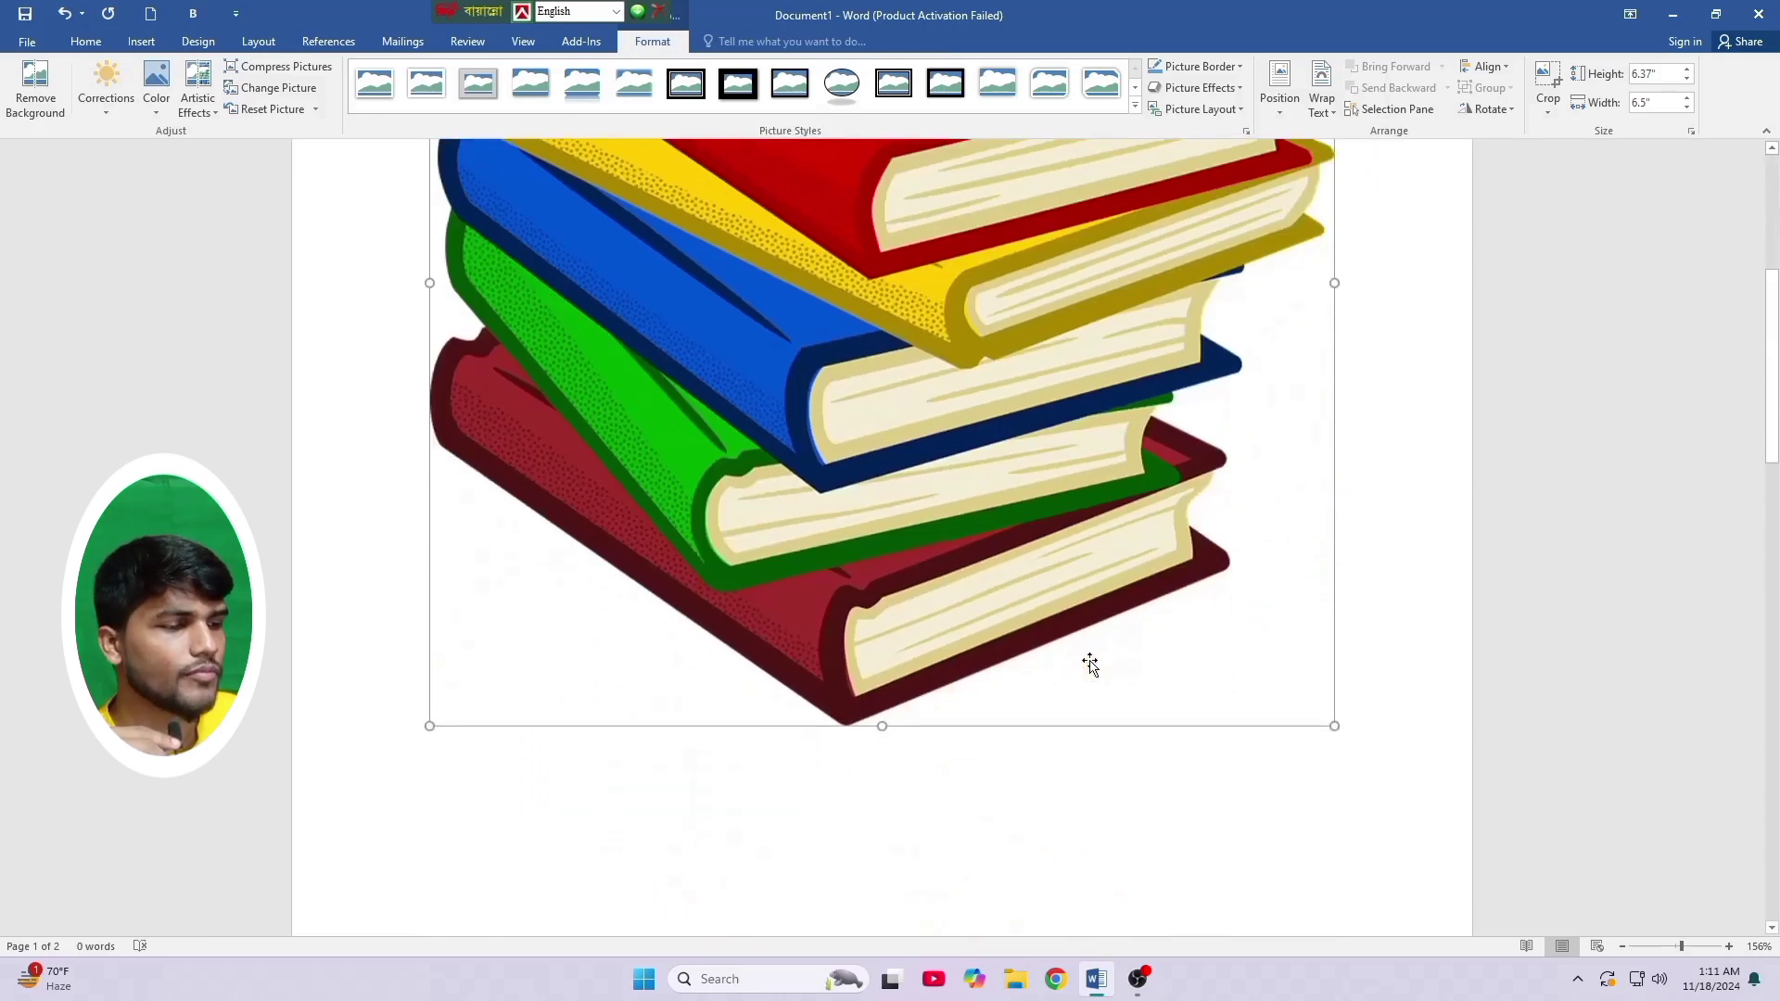
left_click_drag(1333, 704, 890, 506)
scroll(815, 470, "up", 6)
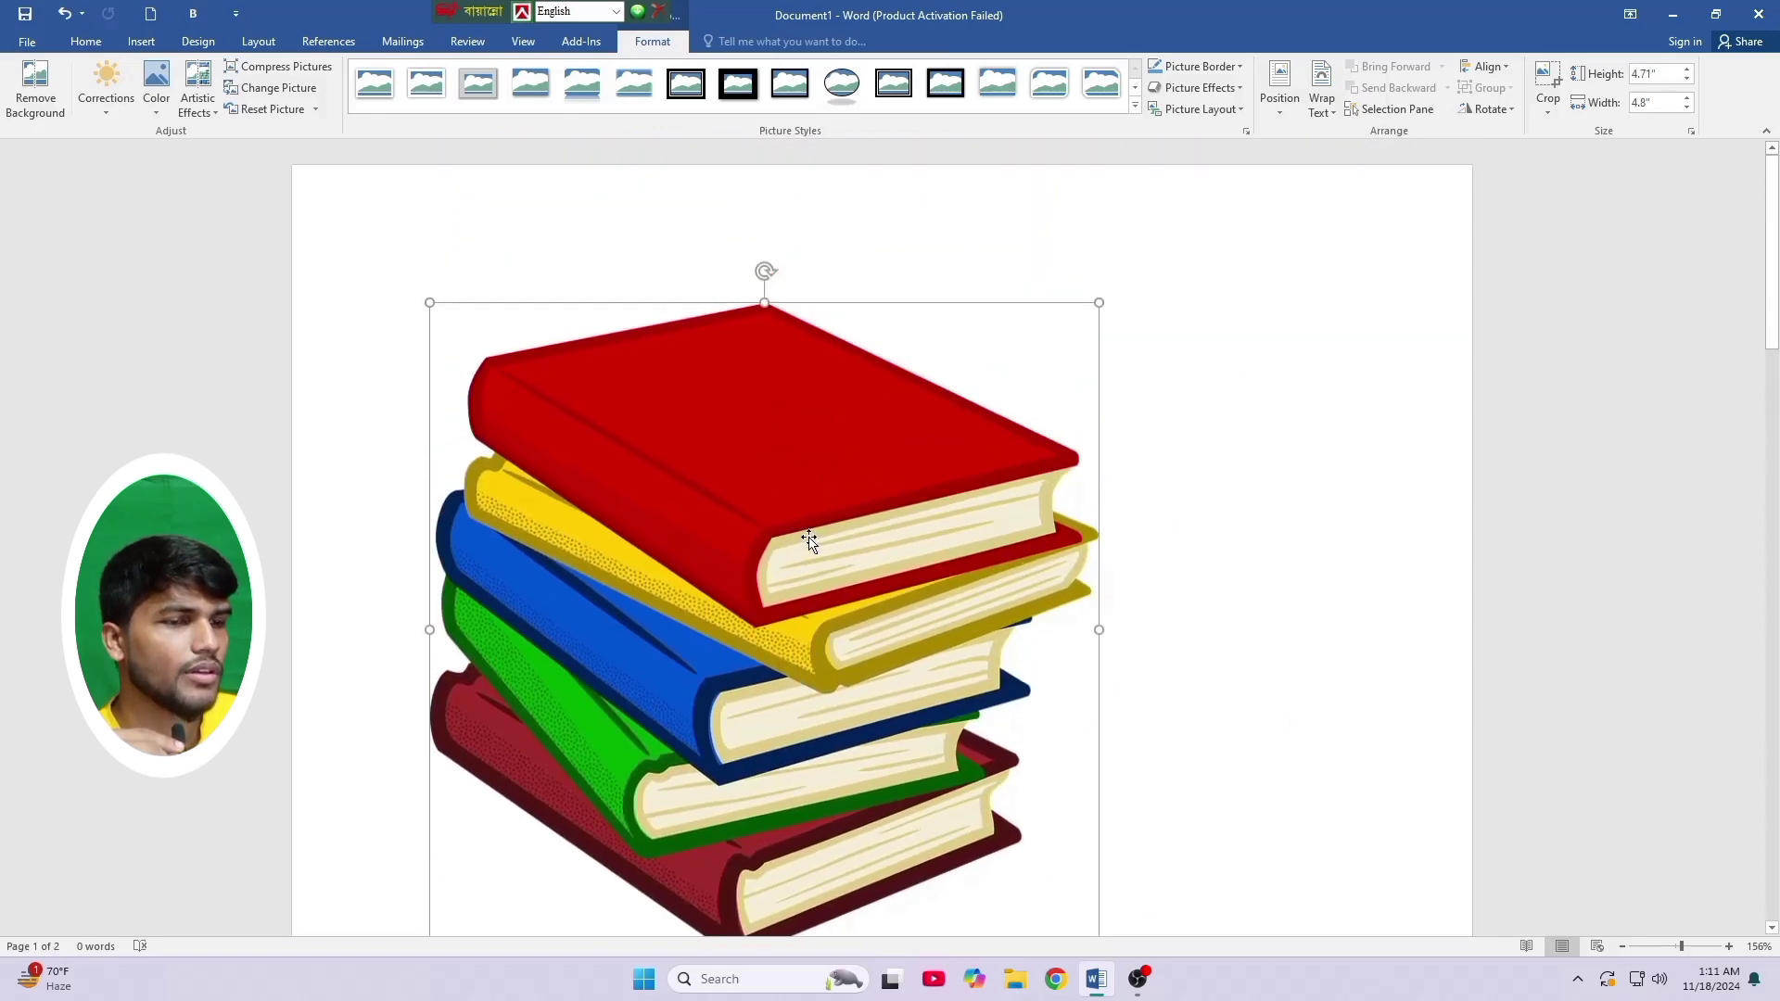
key("Delete")
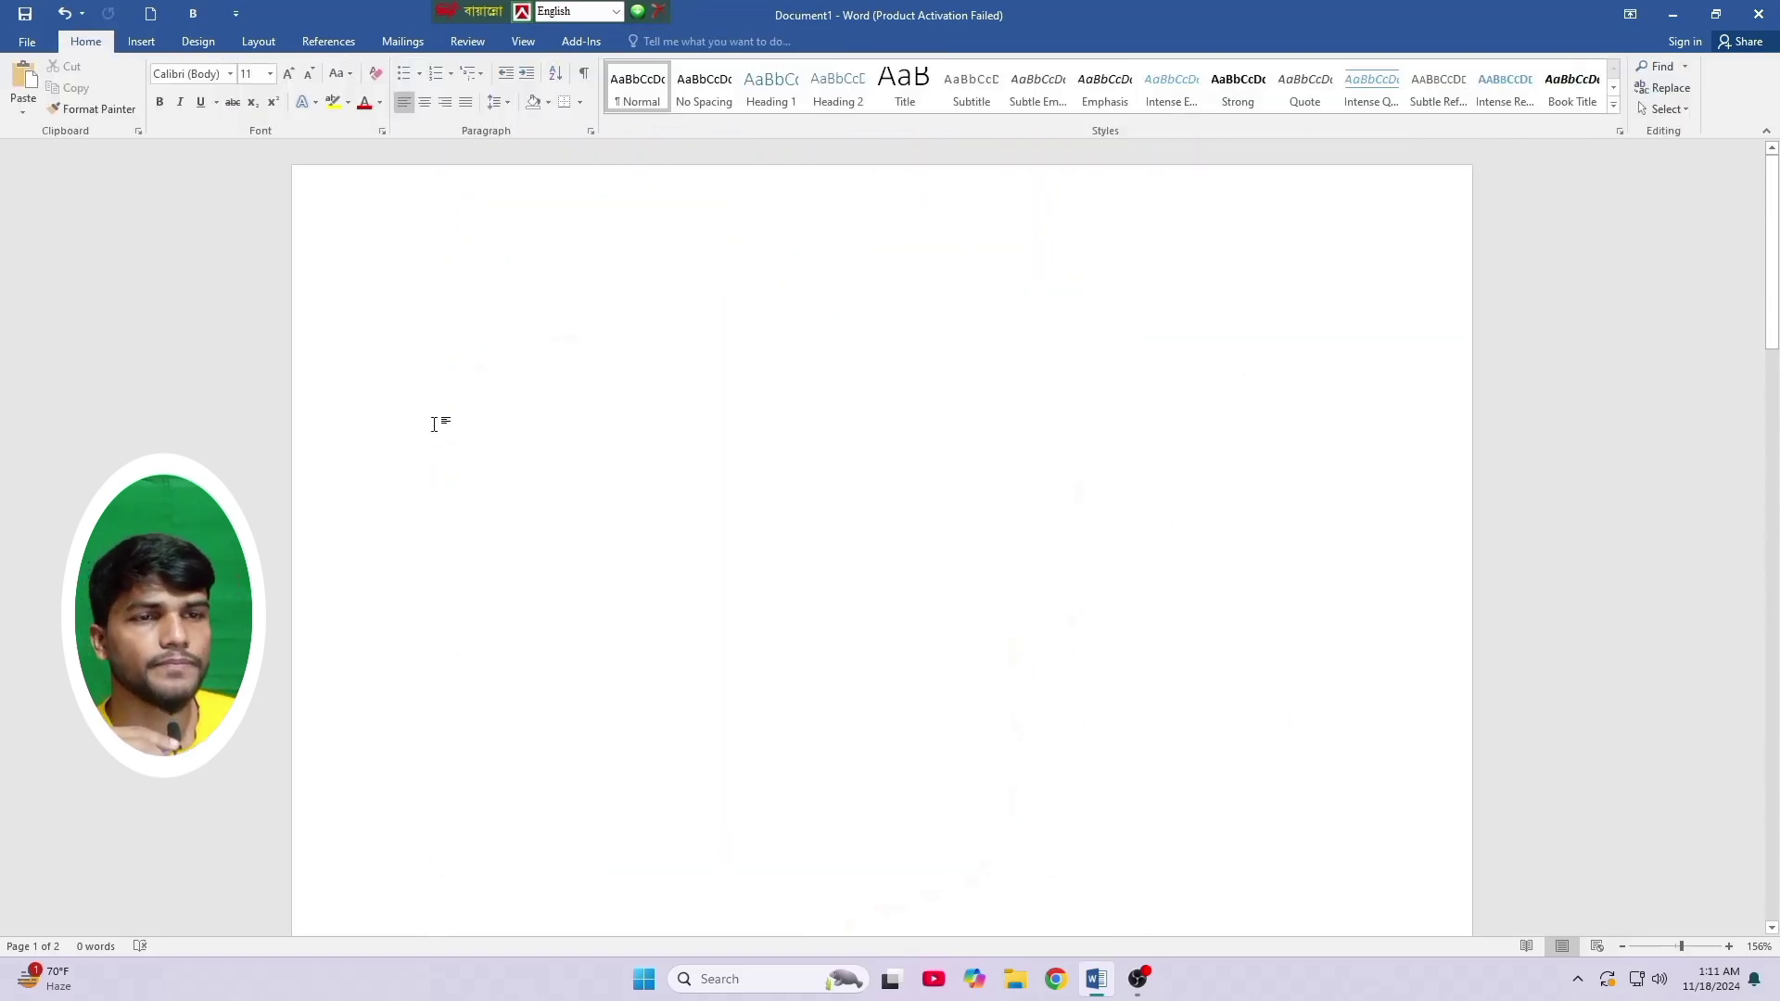
- Draw a heart shape about 1.62" high near the top of the page and widen it to about 2.03"
left_click(137, 44)
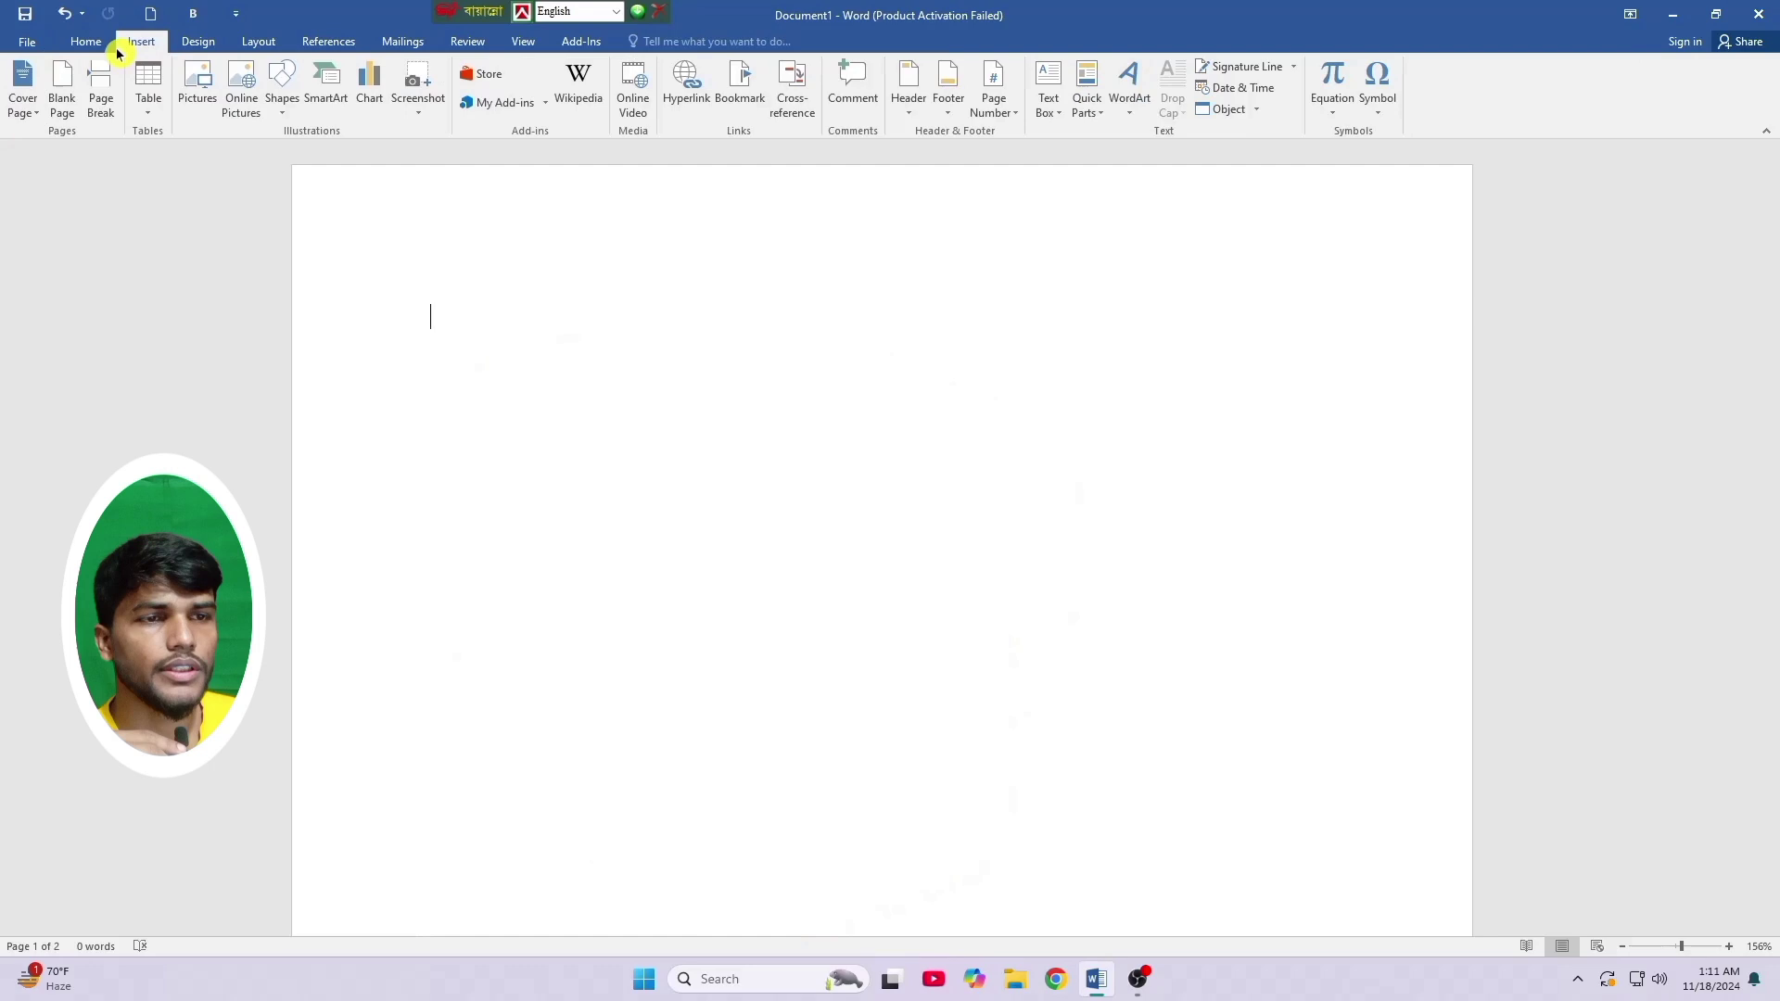
left_click(280, 118)
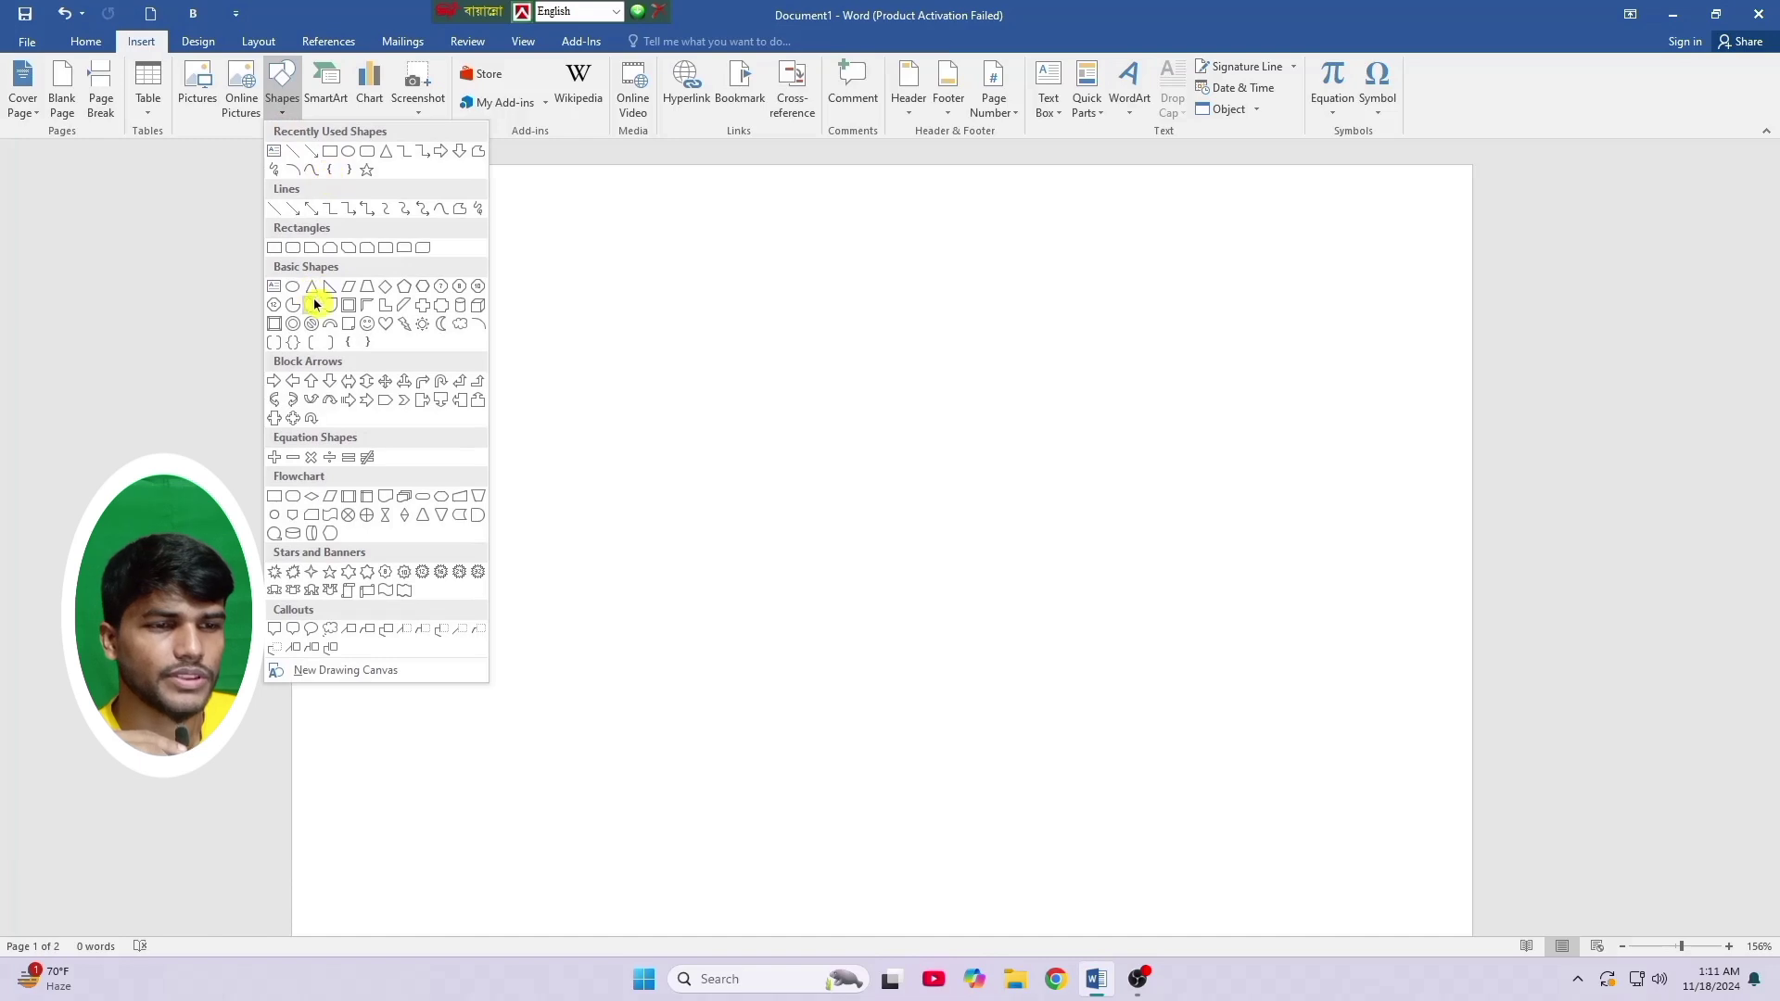
left_click(385, 324)
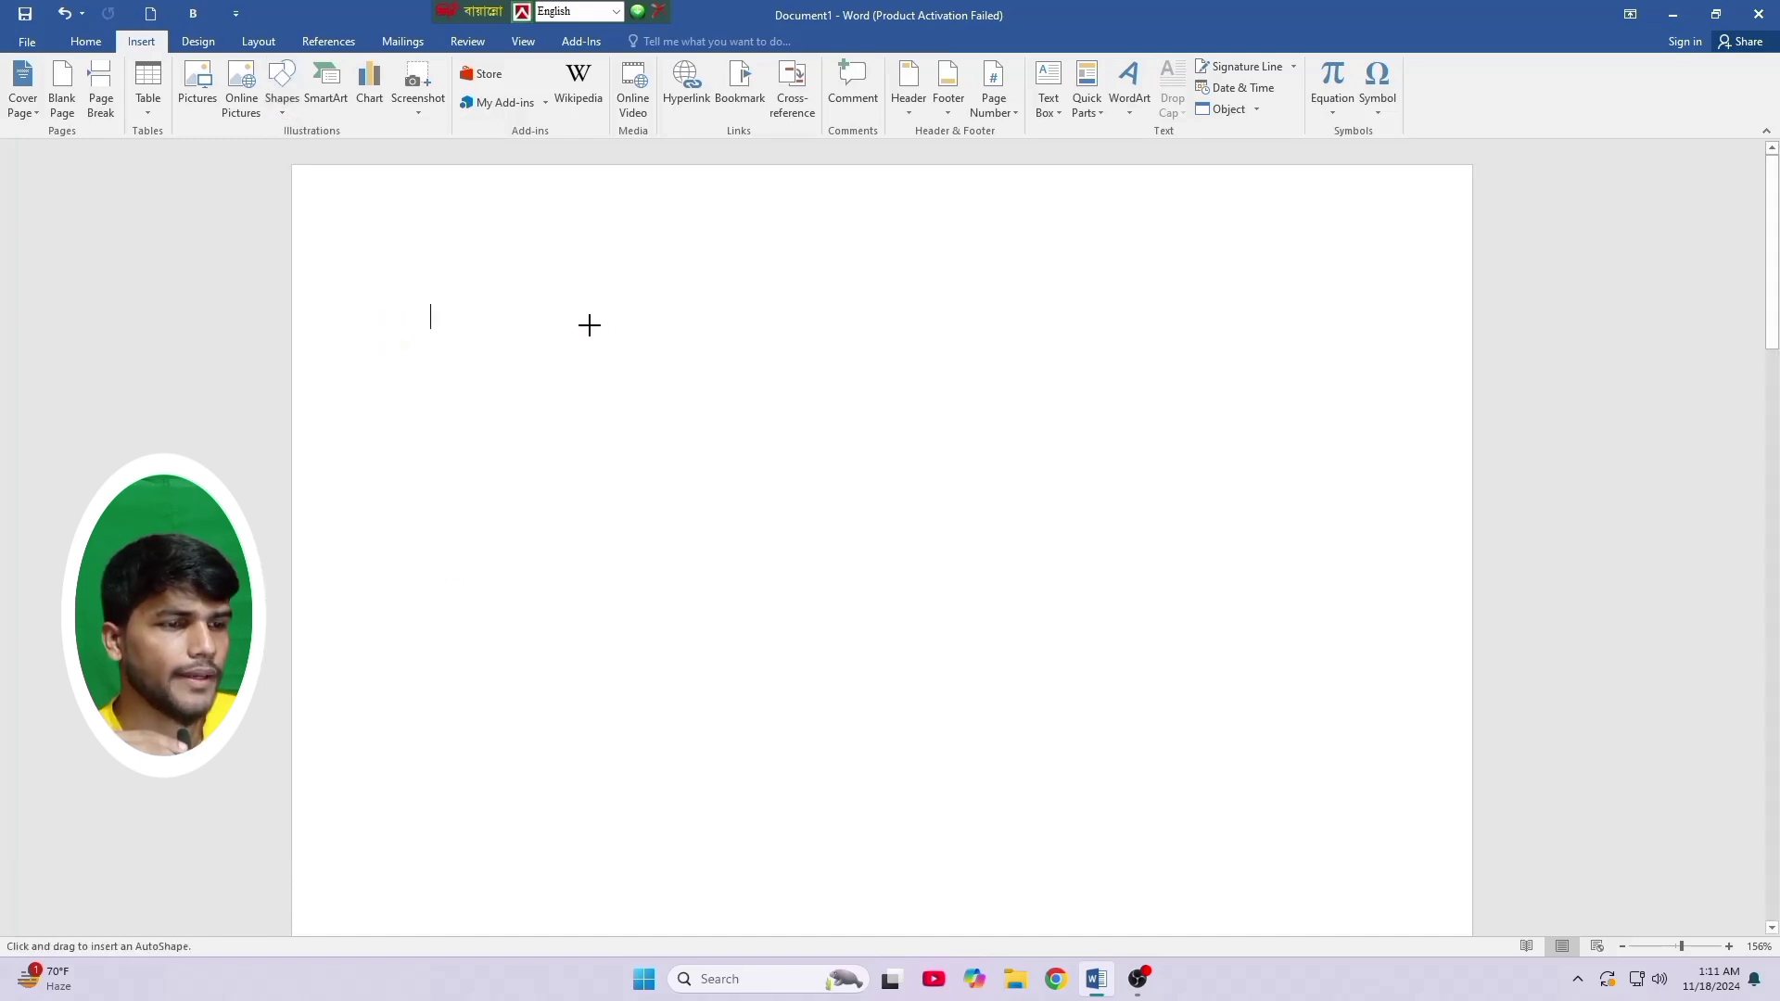
left_click_drag(589, 326, 801, 551)
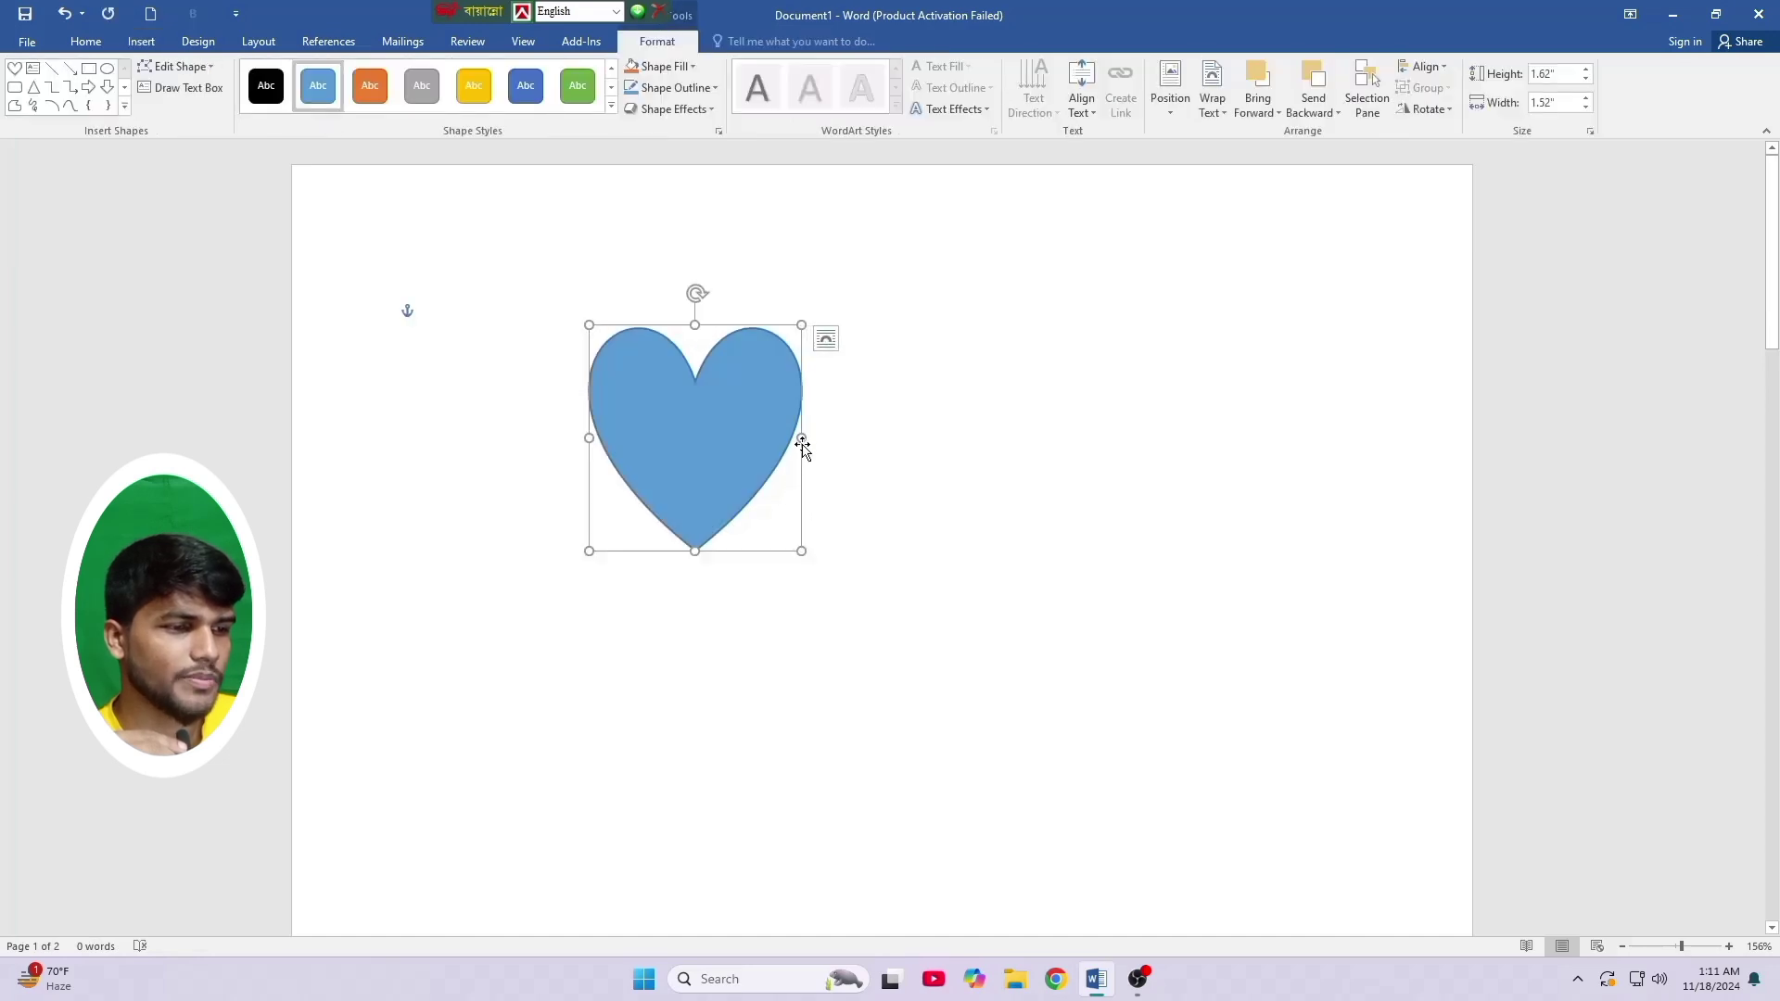
left_click_drag(802, 442, 873, 439)
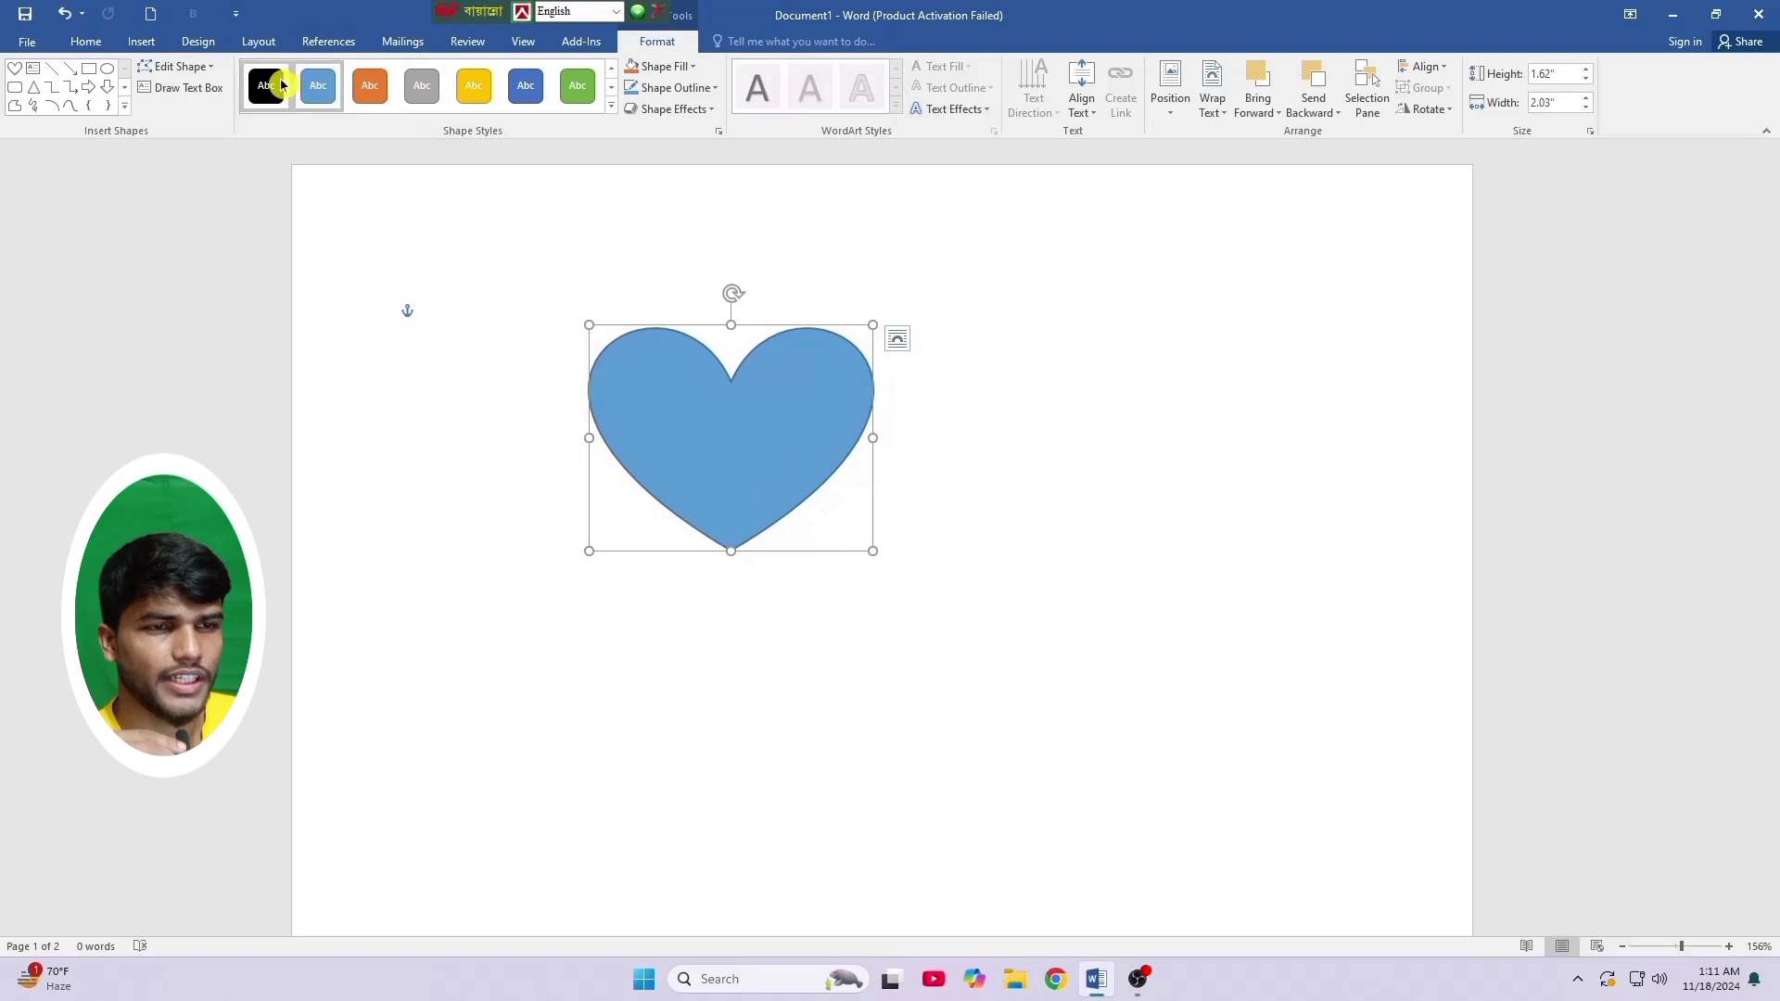
- Try several preset shape styles on the heart, ending with the solid black one, and delete the heart
left_click(422, 93)
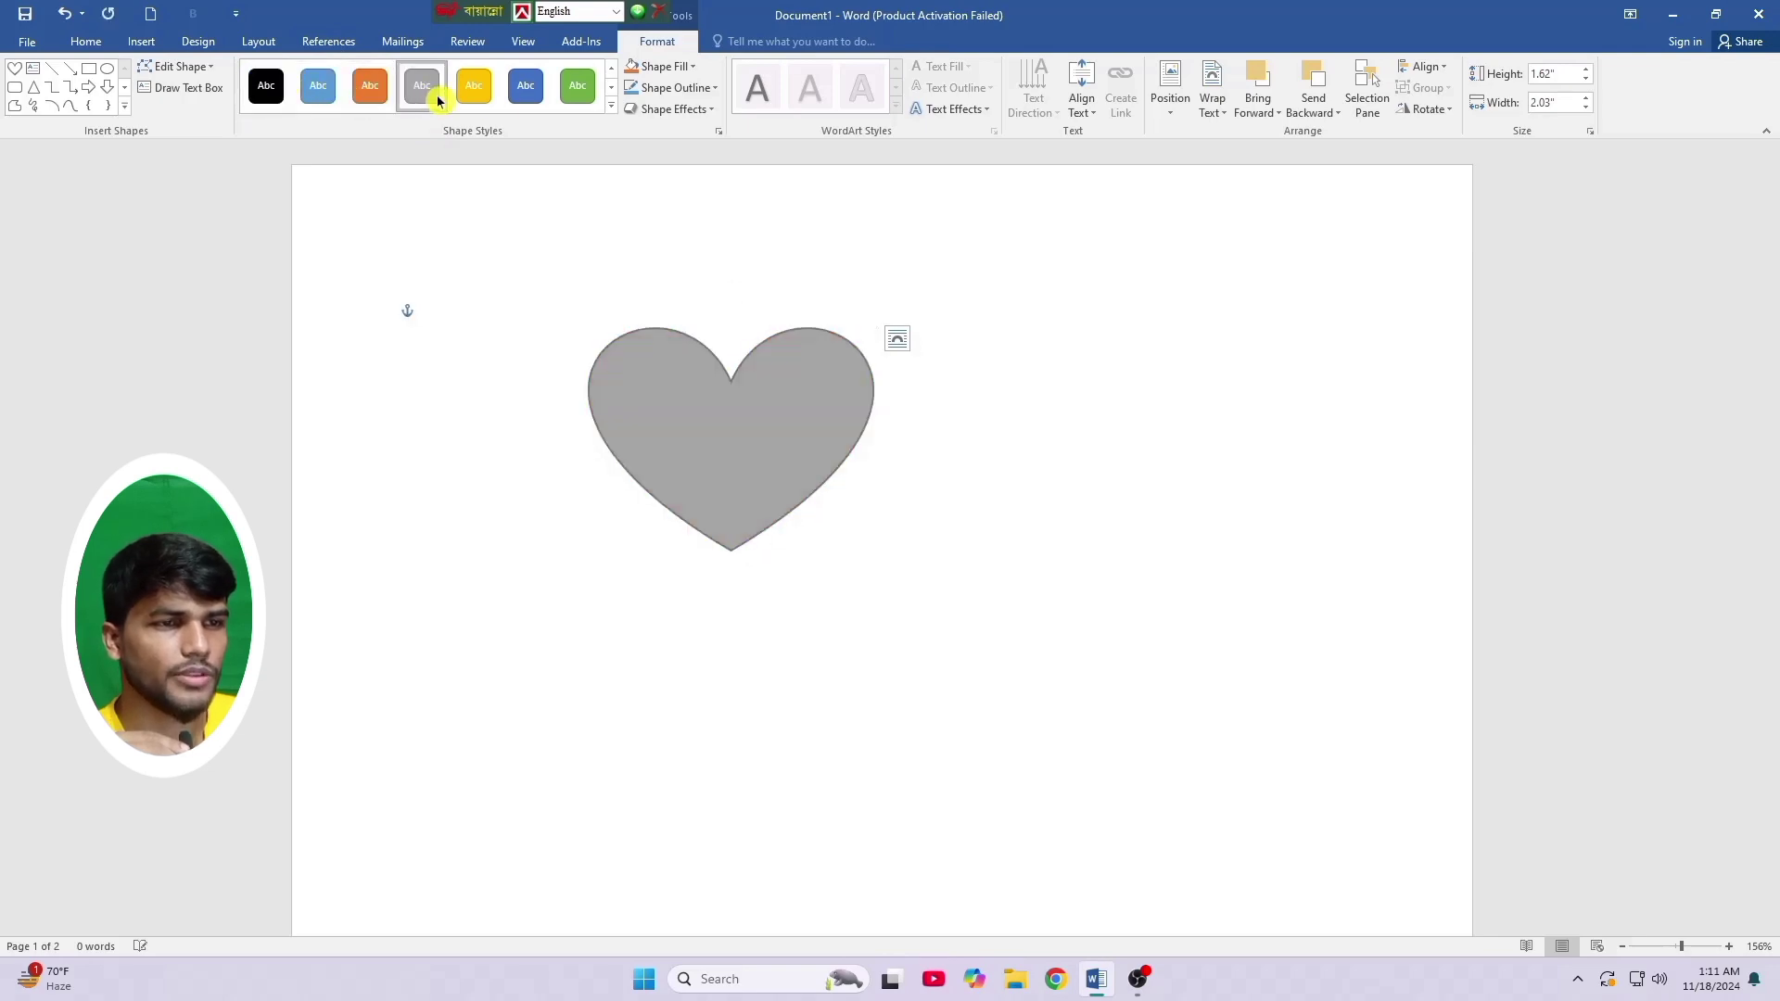
left_click(495, 108)
left_click(532, 107)
left_click(565, 104)
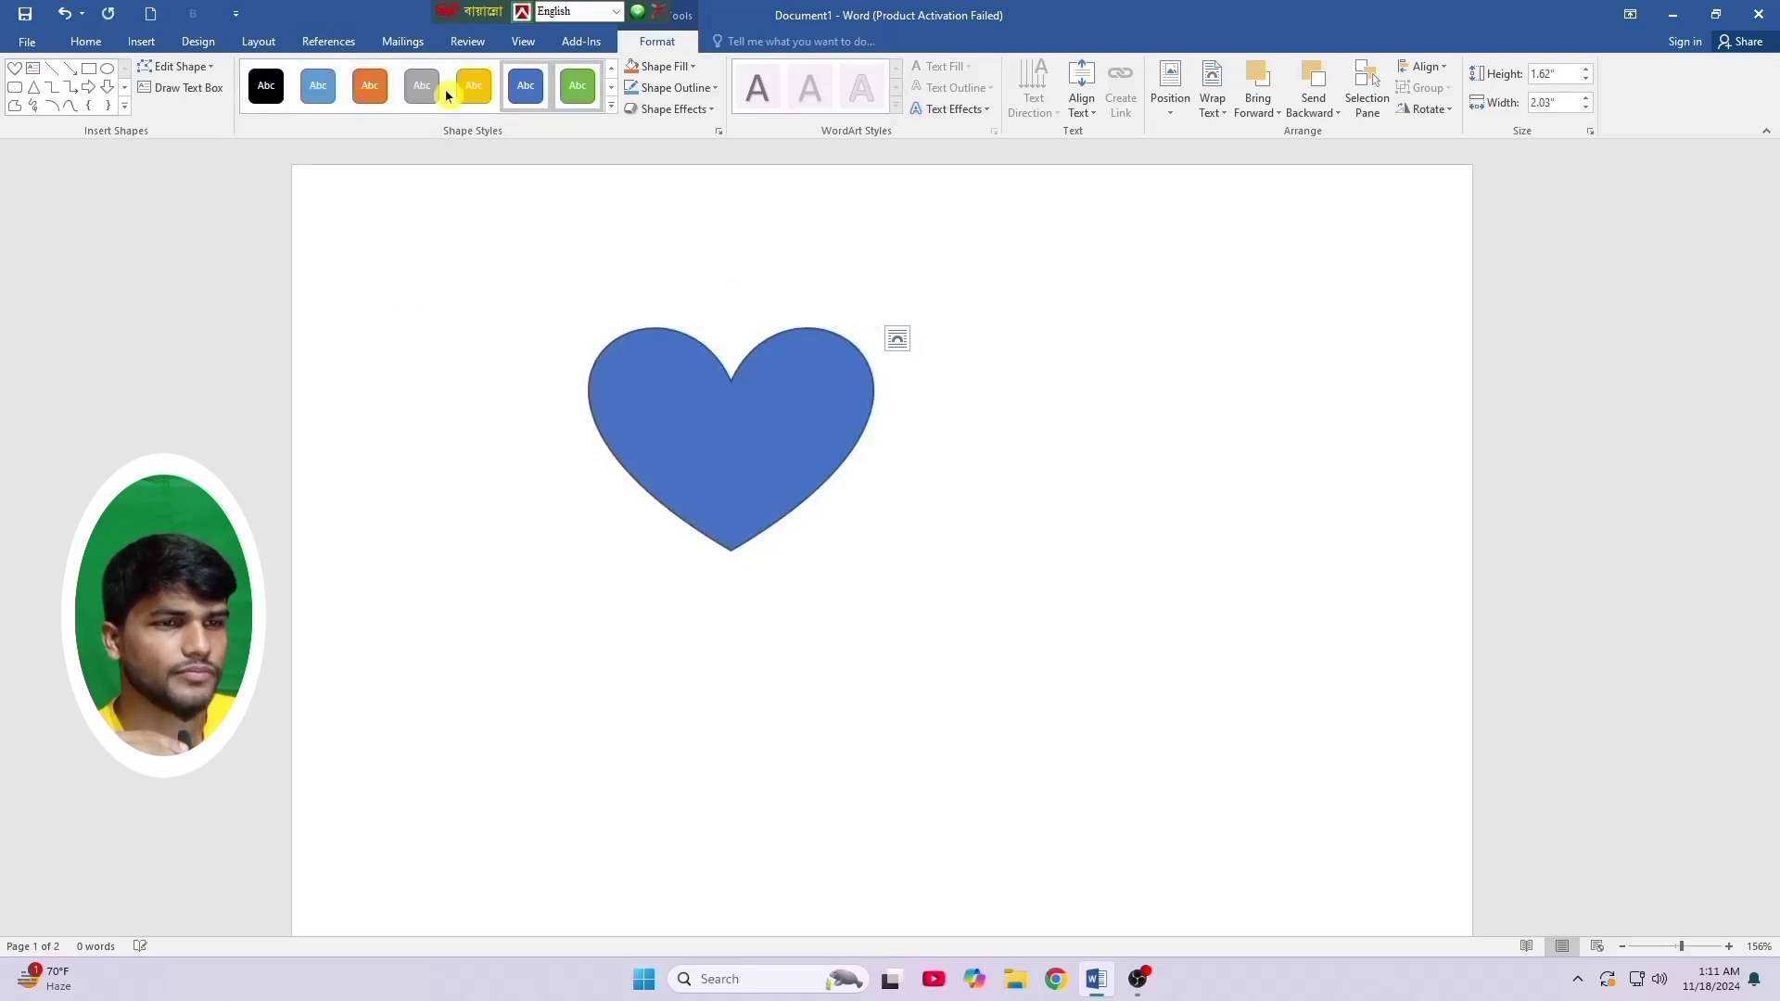
left_click(269, 87)
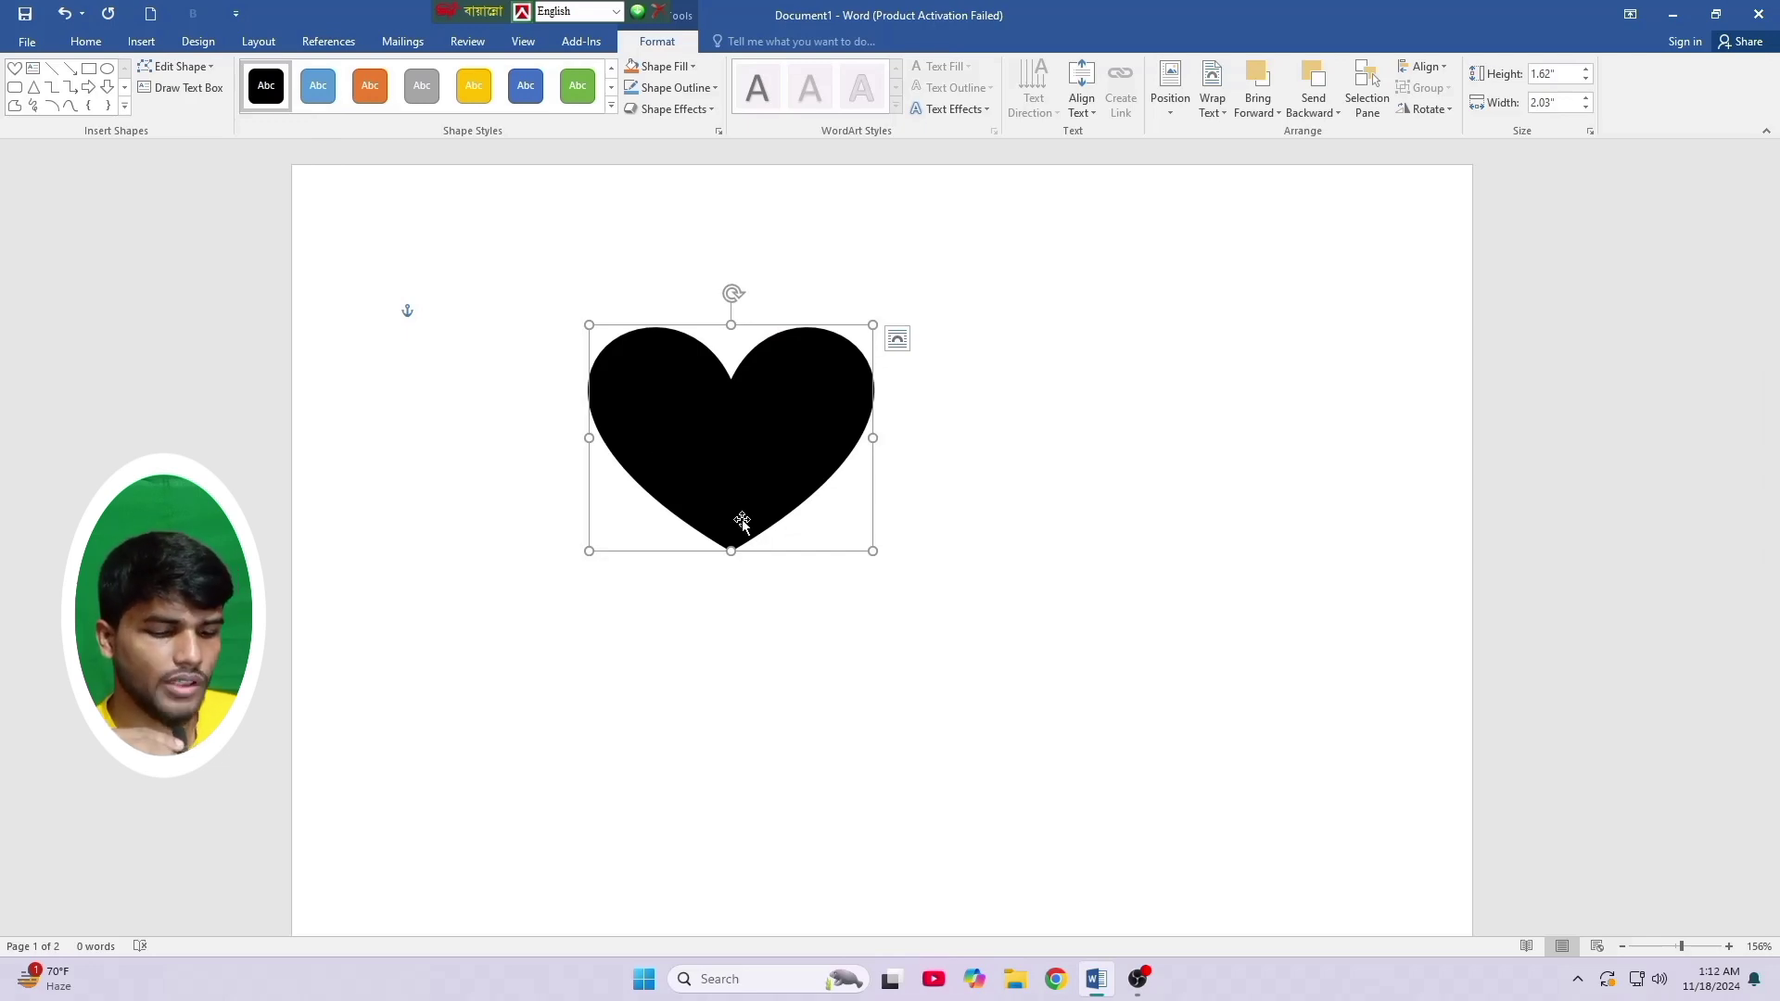
key("Delete")
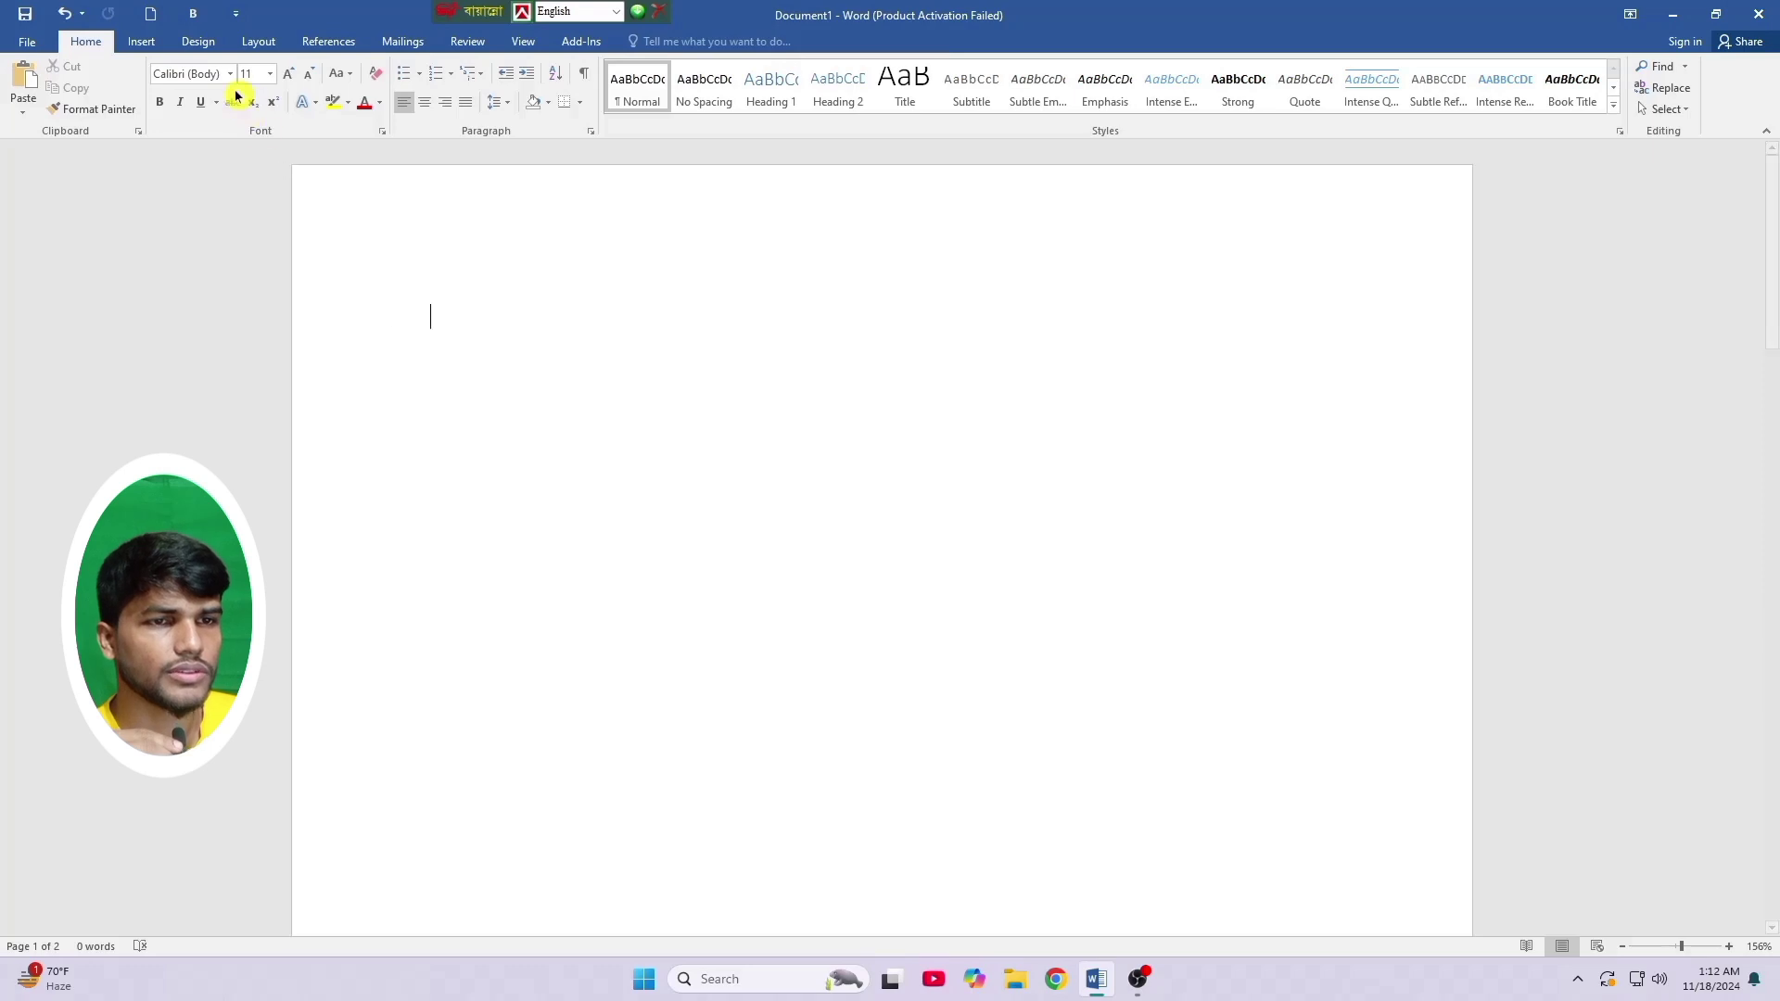
- Insert a Block Cycle SmartArt graphic at the start of the empty page
left_click(141, 42)
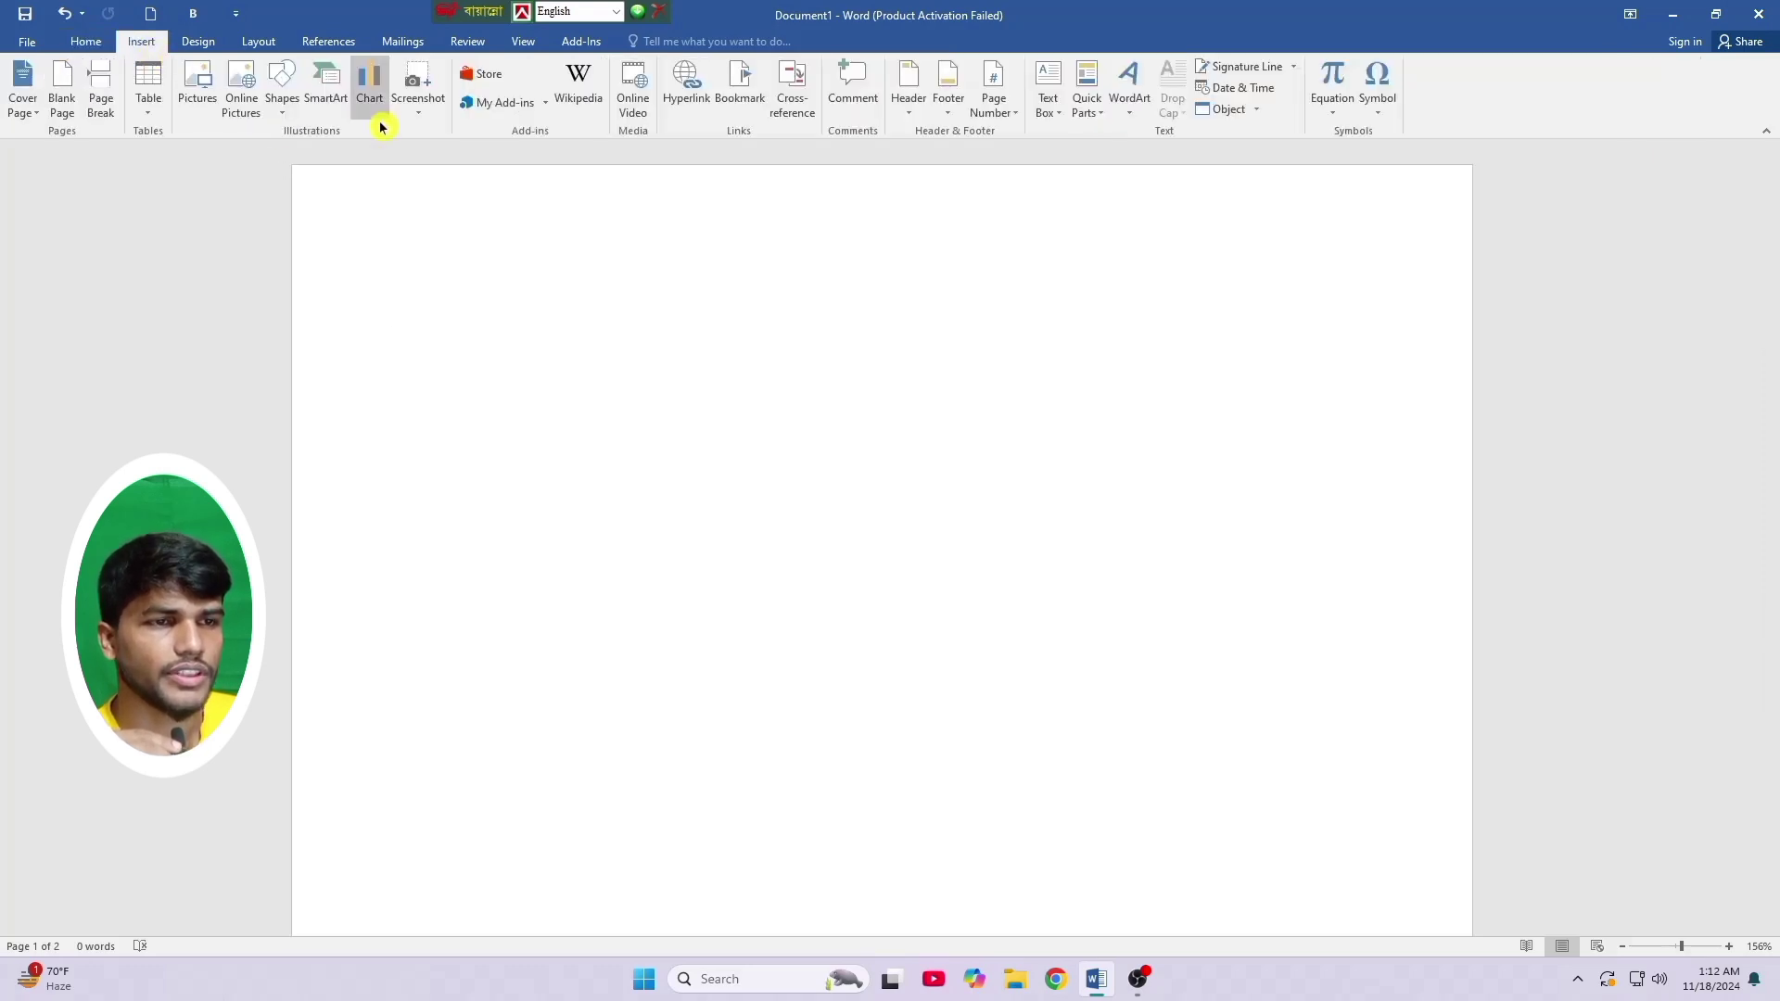
left_click(315, 114)
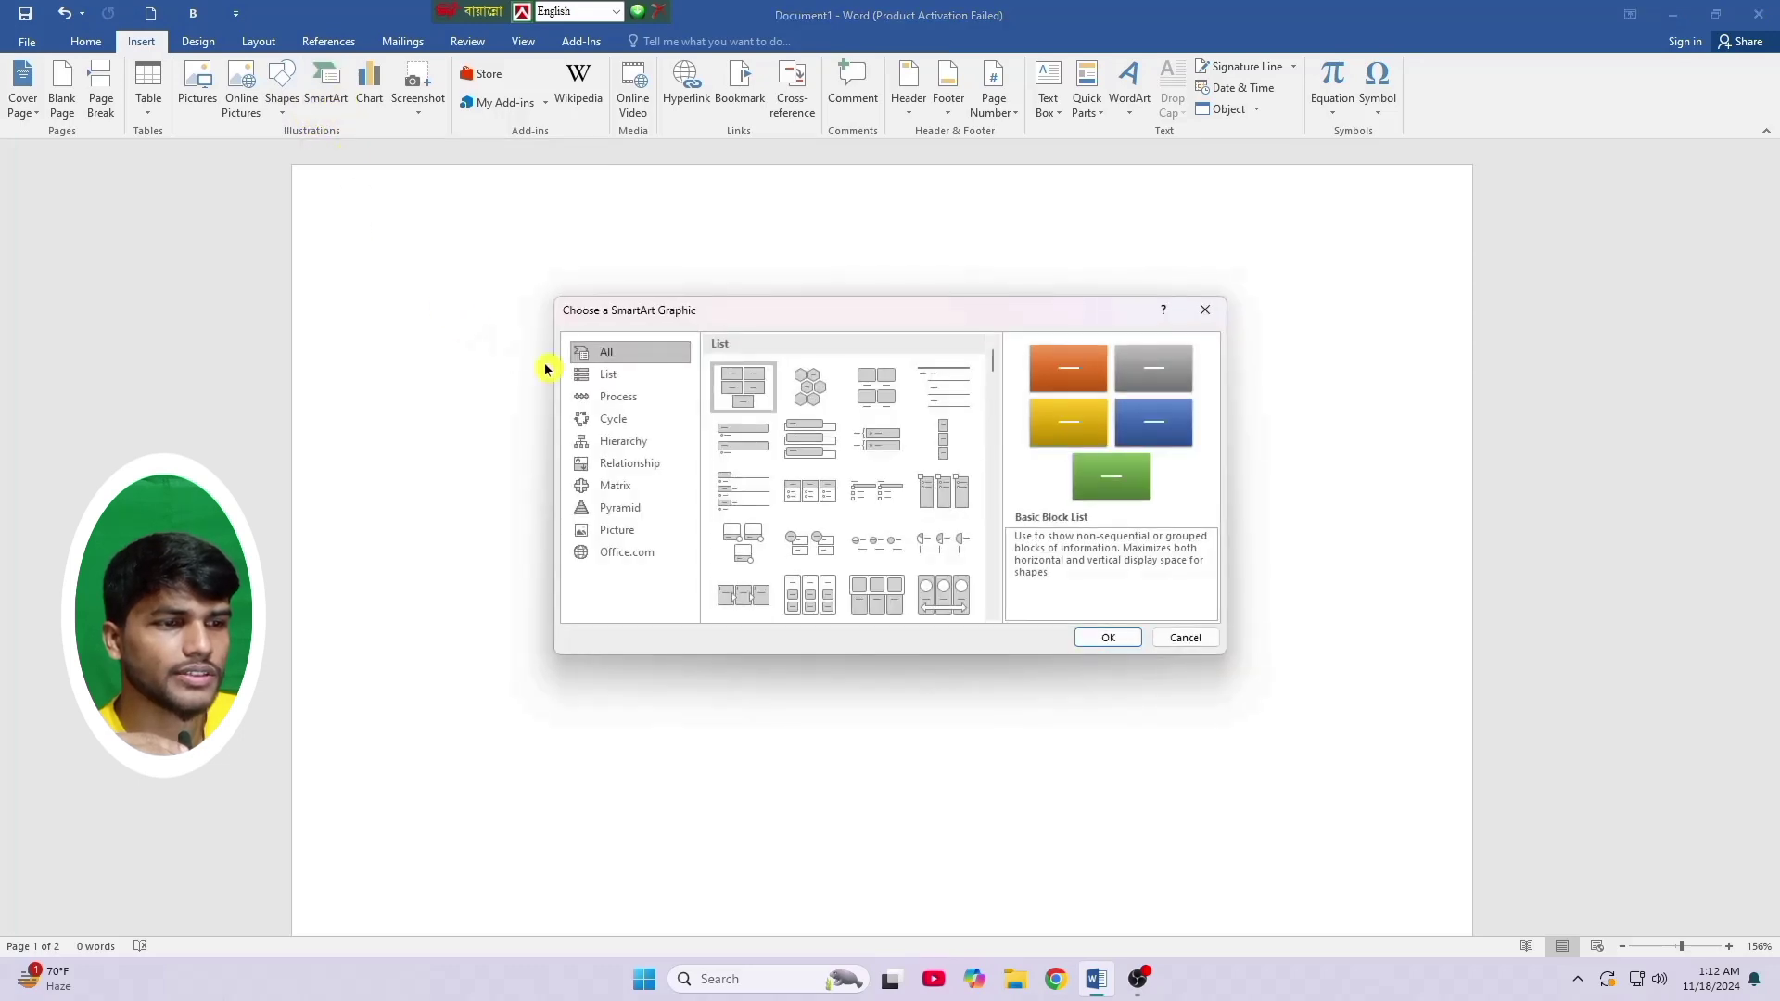
scroll(783, 503, "down", 5)
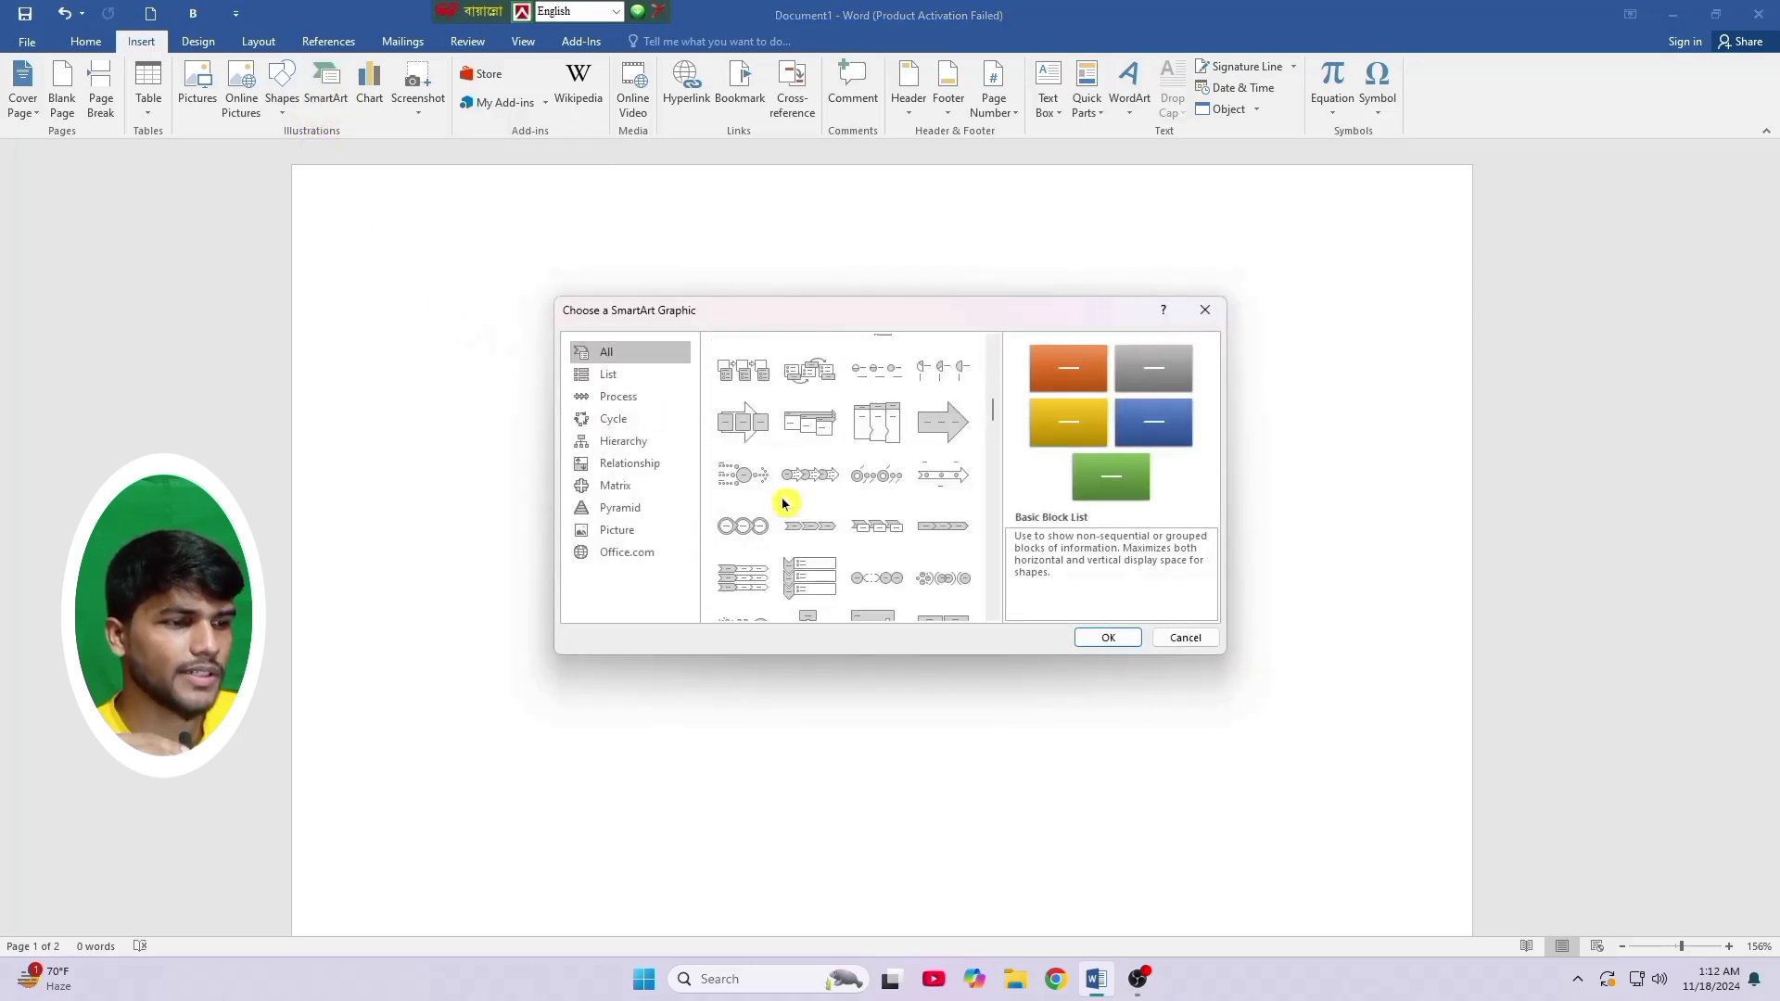
scroll(784, 502, "down", 8)
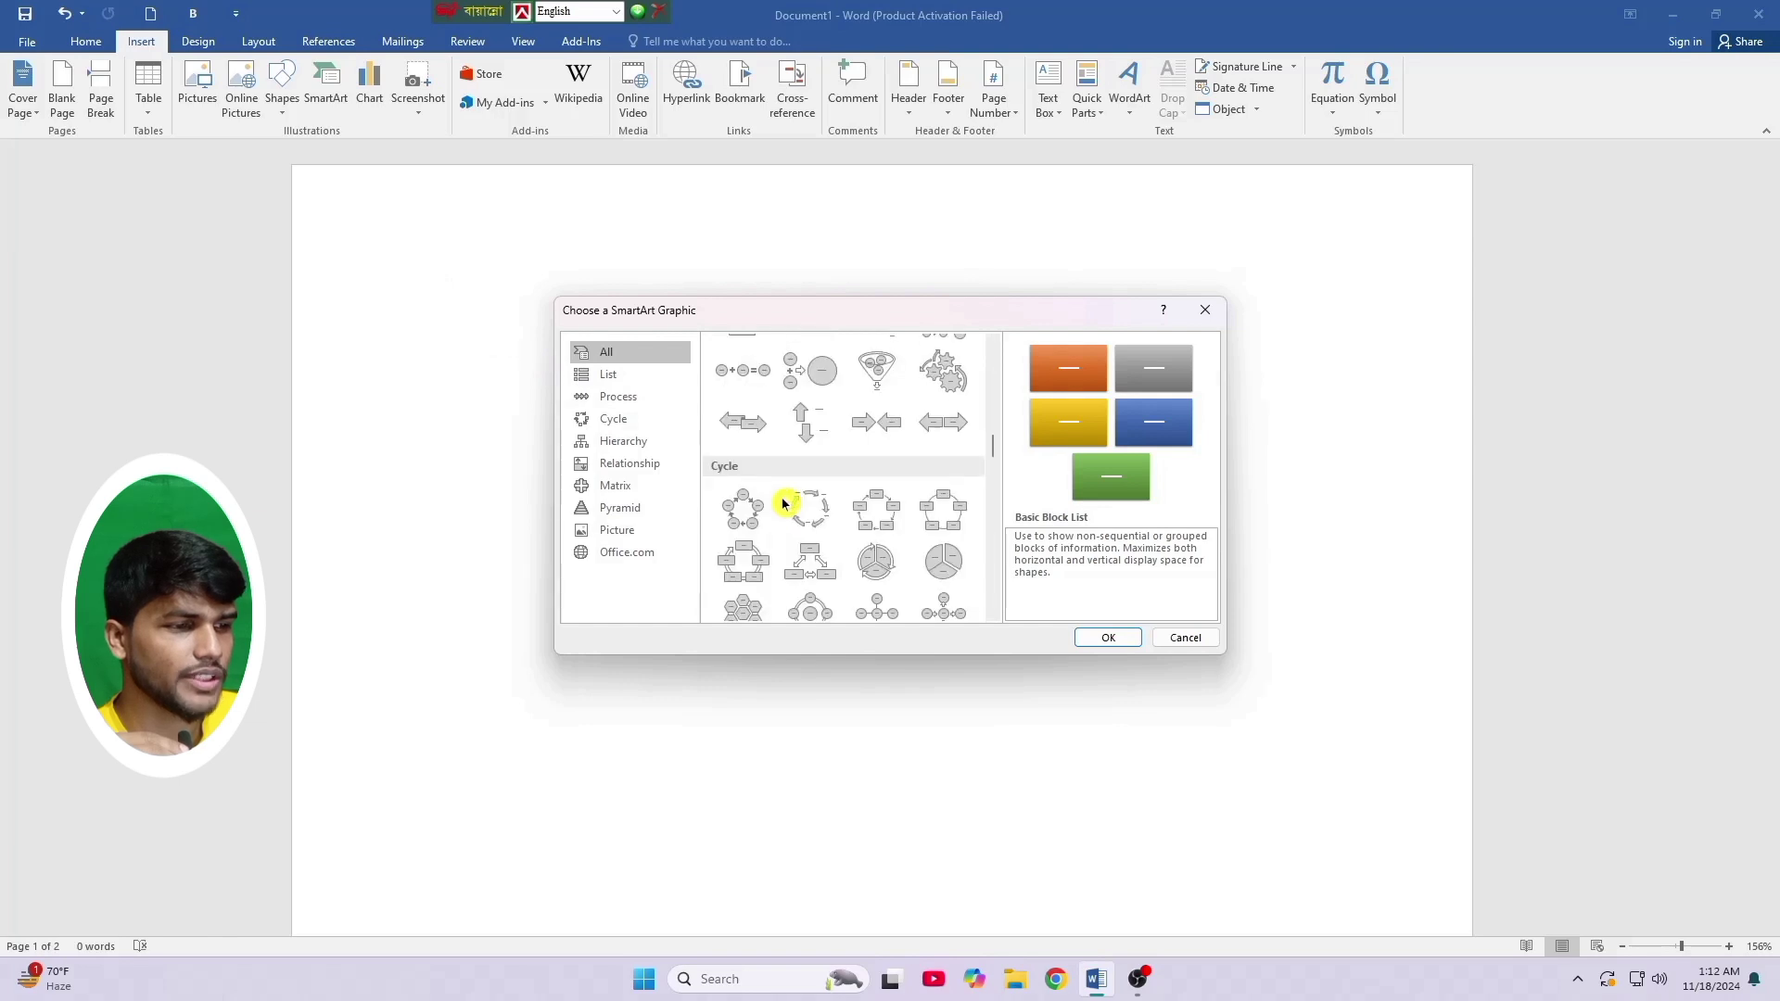
left_click(877, 516)
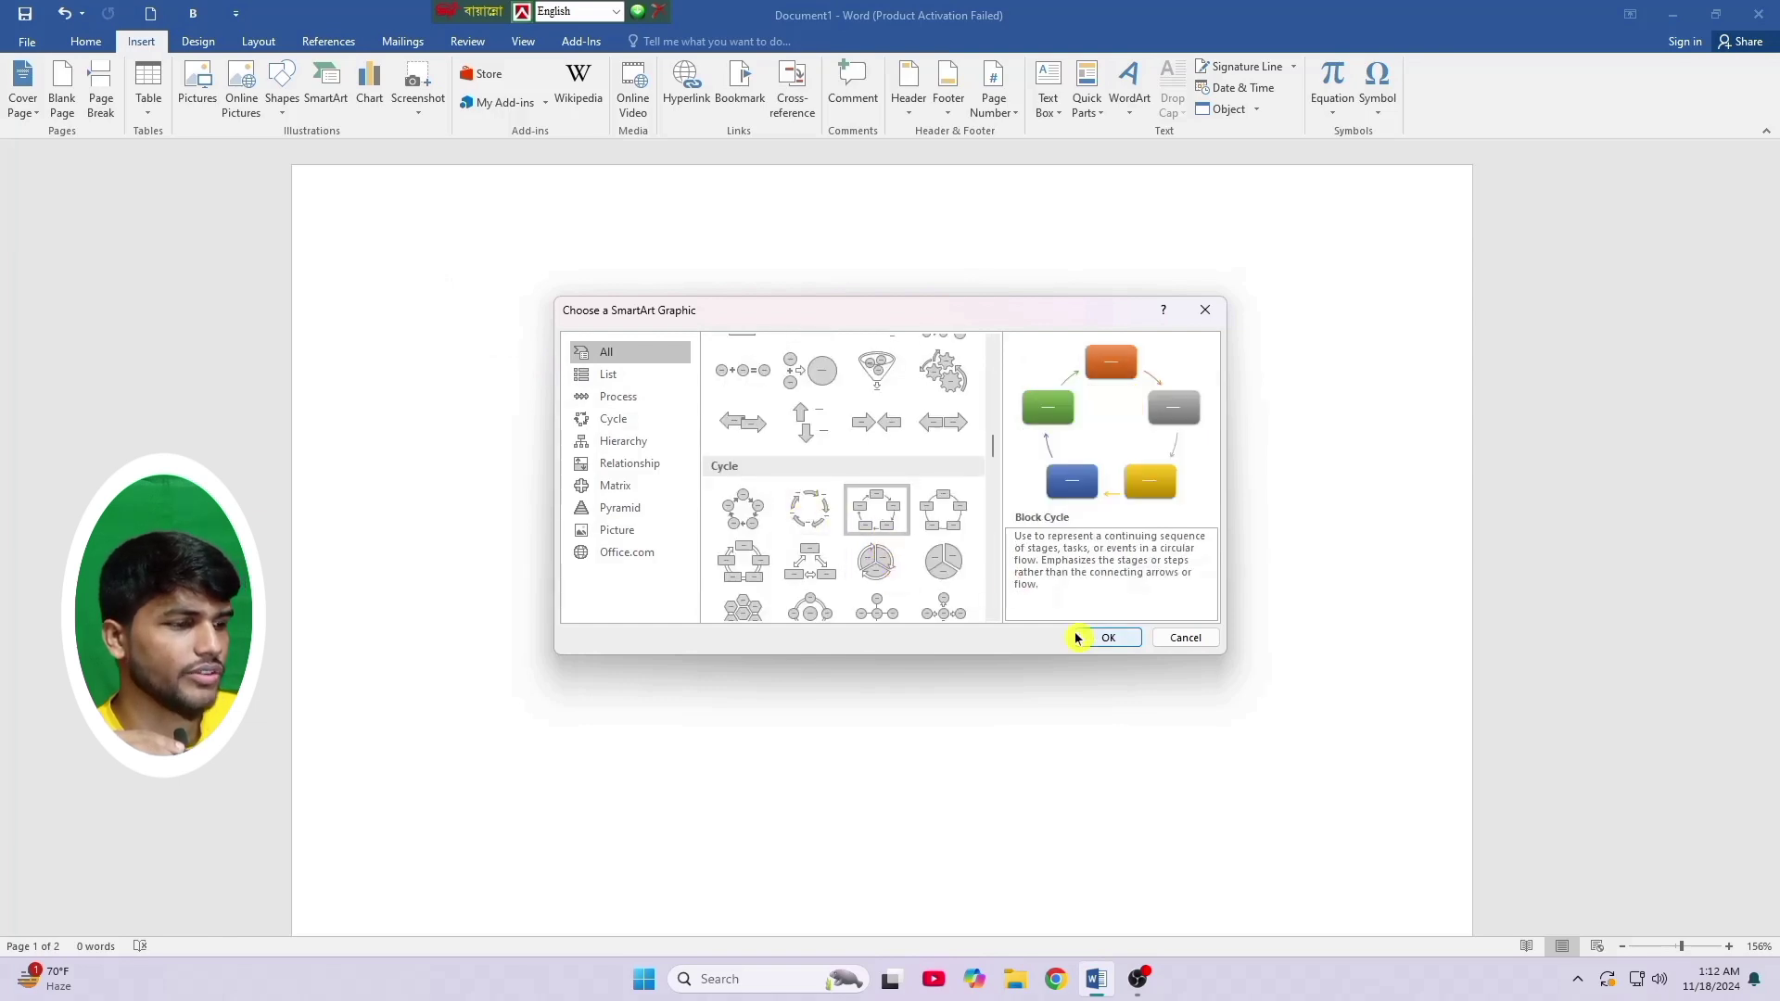
left_click(1105, 638)
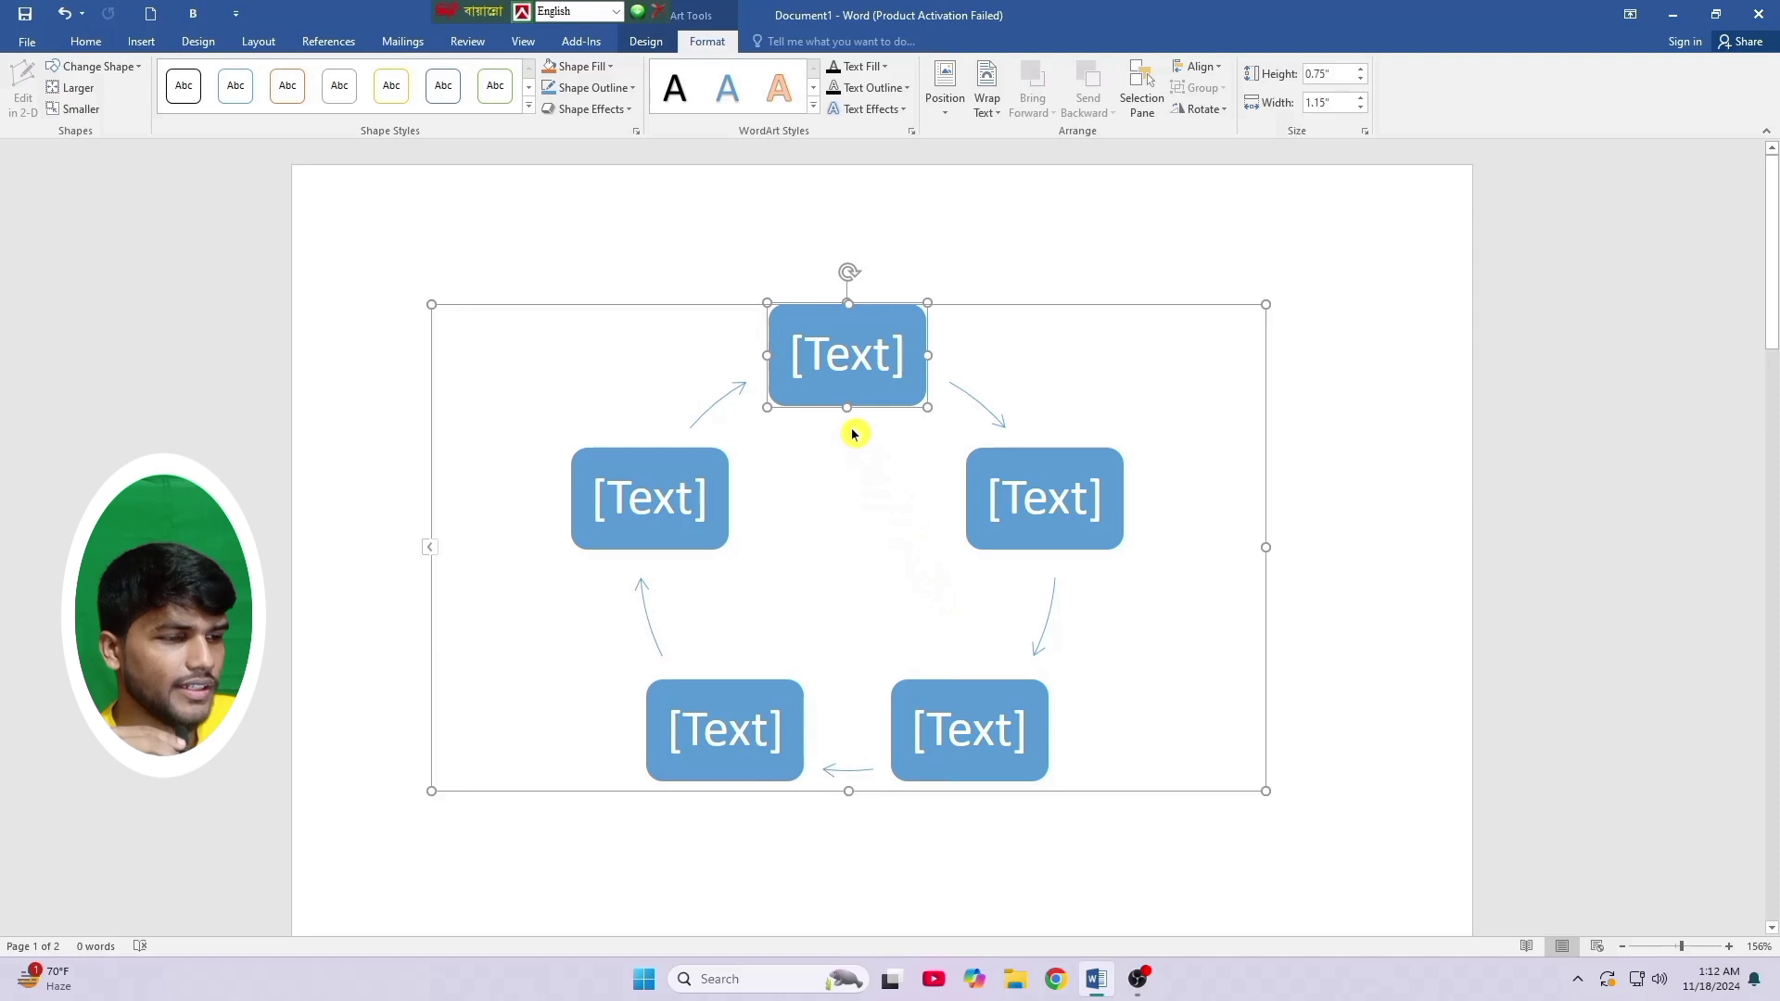
- Label the cycle's top block "hugyhgyi" and its upper-left block "yg"
type("hugyhgyi")
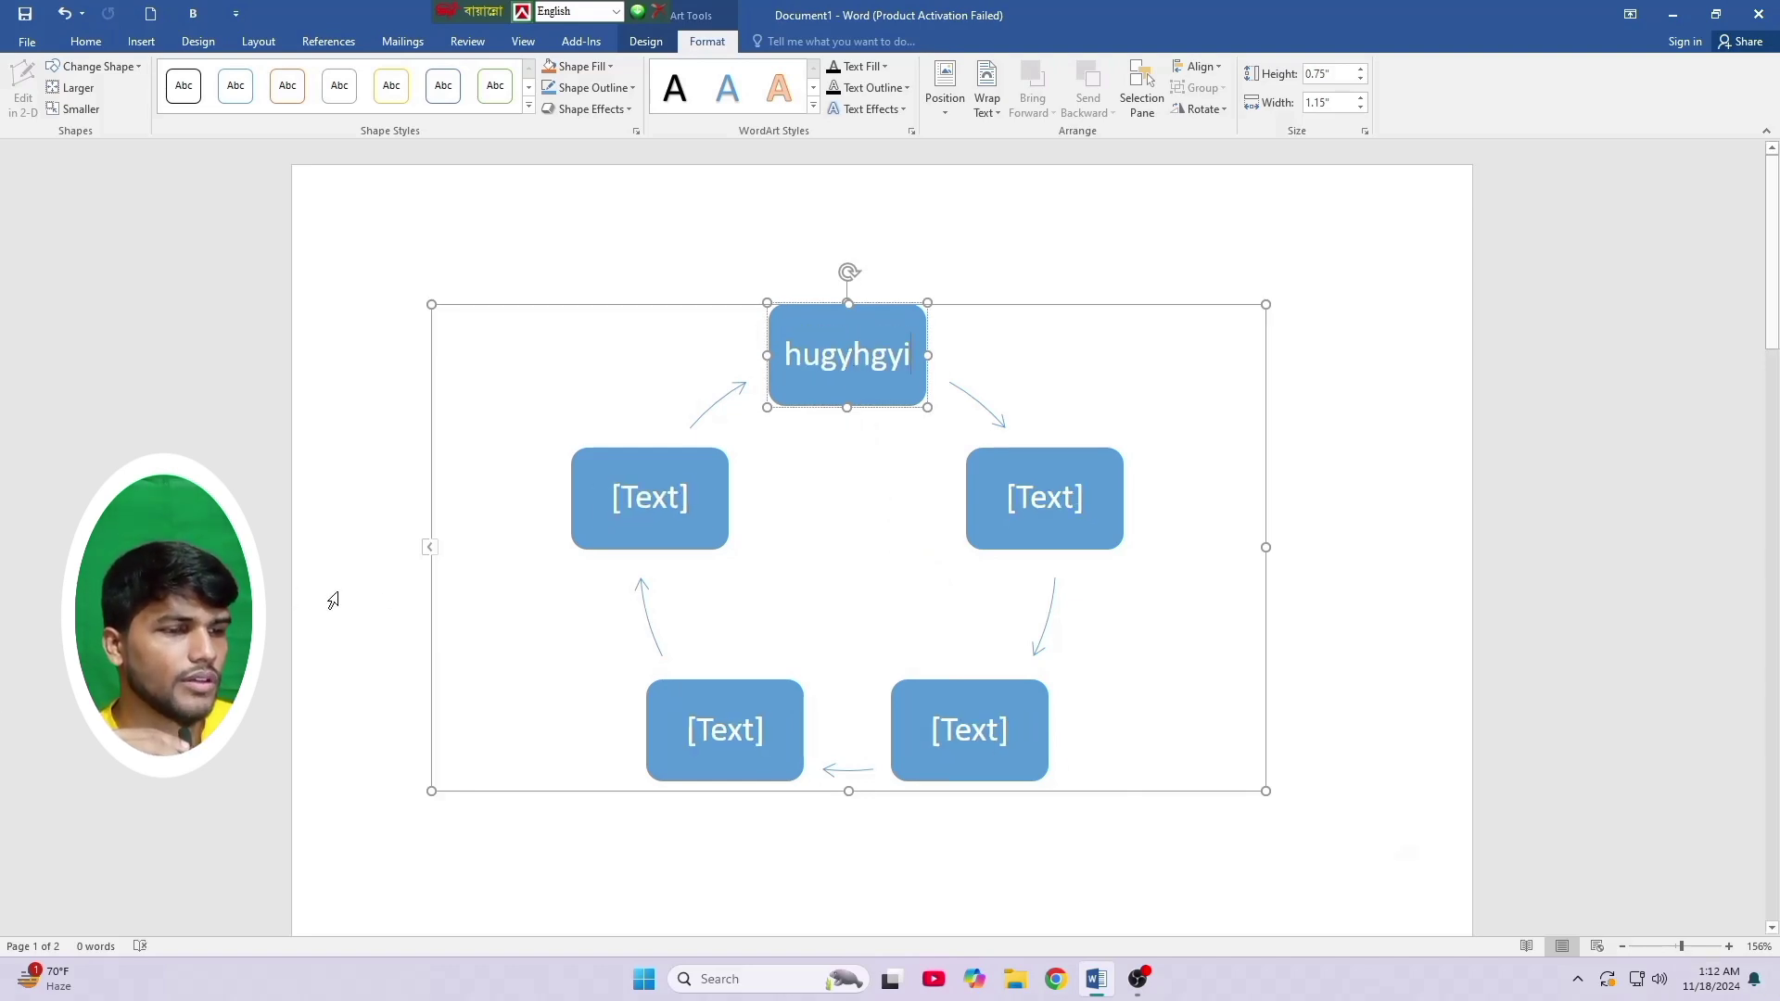
left_click(622, 513)
type("ygtft")
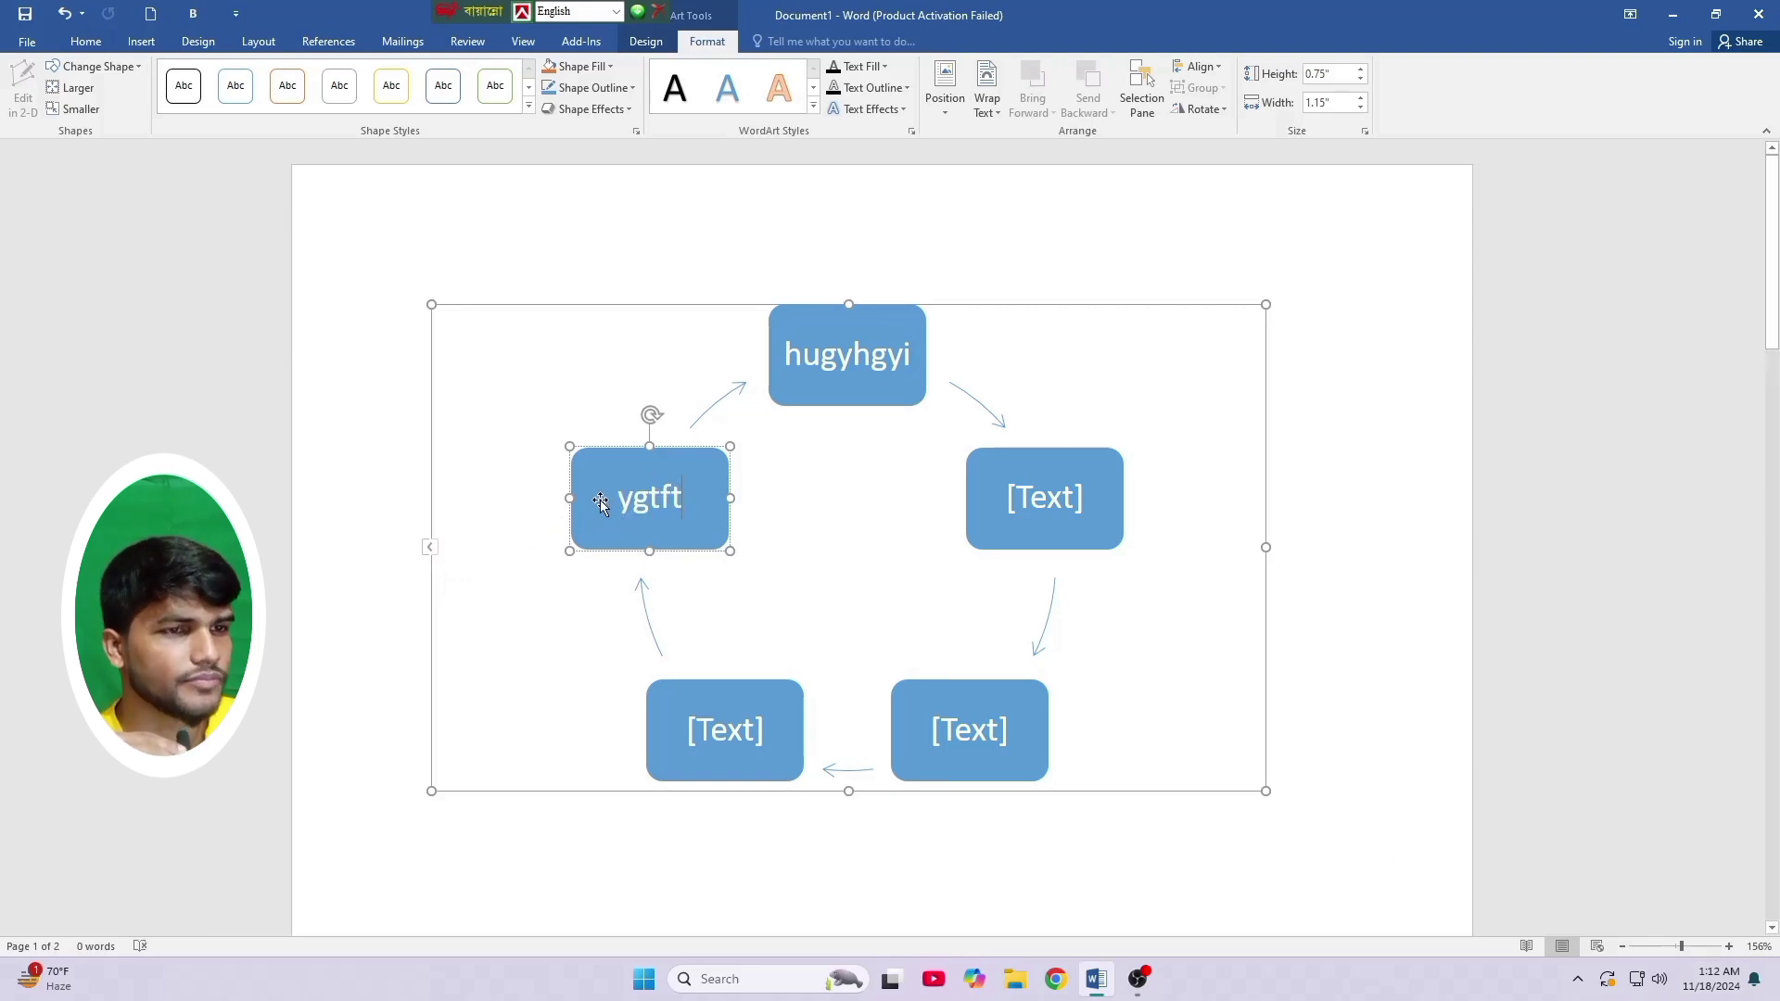
key("BackSpace")
key("BackSpace")
key("BackSpace")
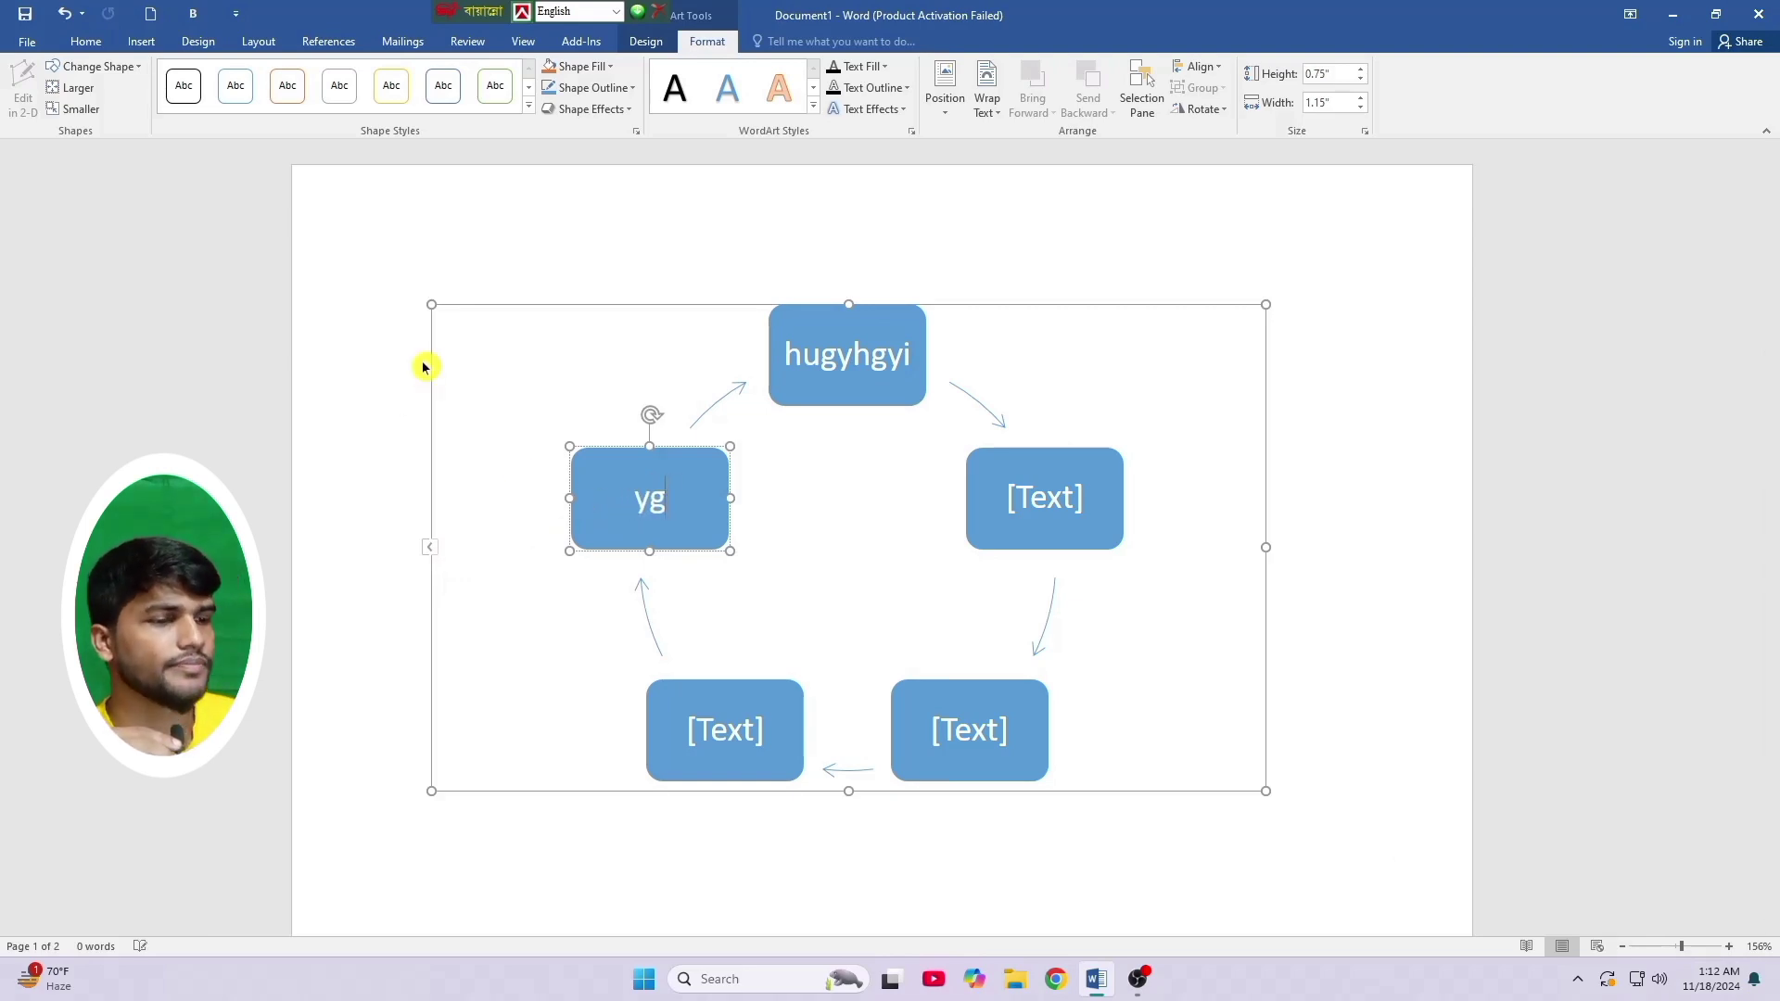
- Delete the entire Block Cycle graphic from the page
left_click(472, 359)
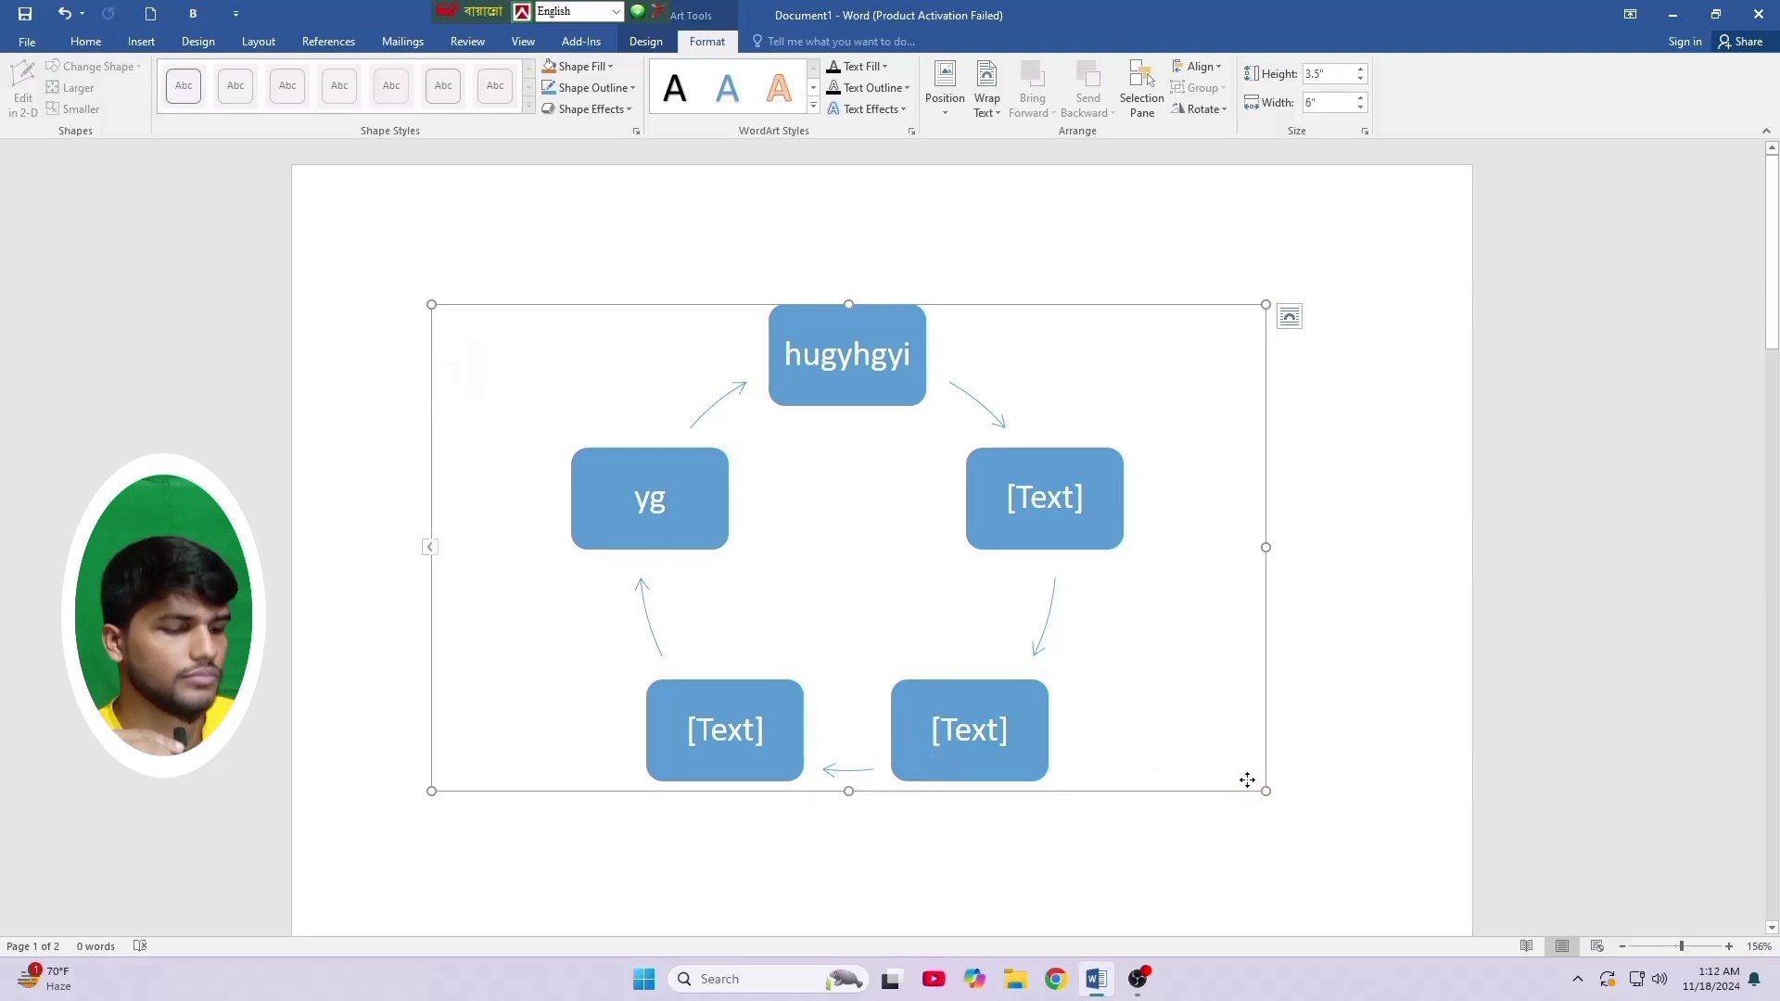
key("Delete")
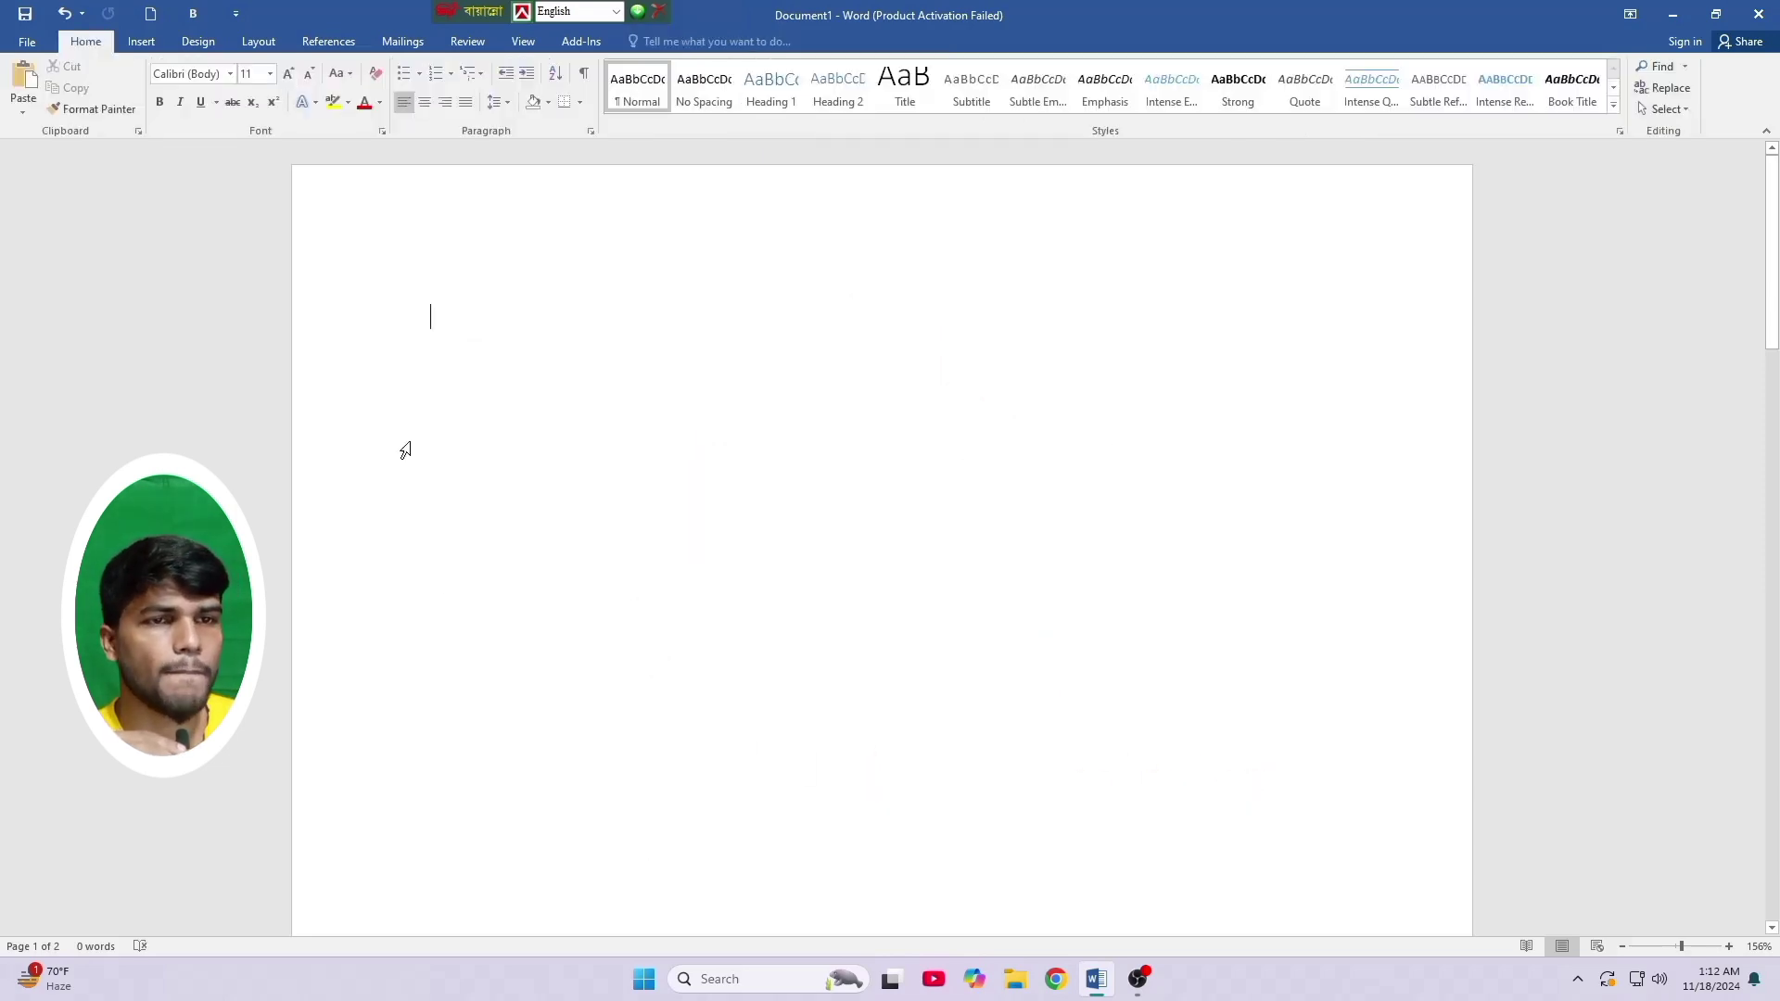
- Preview the line, pie, bar, area and stock chart types available for a new chart
left_click(142, 43)
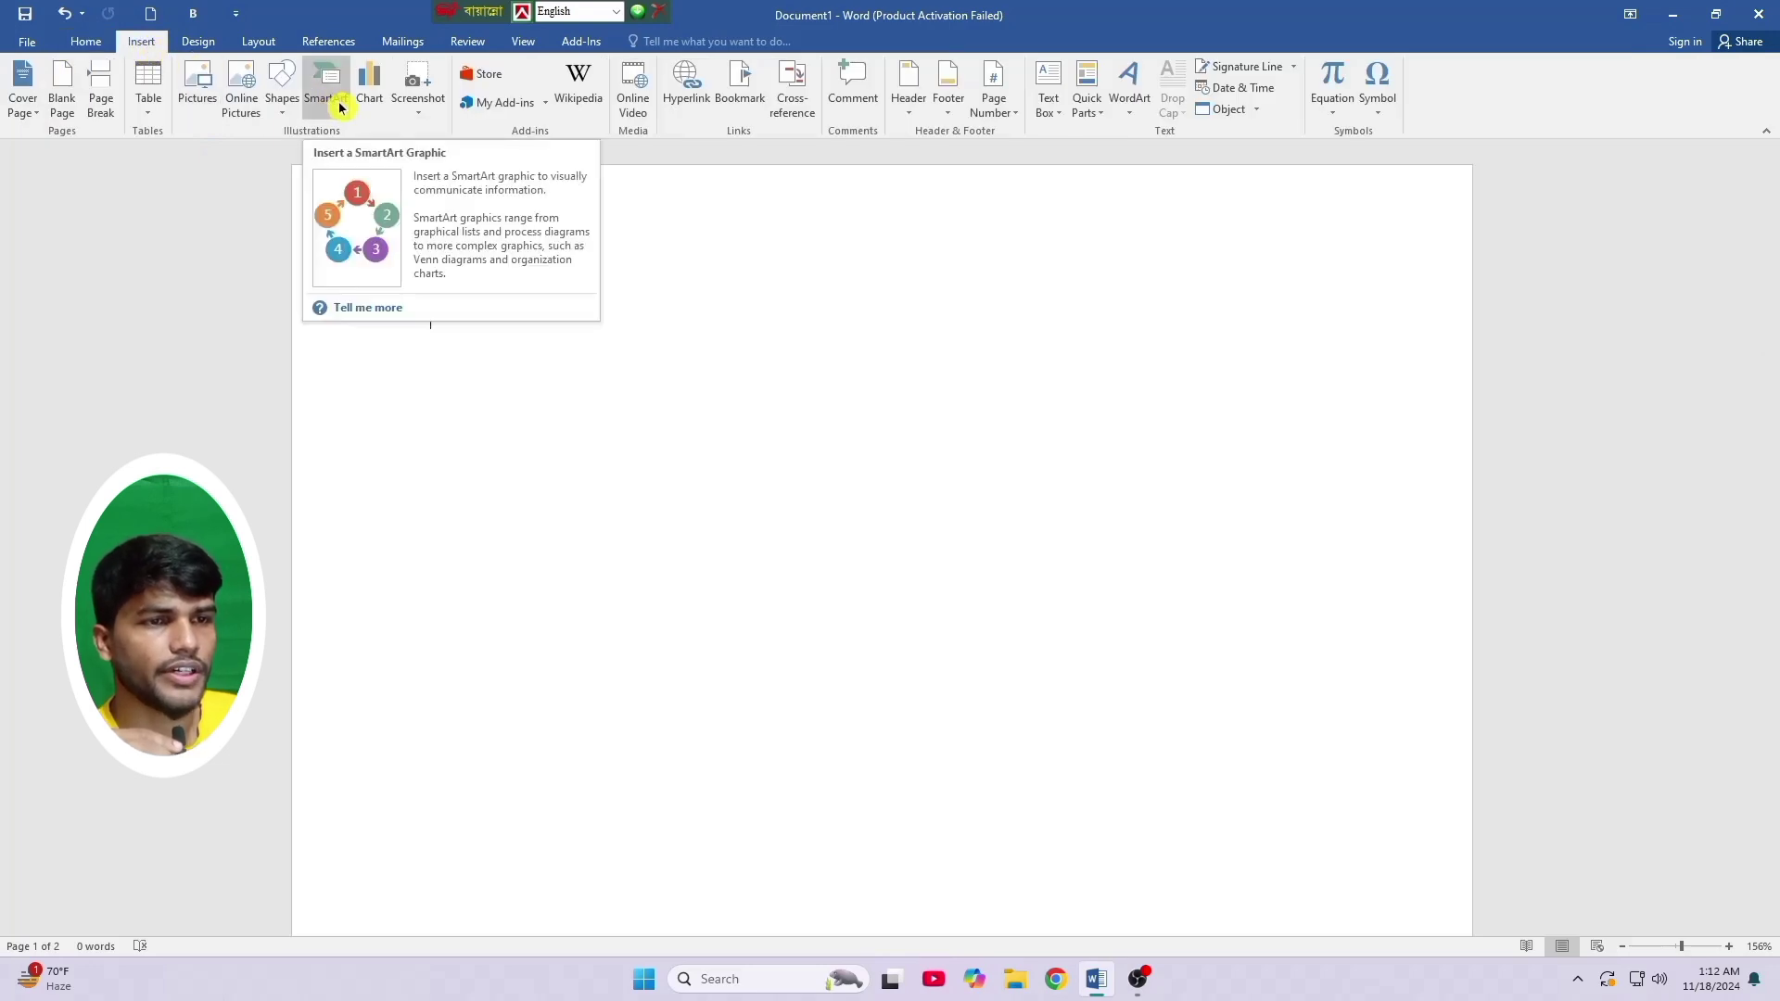
left_click(369, 102)
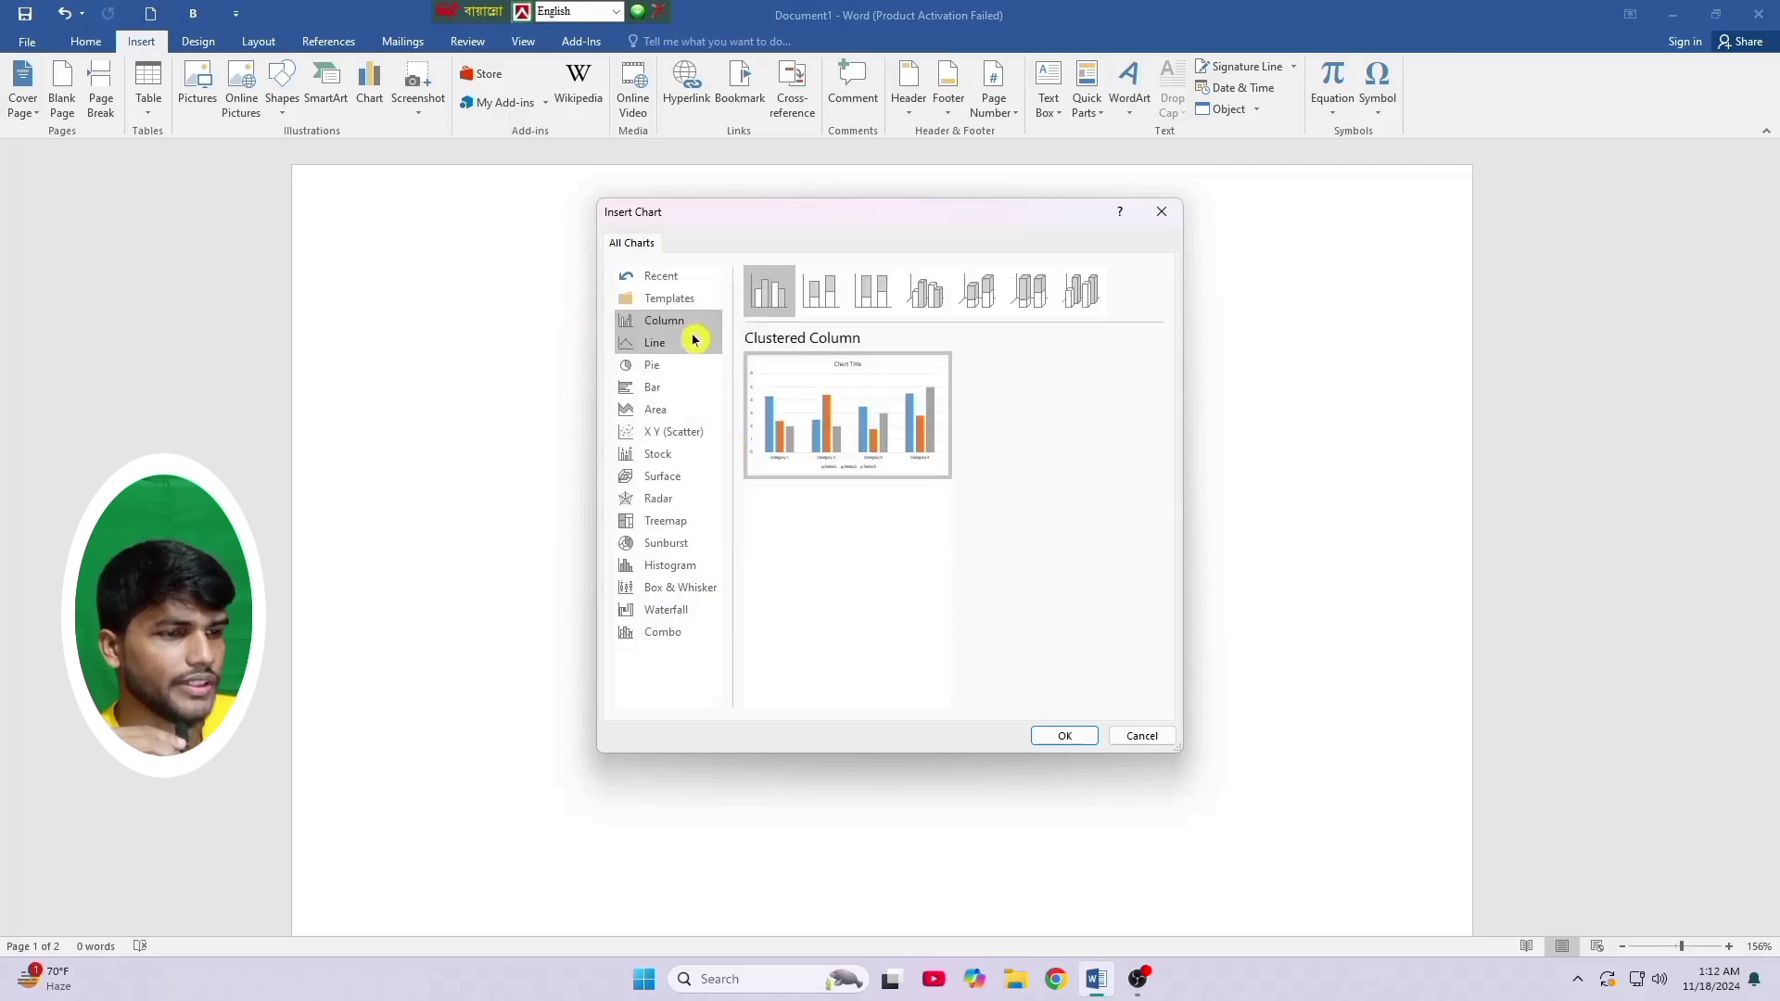
left_click(694, 340)
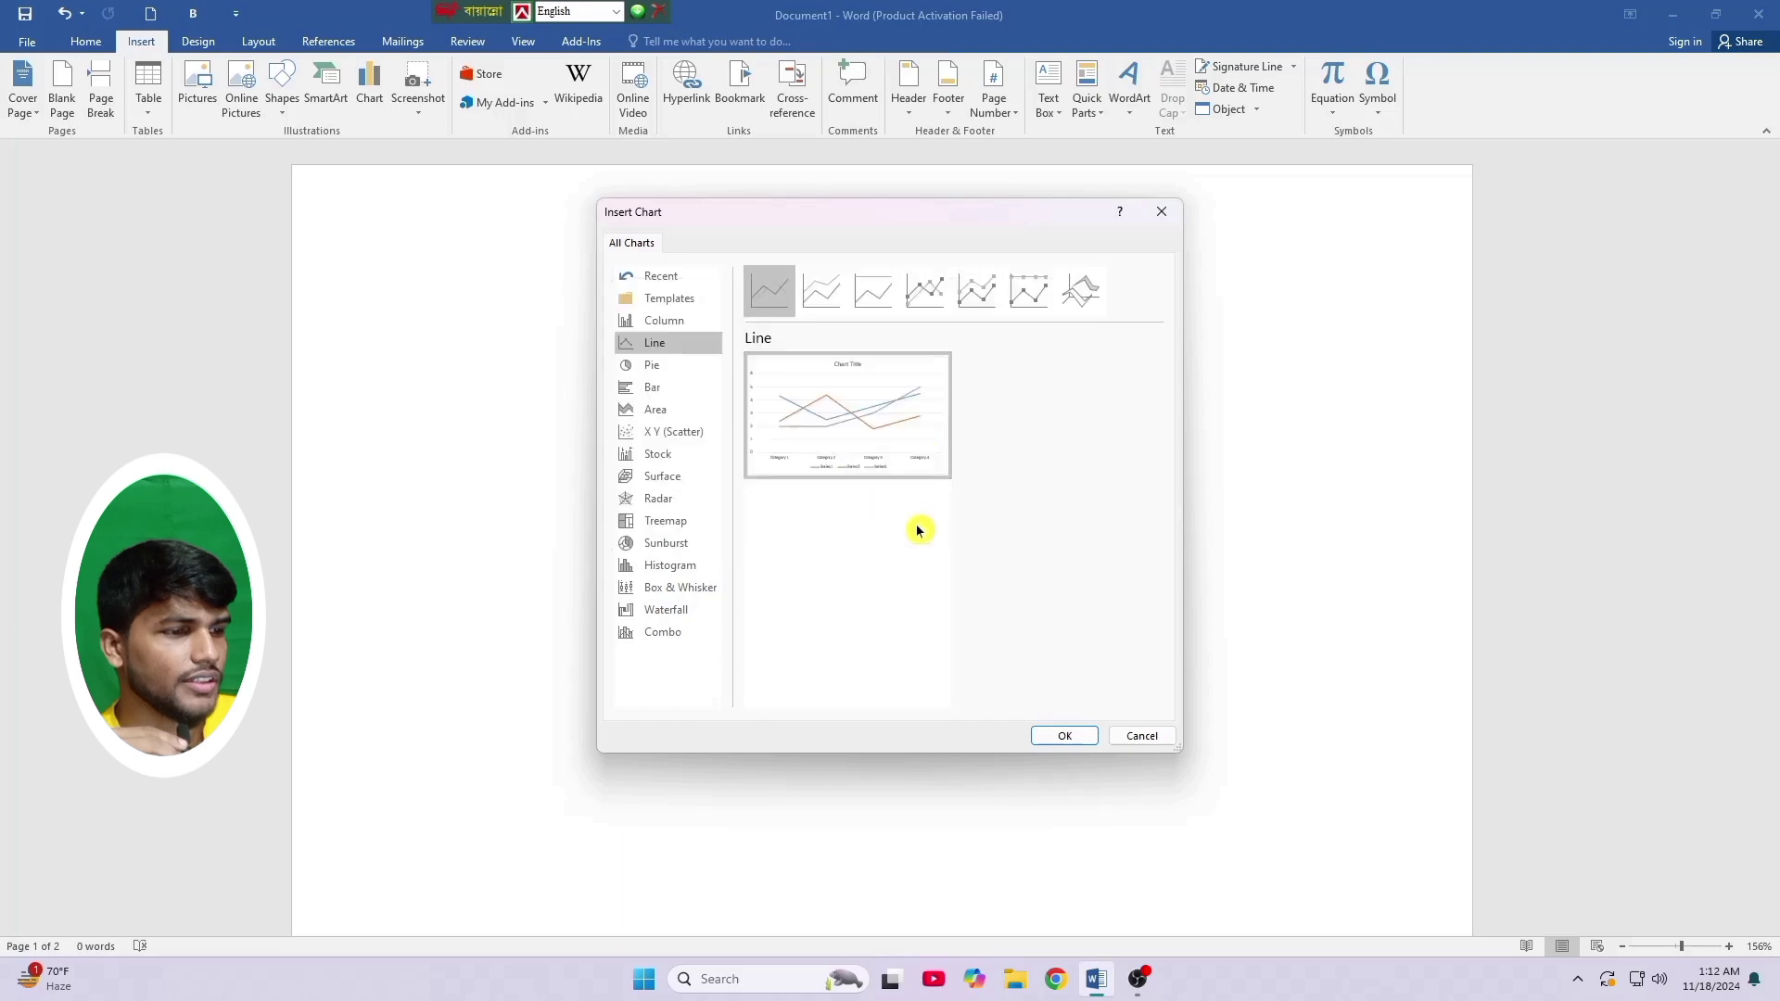
left_click(649, 366)
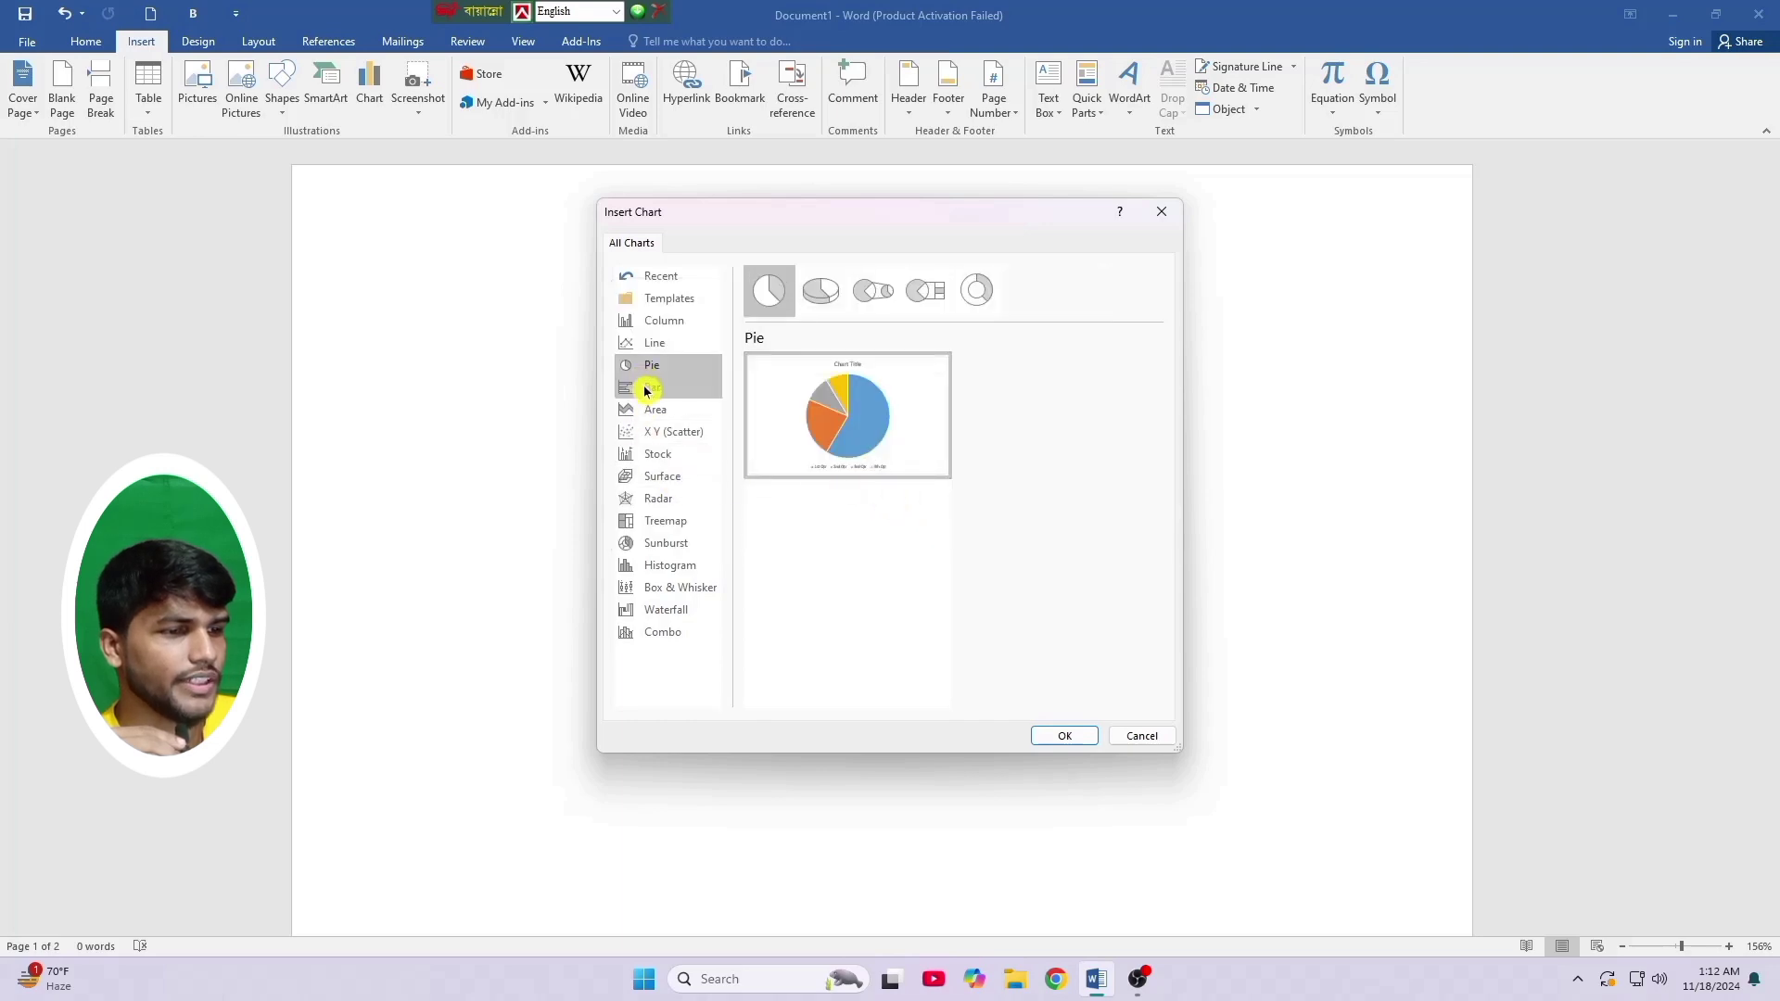
left_click(651, 390)
left_click(654, 408)
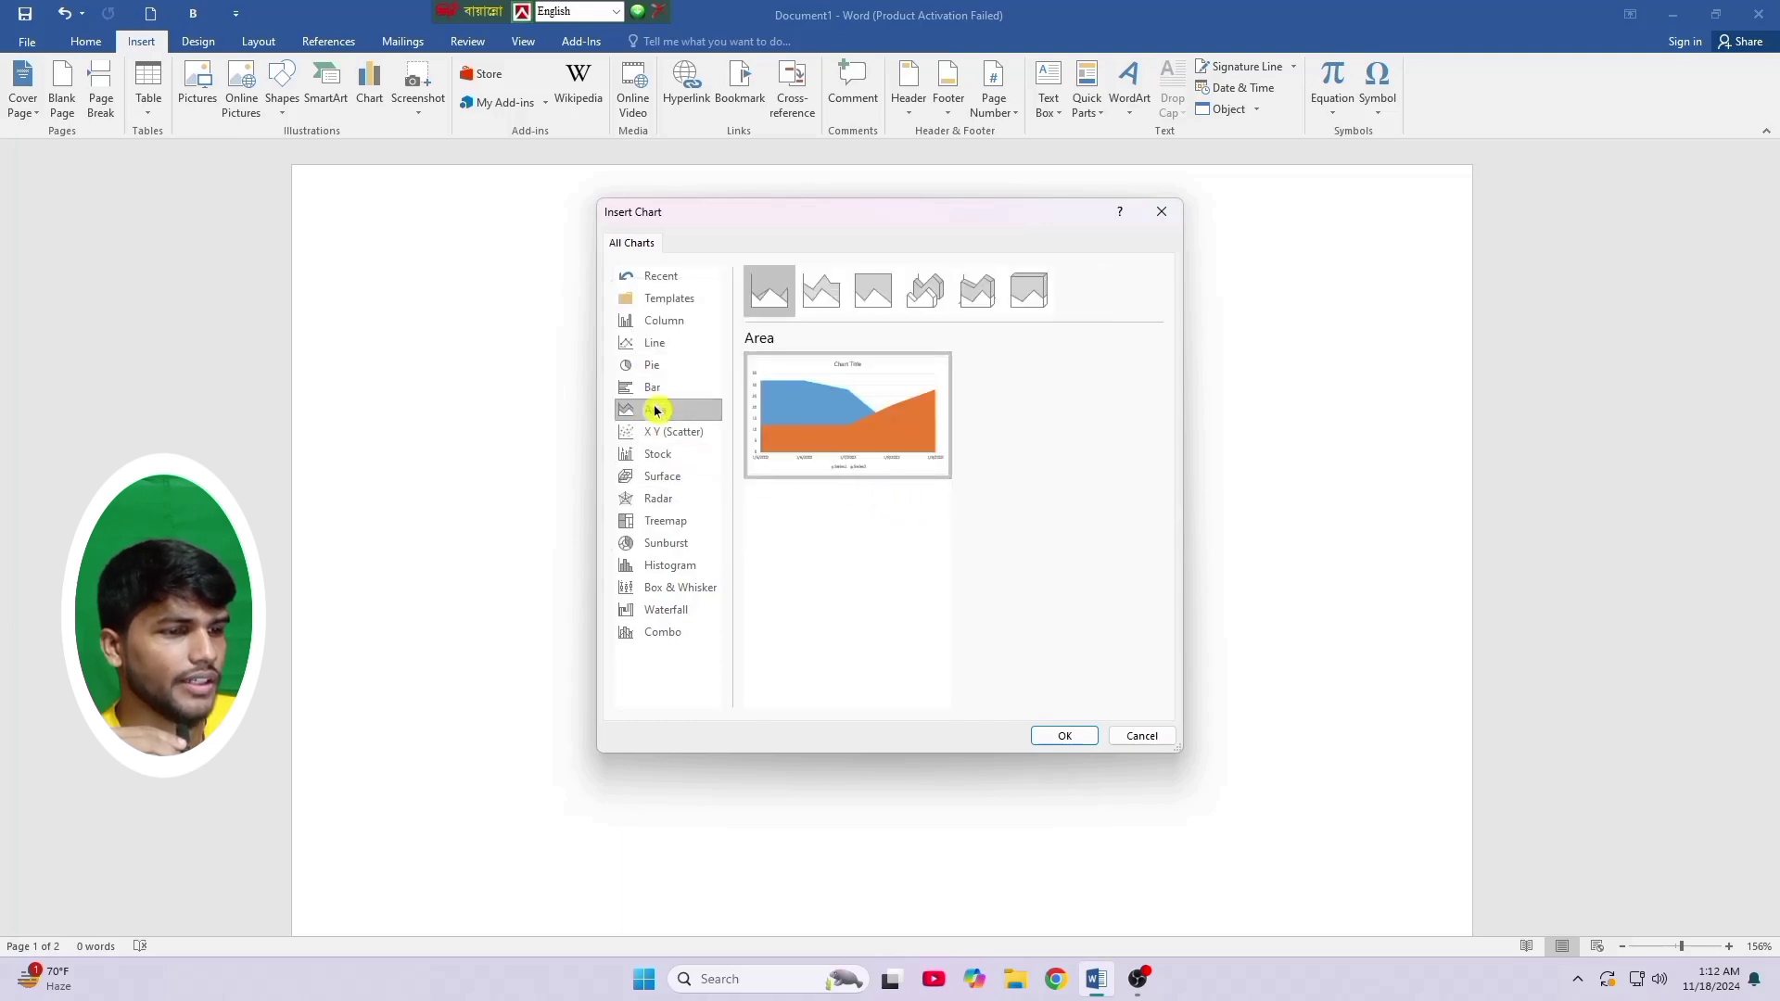
left_click(664, 459)
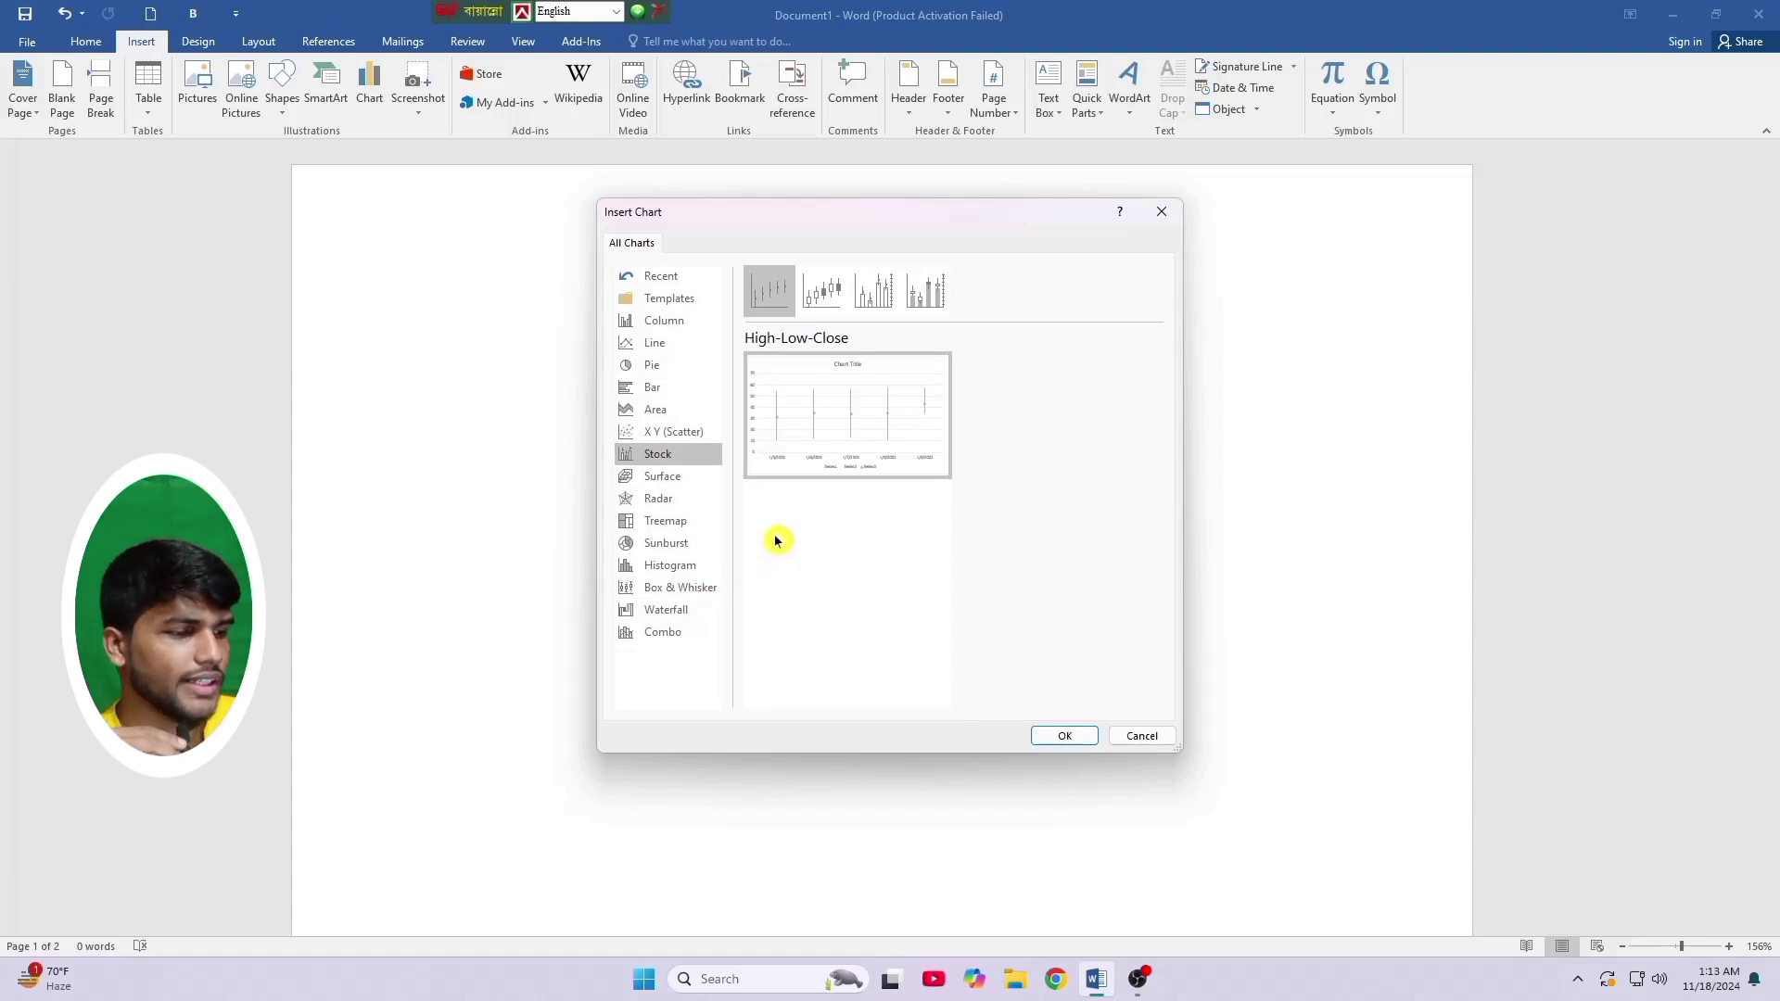
- Insert a basic Line chart on the empty page, and delete the whole chart
left_click(678, 344)
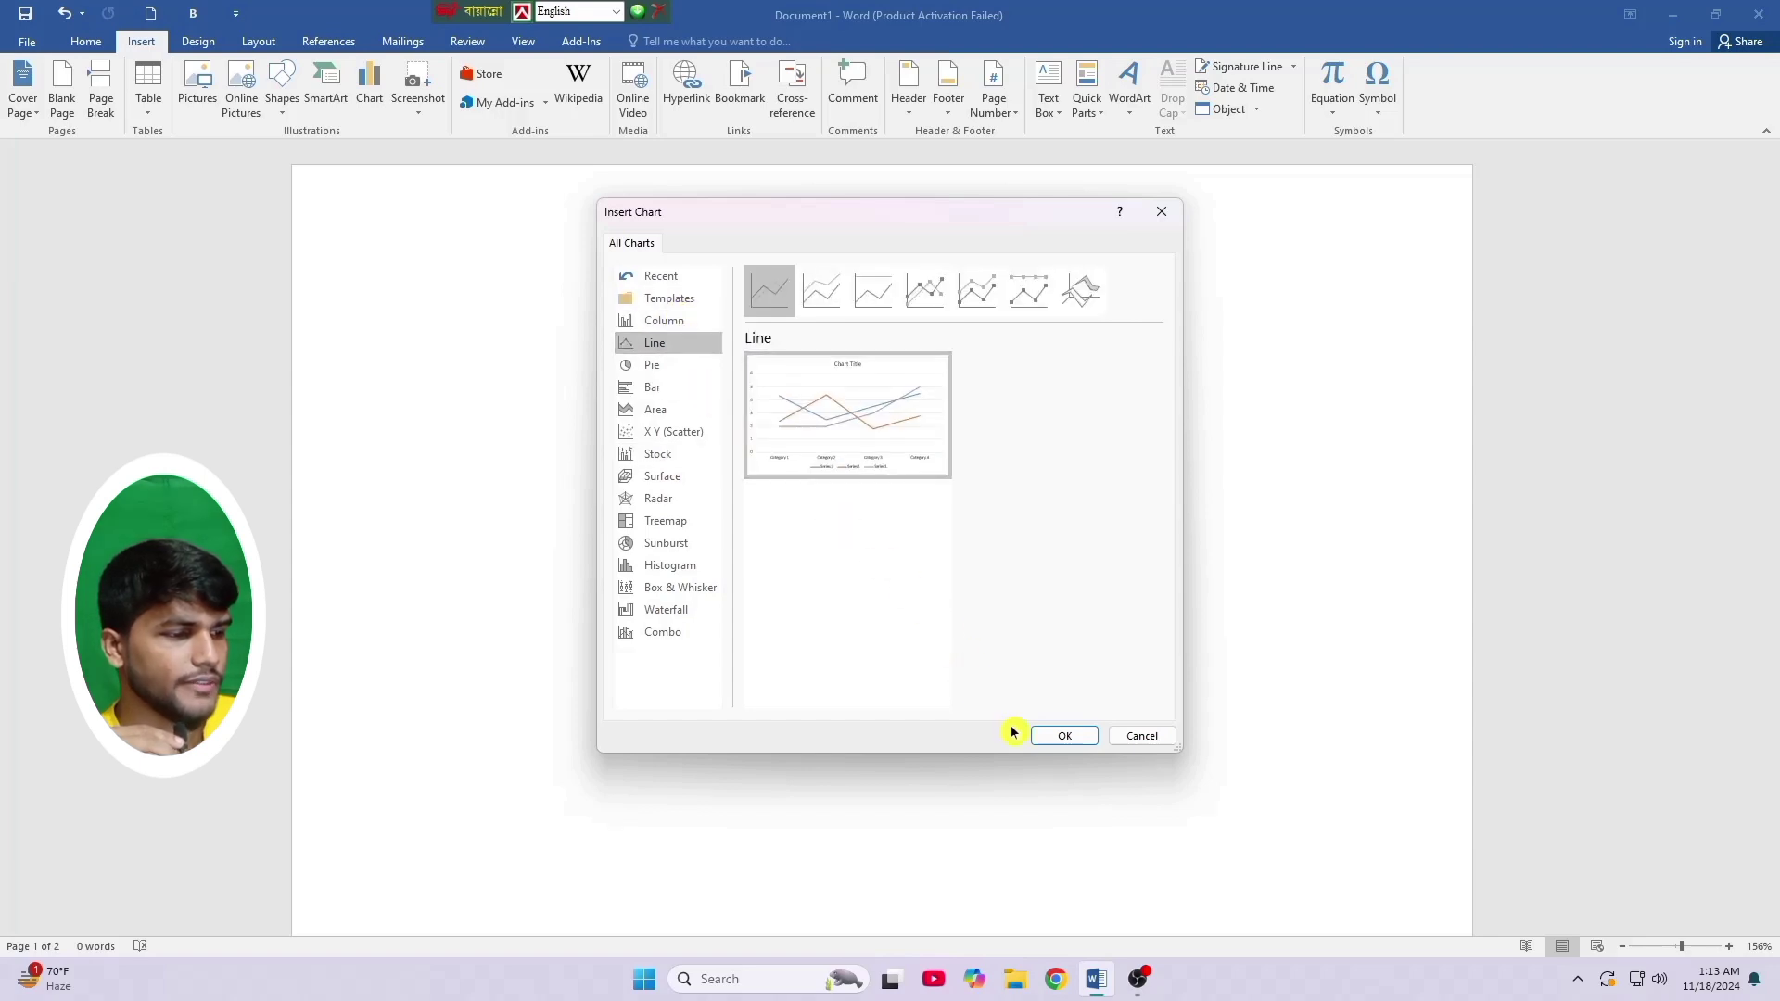
left_click(1066, 736)
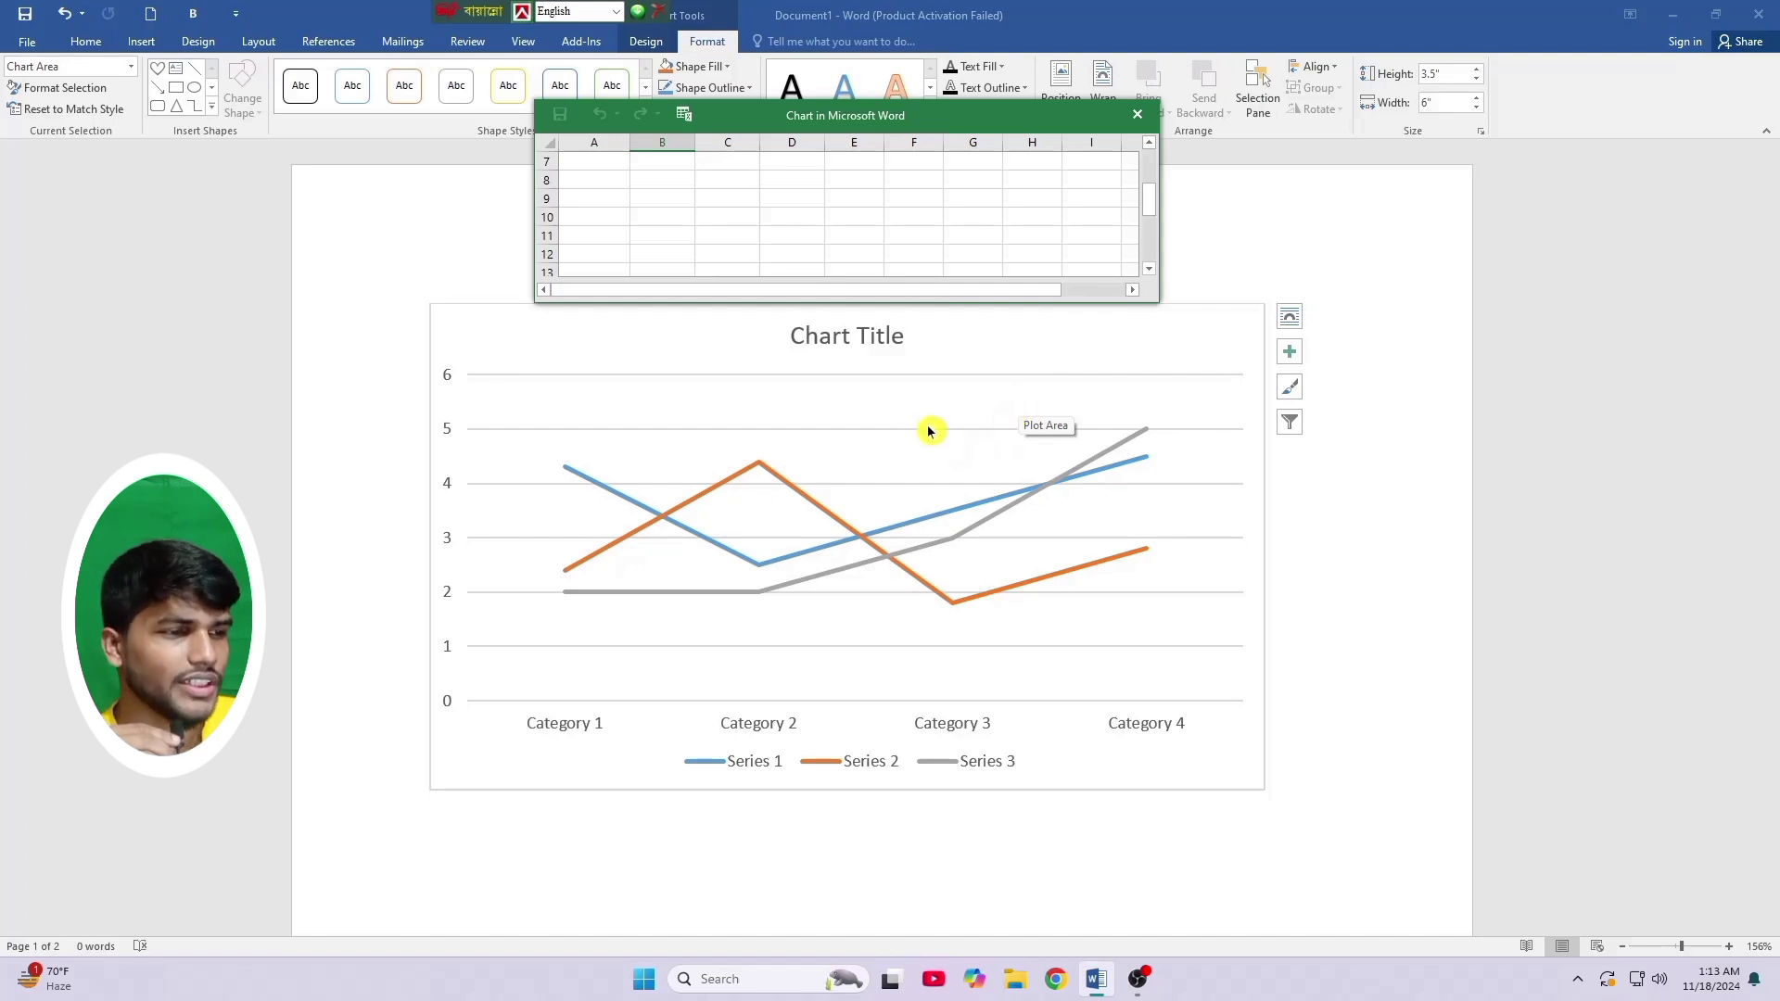
left_click(911, 348)
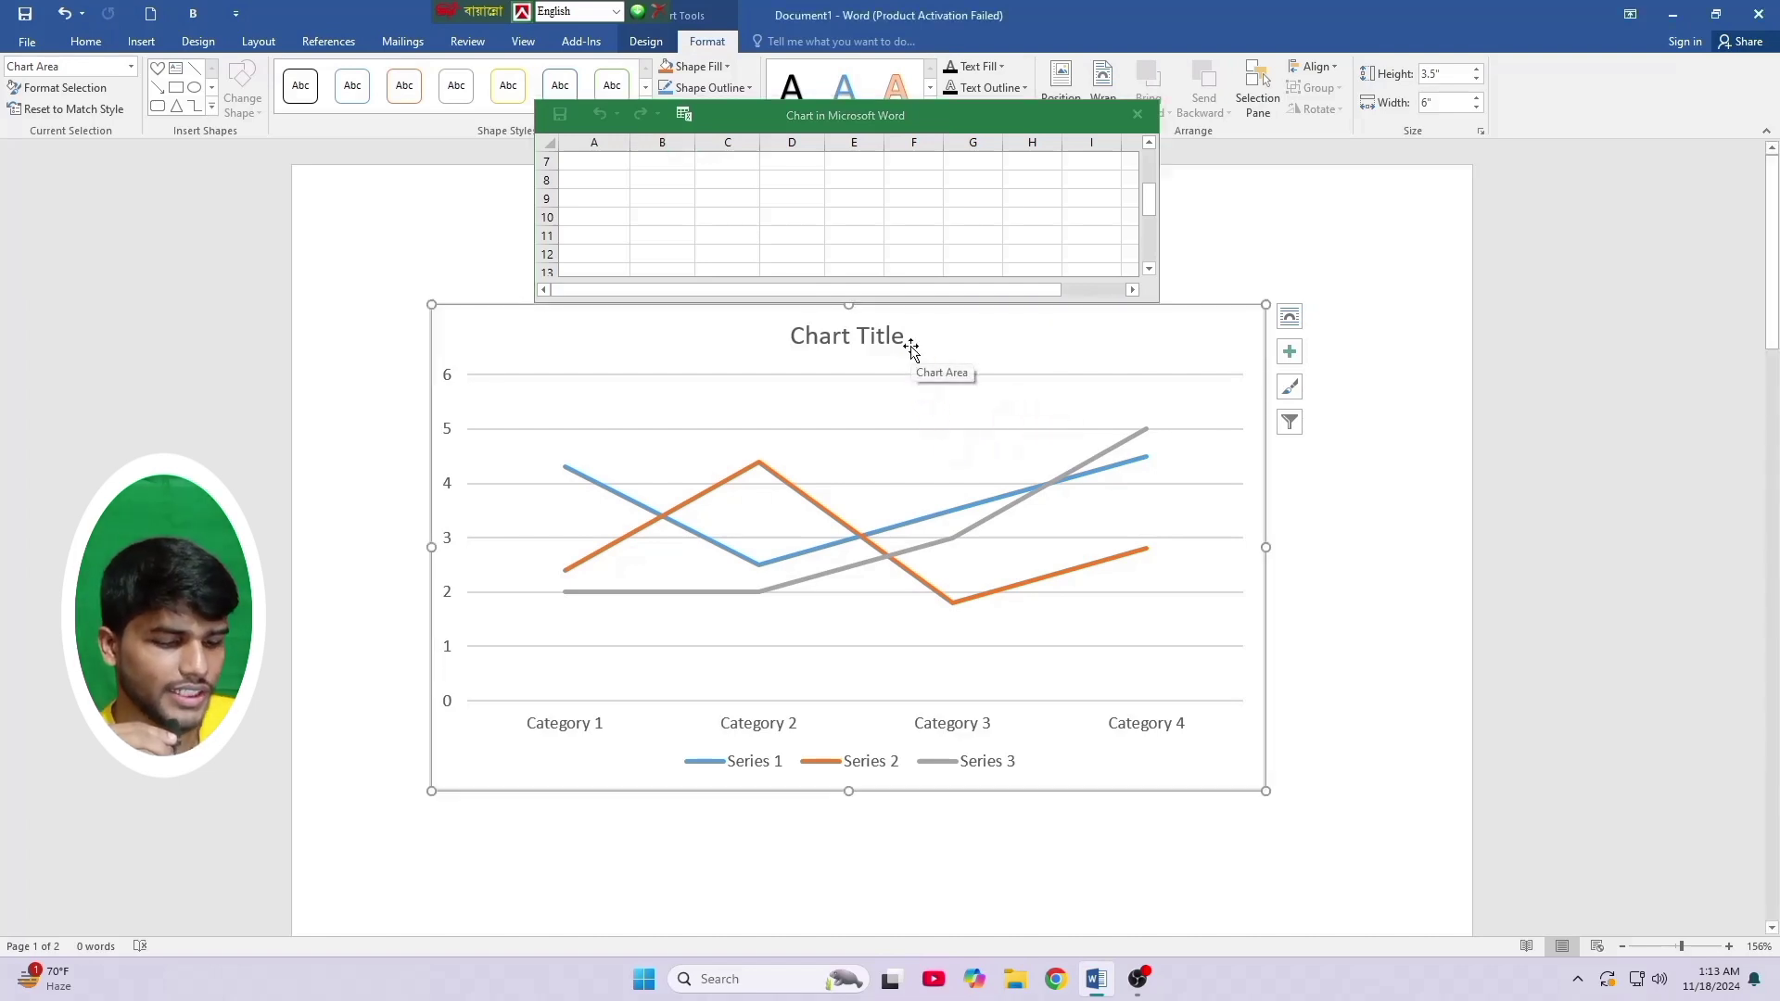
key("Delete")
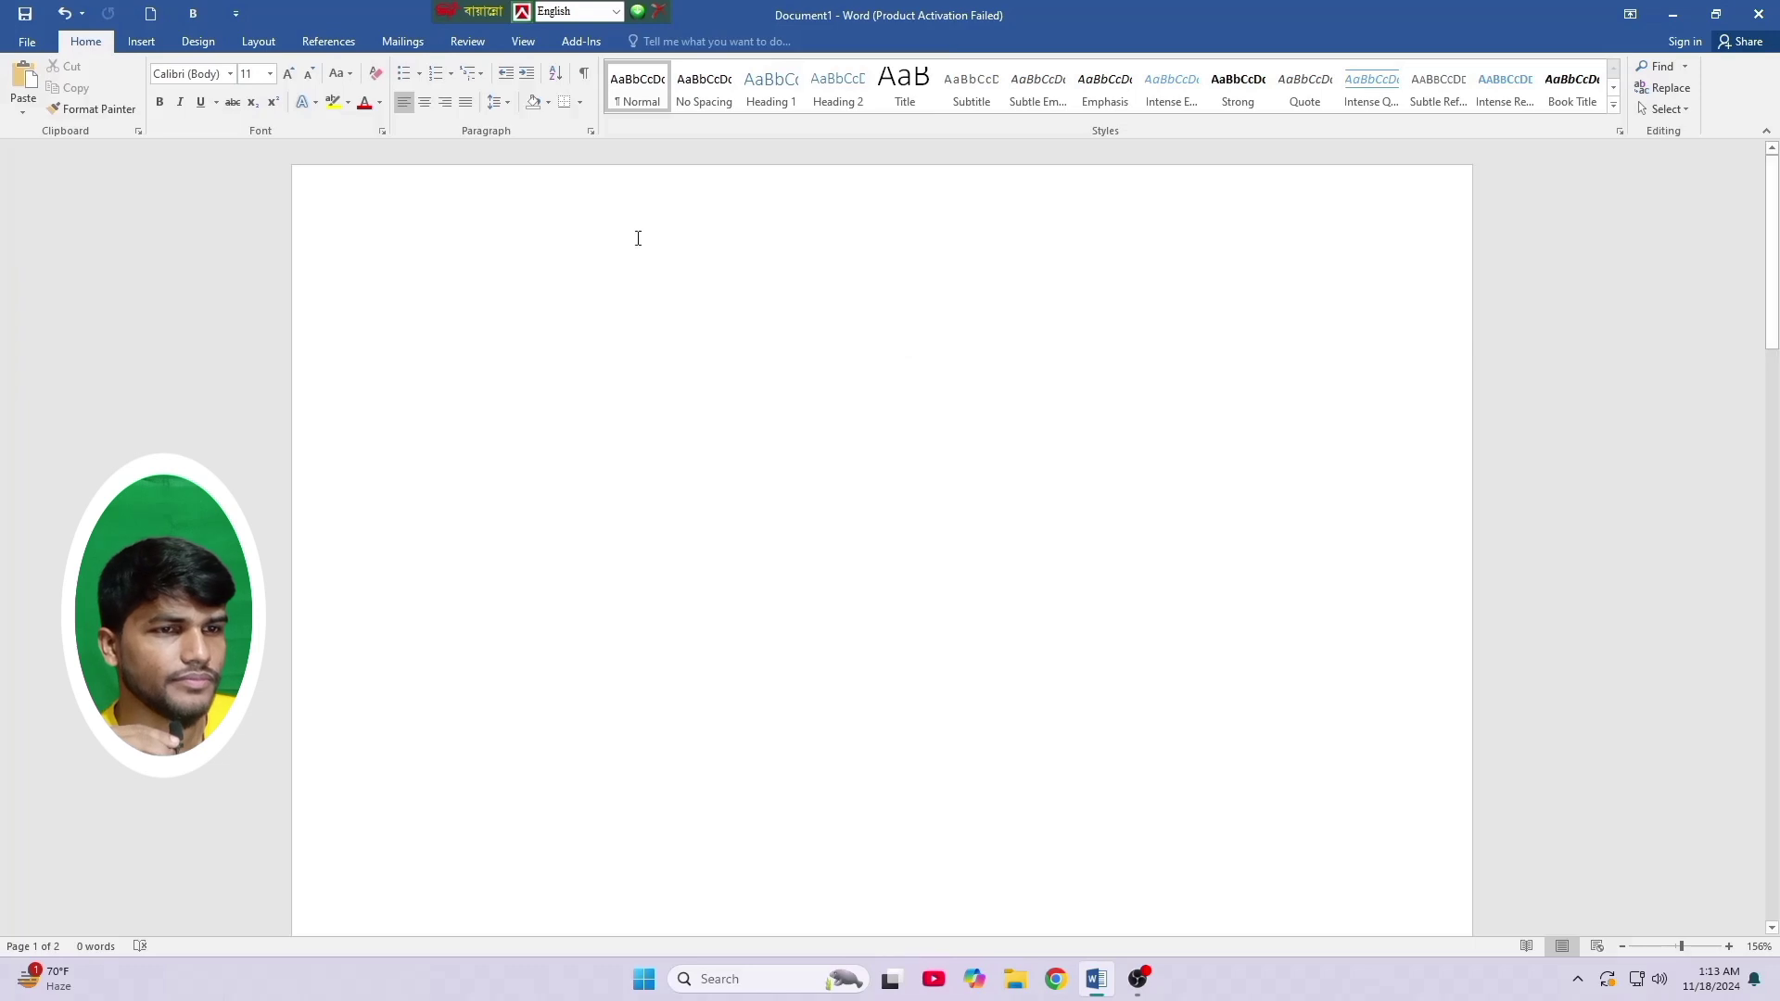
- Try to capture a screen clipping for the empty page
left_click(153, 44)
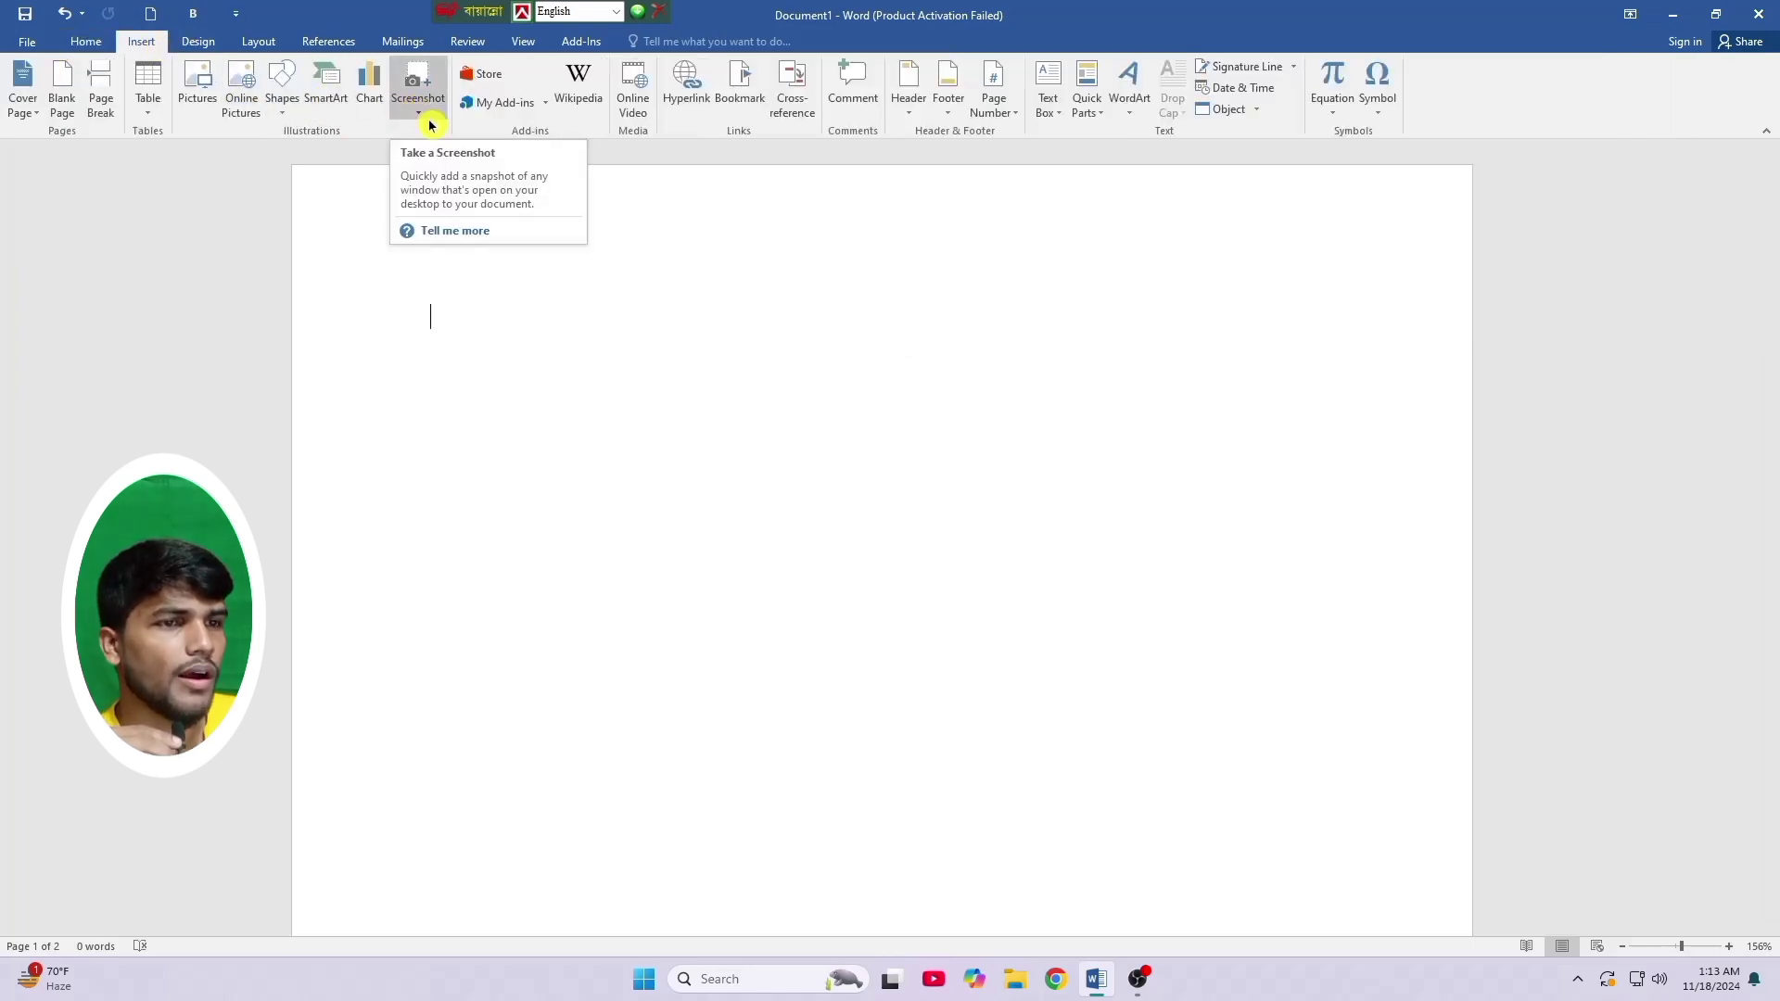
left_click(418, 91)
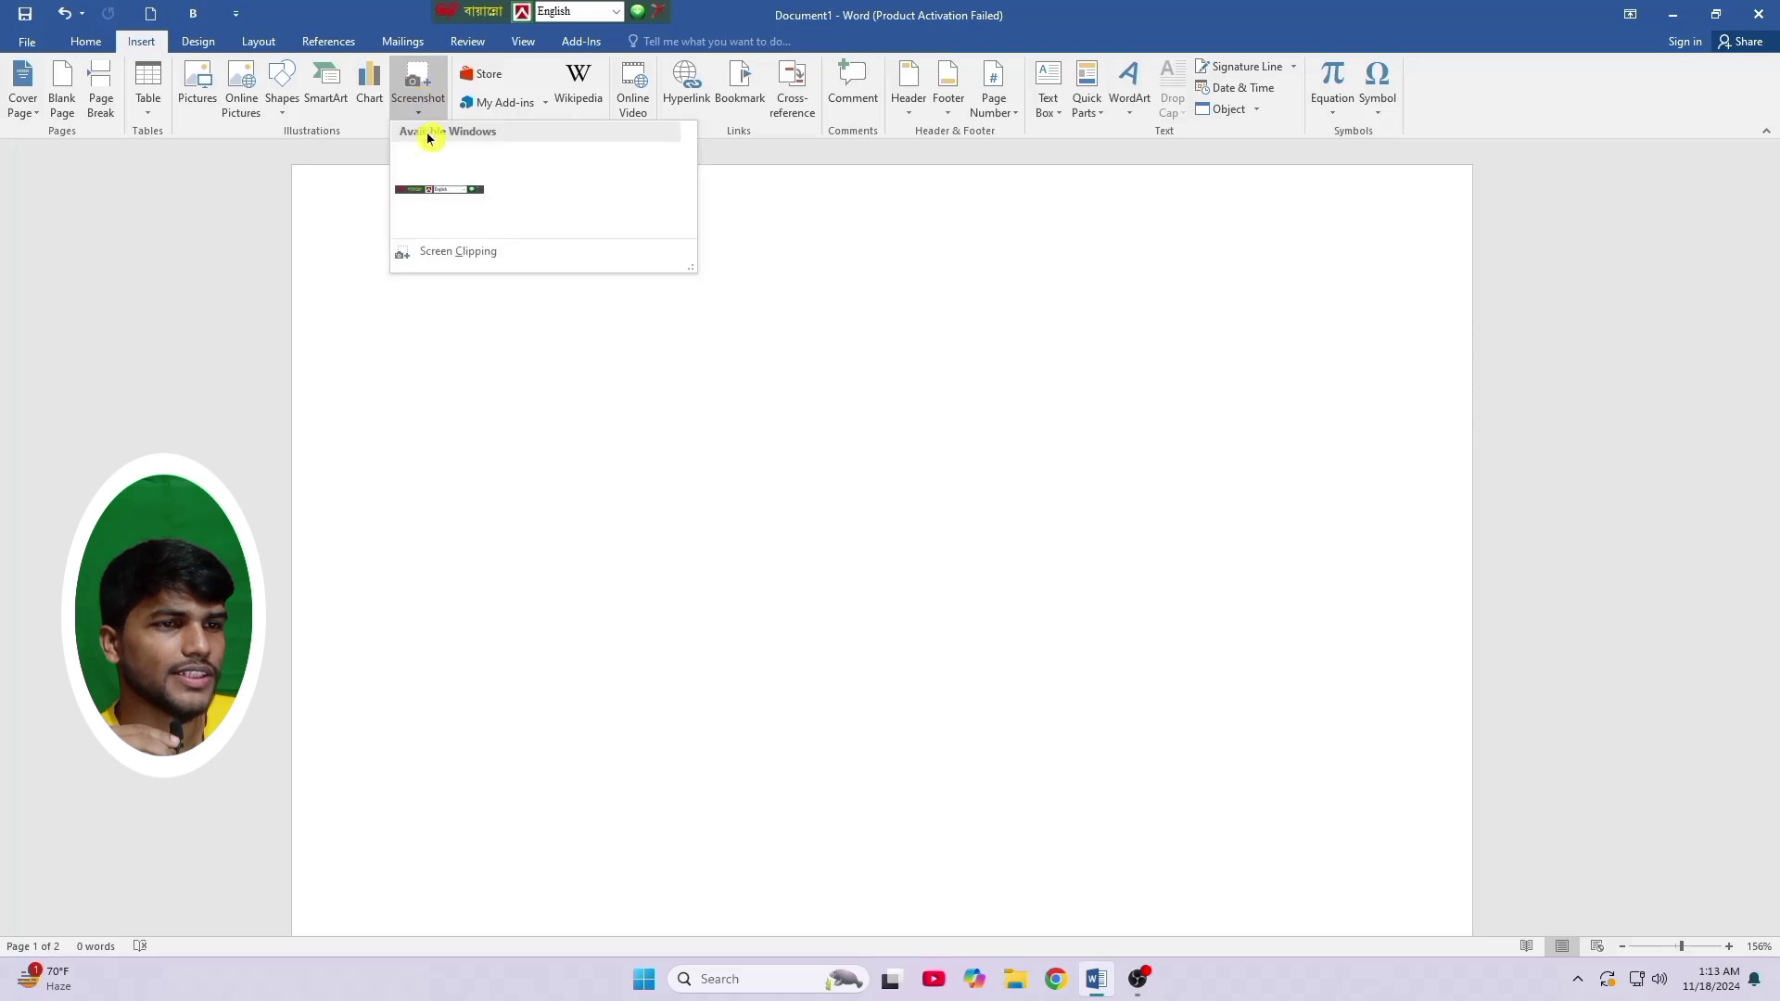
left_click(493, 251)
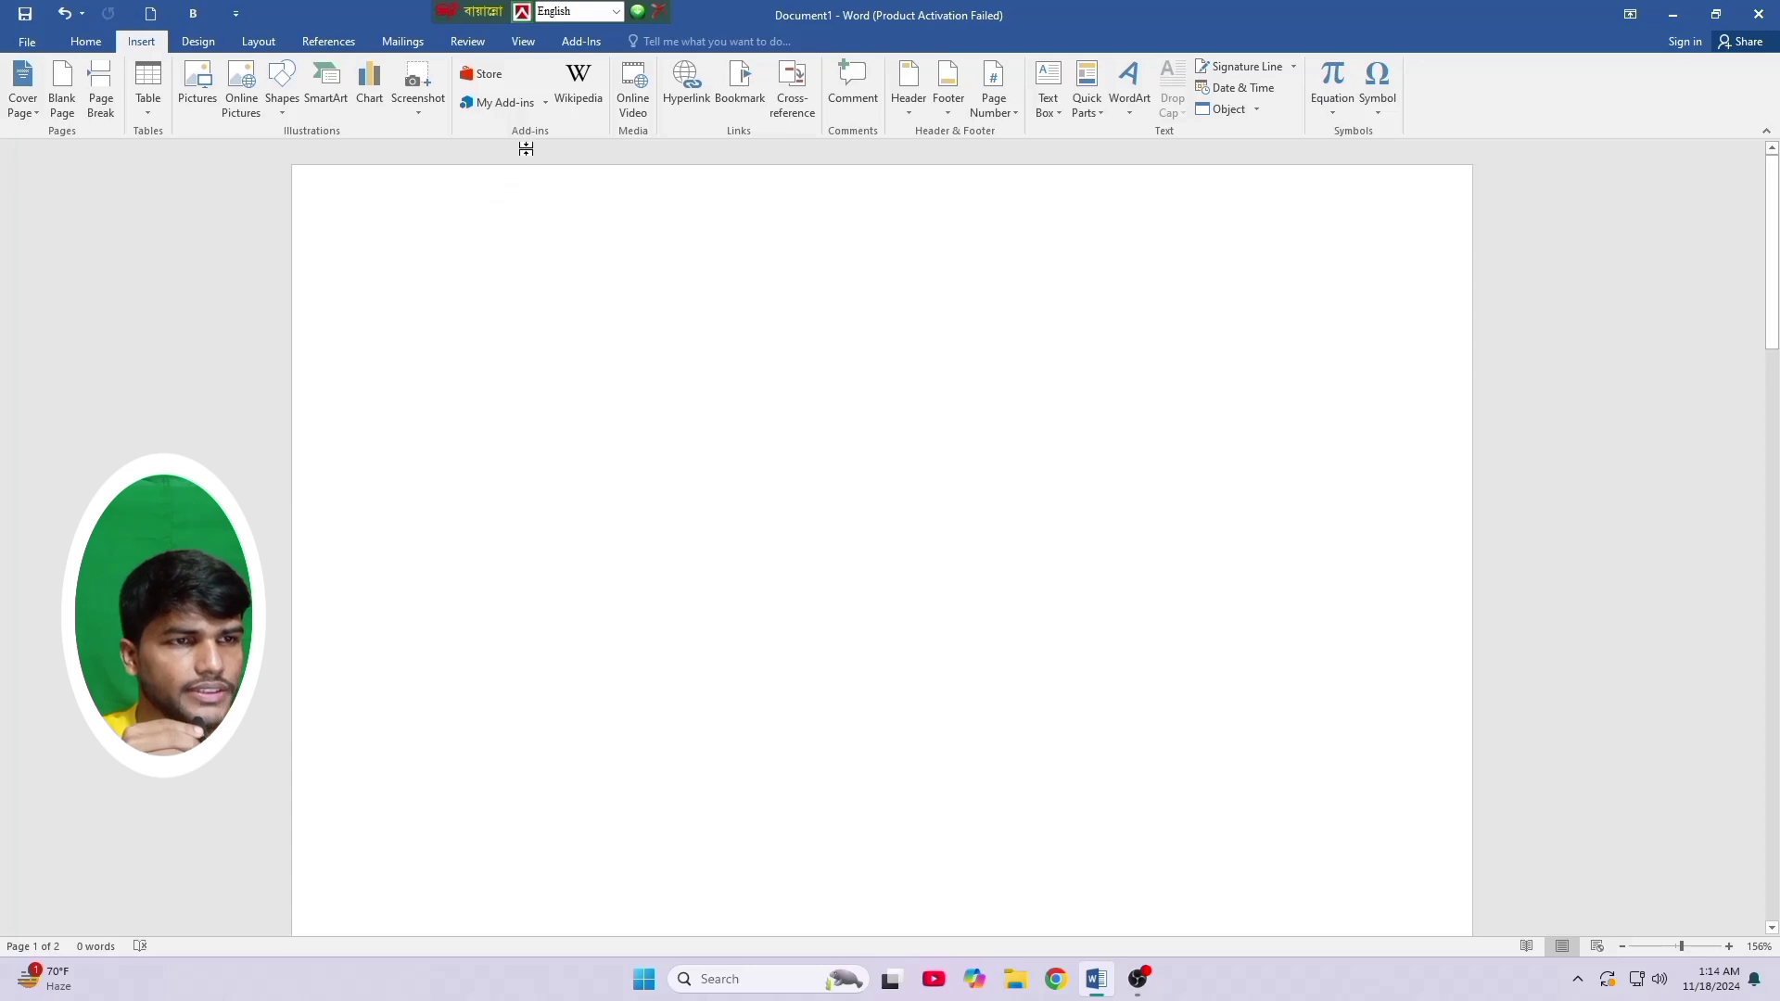
- Look at the Office Add-ins store, close it, and view the commands of the installed add-ins
left_click(498, 75)
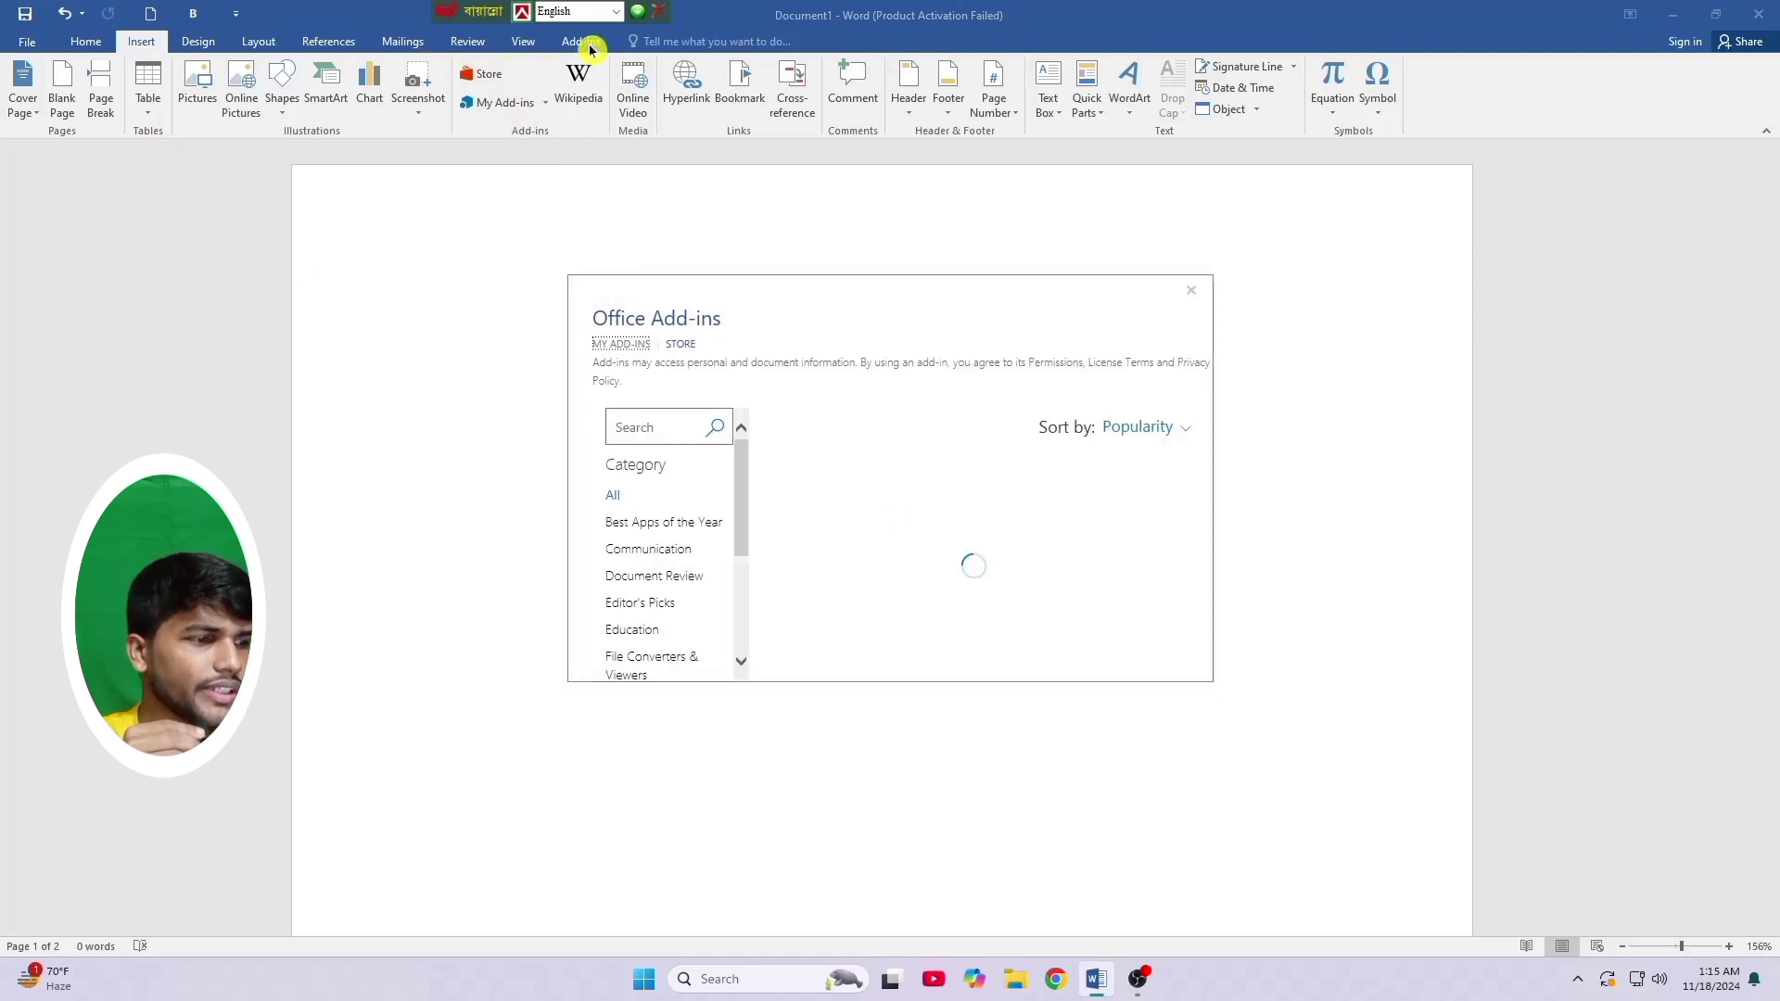
left_click(1192, 290)
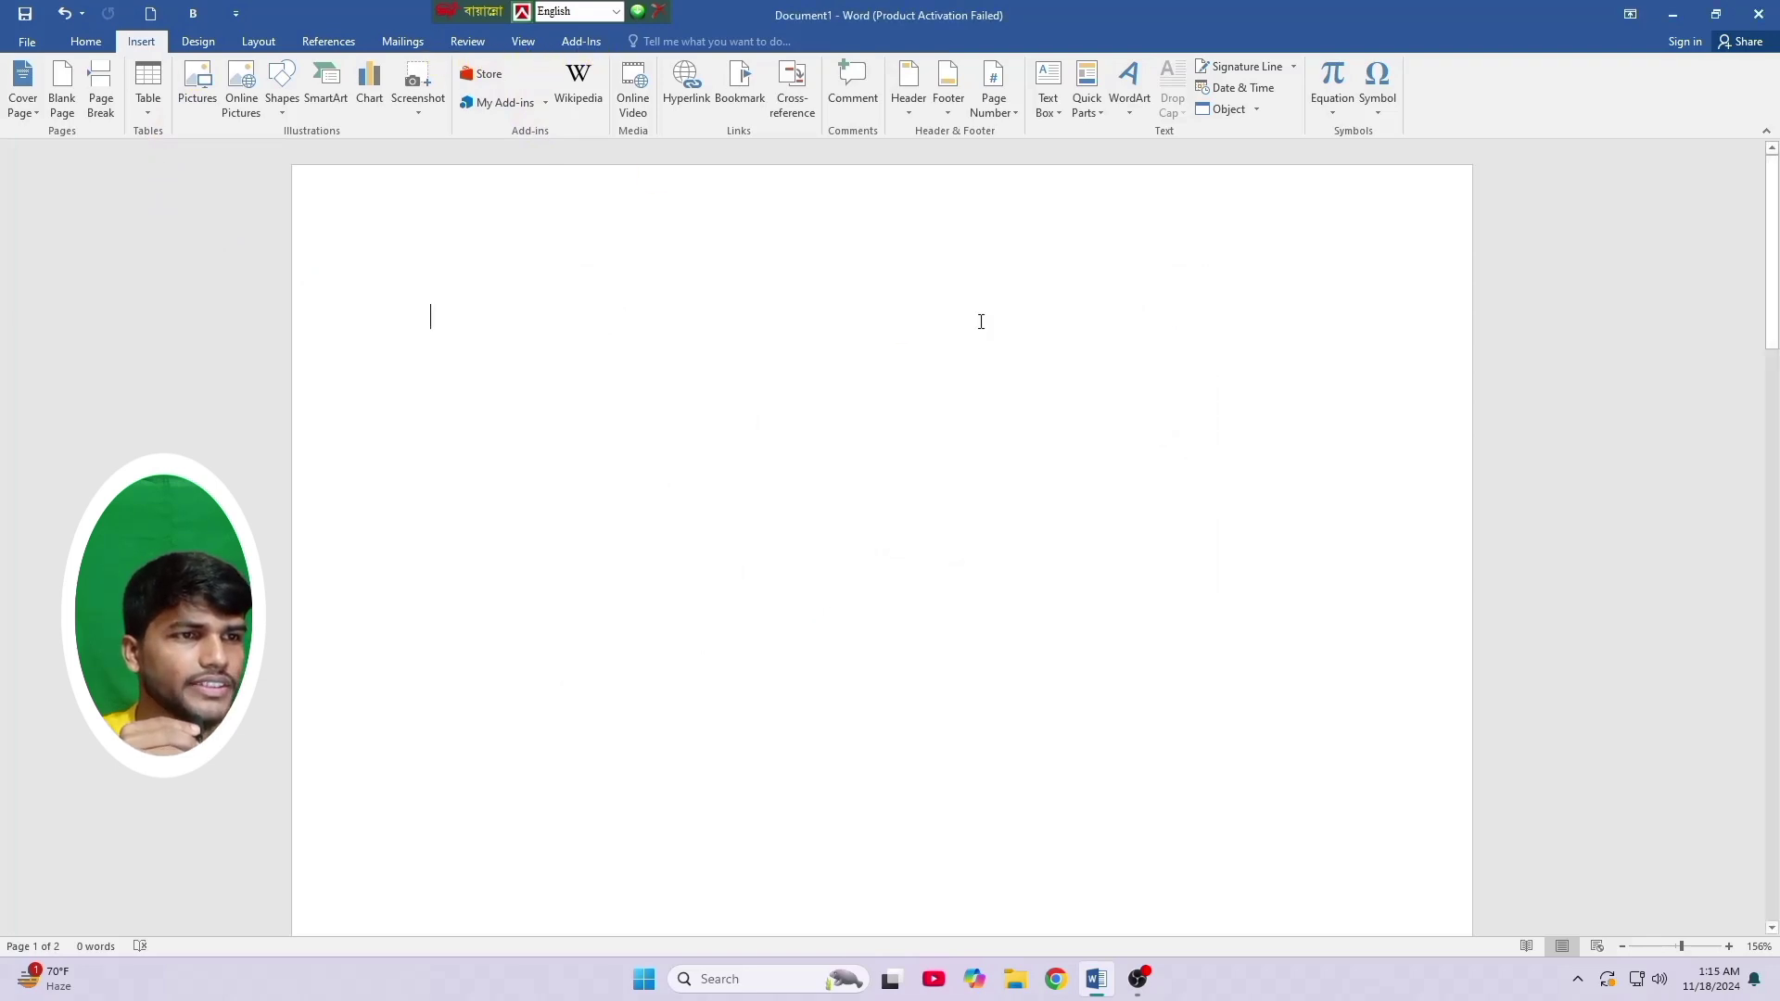
left_click(579, 43)
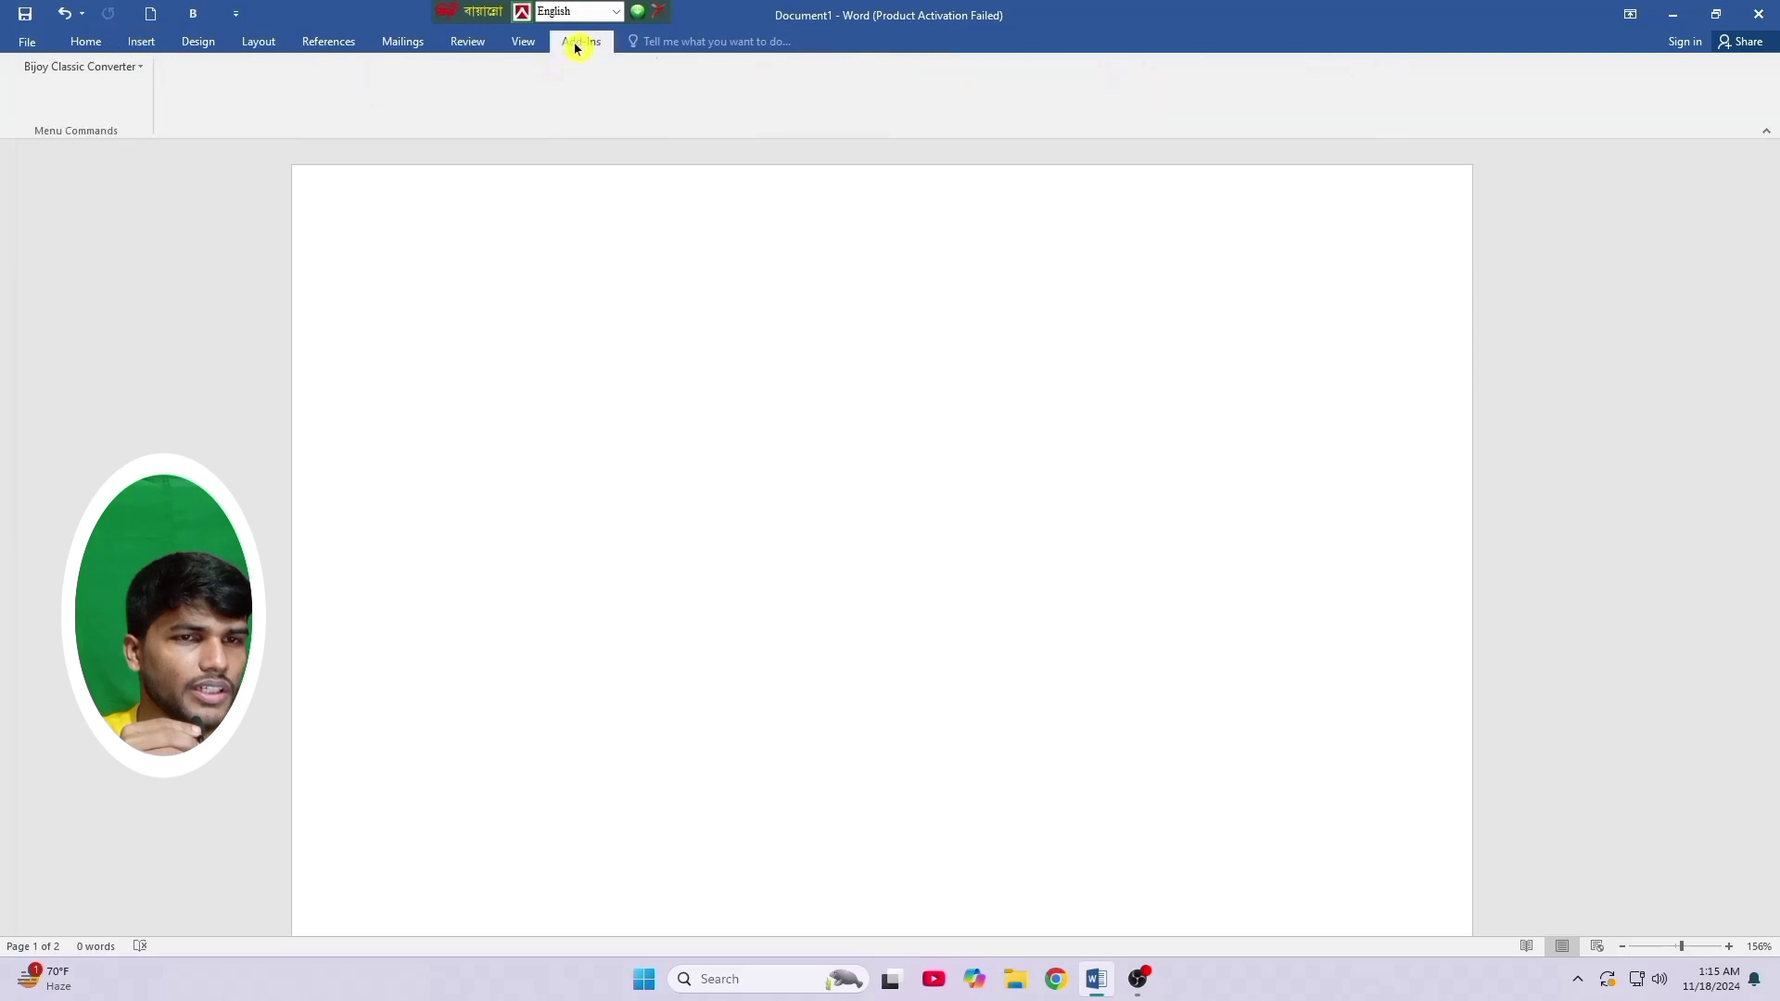
- Search YouTube for "sakib technology" as the source of an online video
left_click(136, 43)
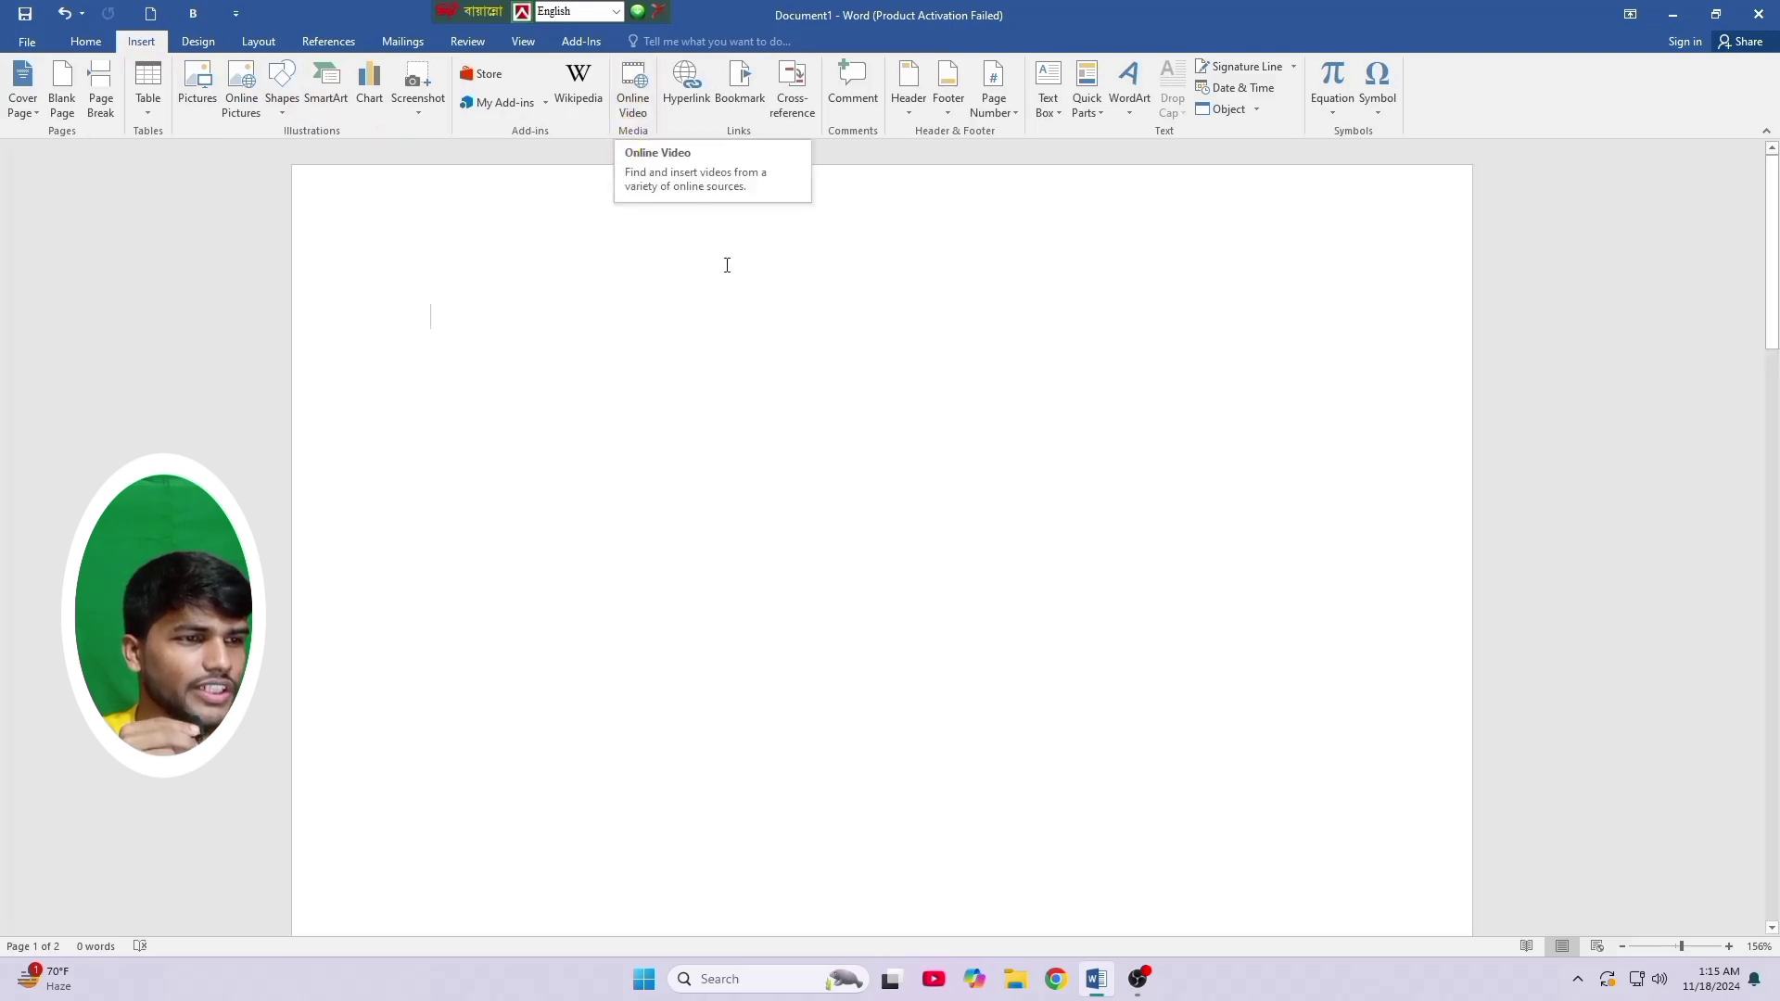
left_click(629, 92)
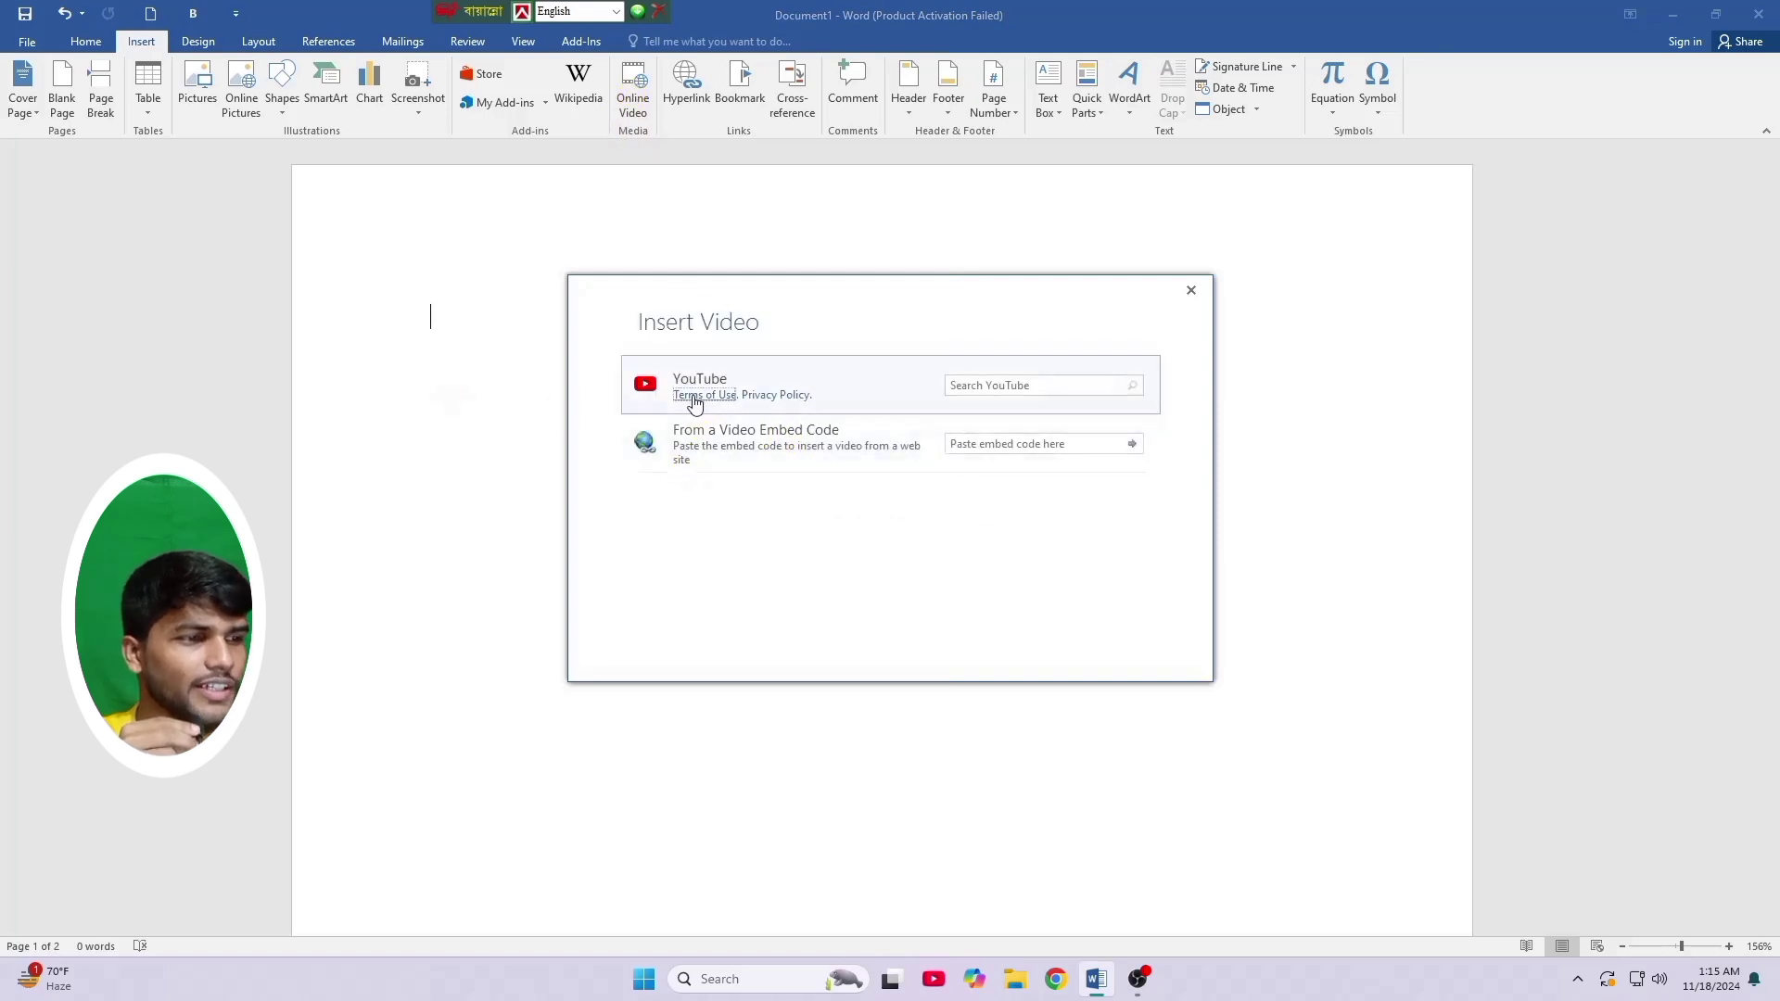
left_click(970, 388)
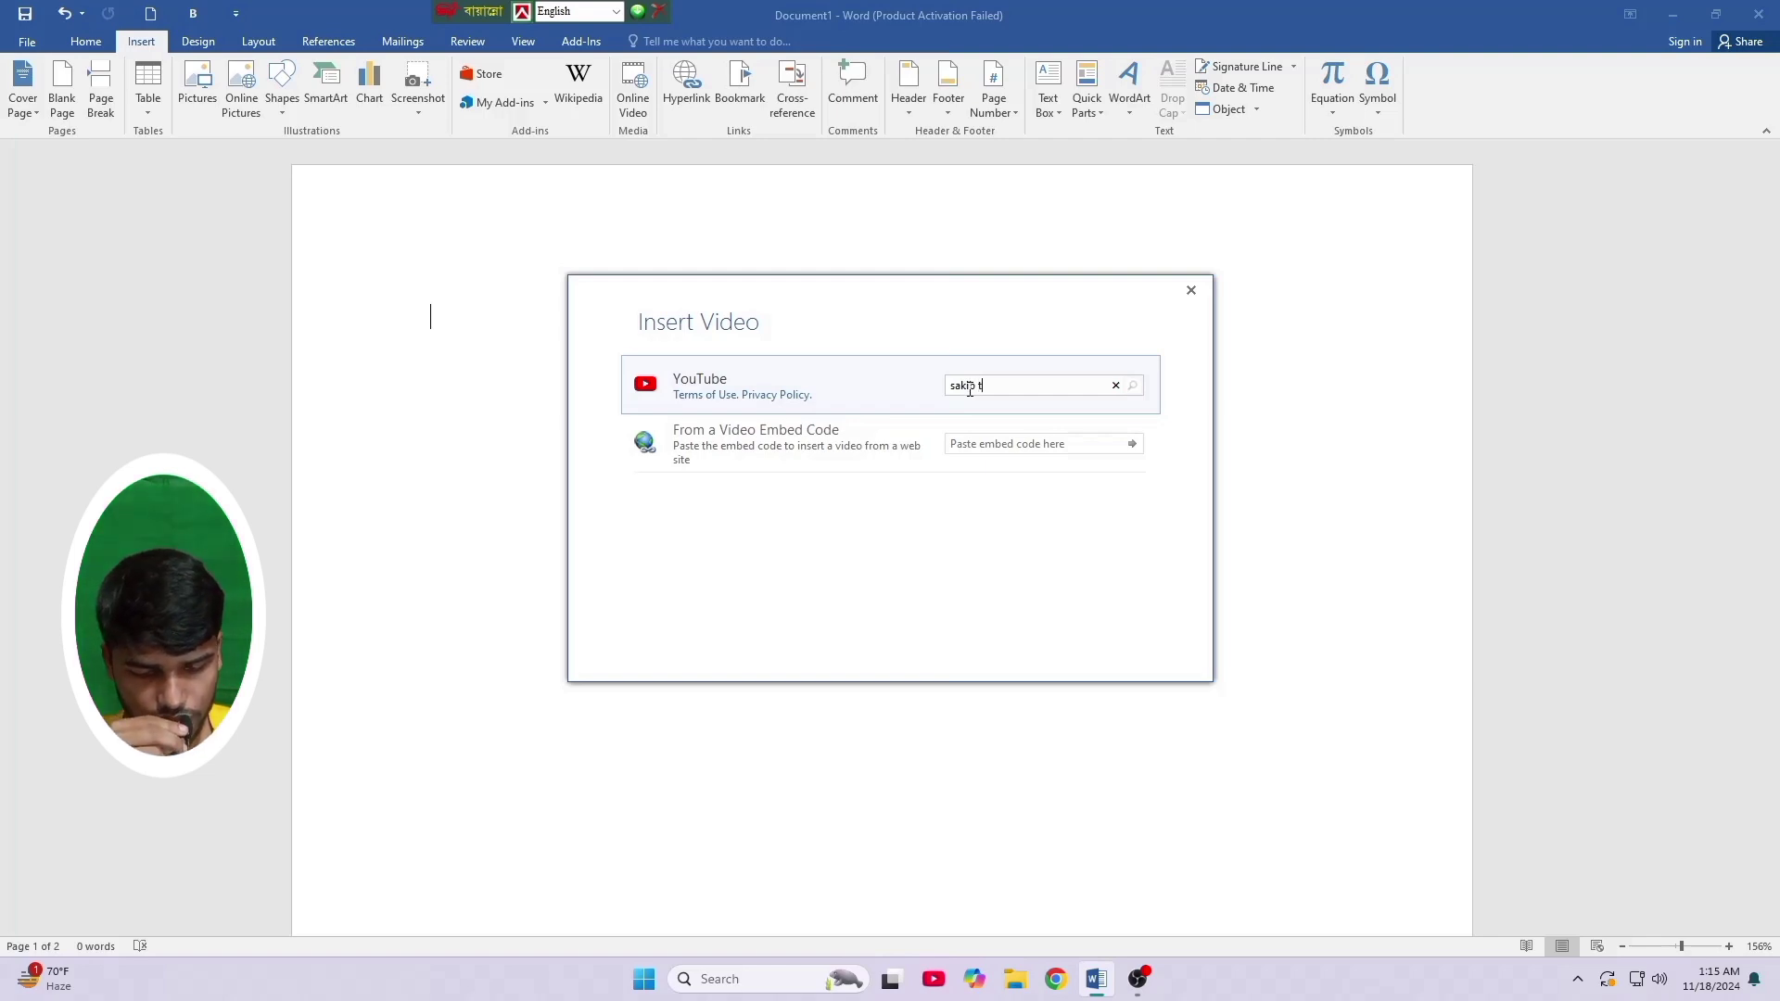
type("chm")
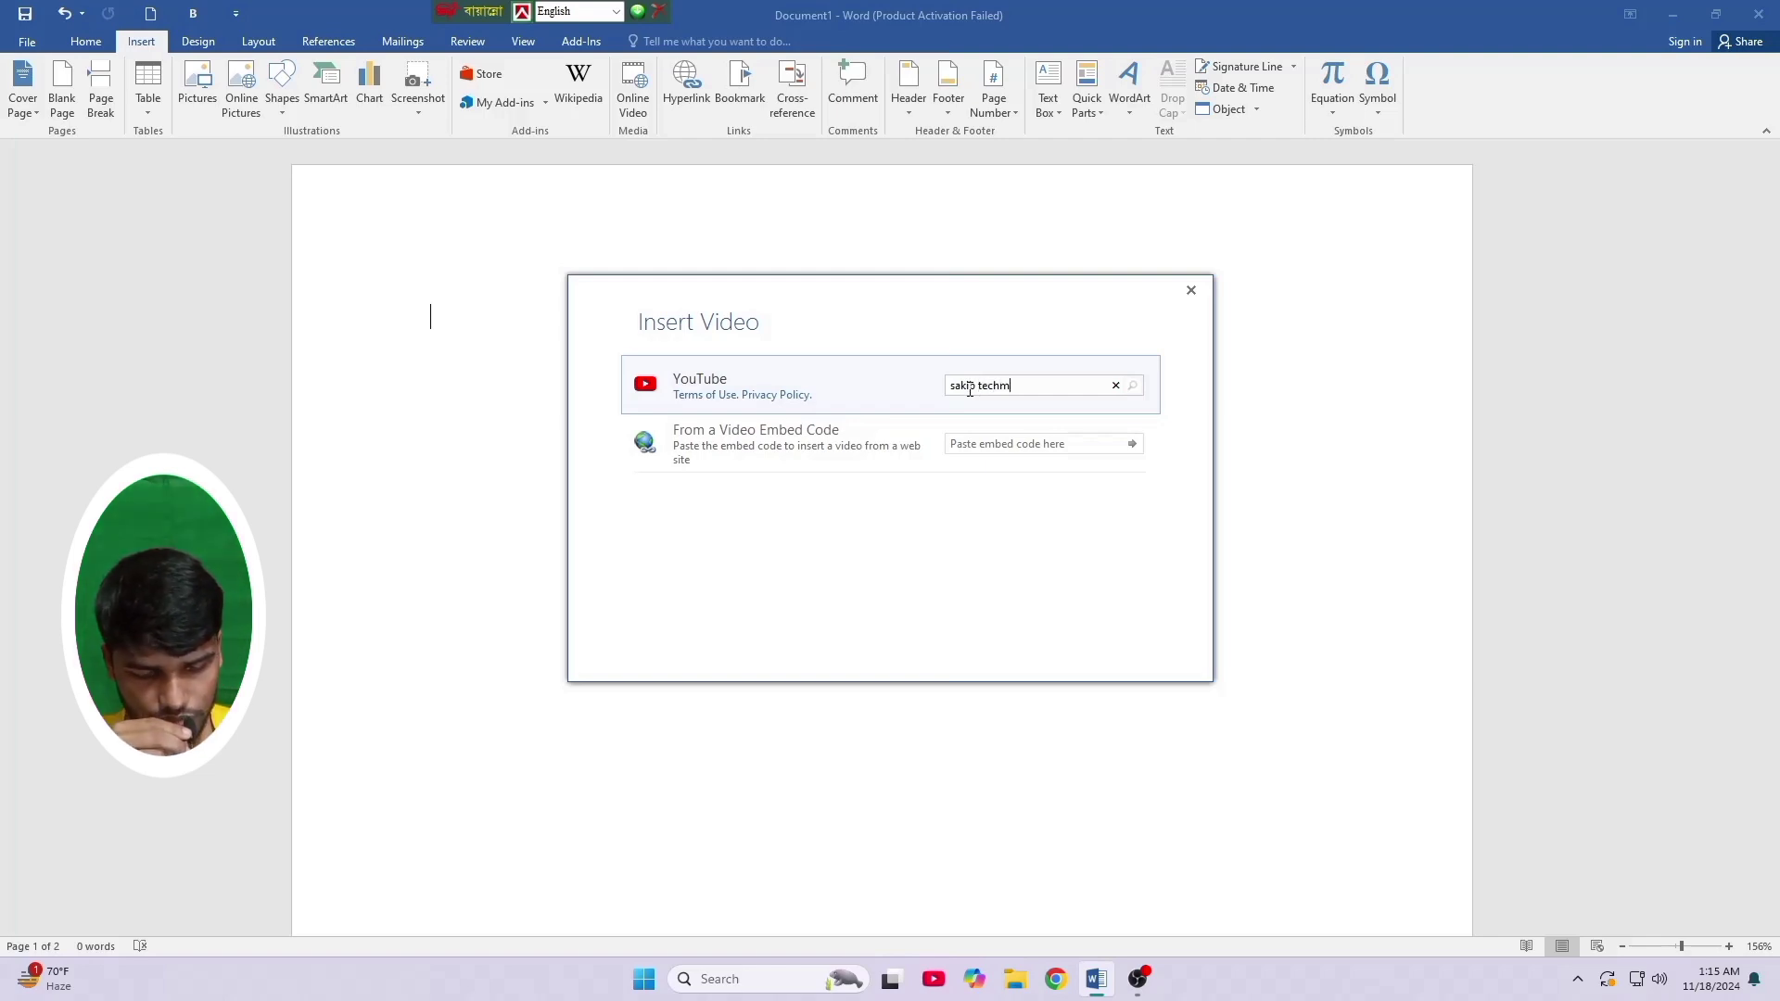
key("BackSpace")
type("nology")
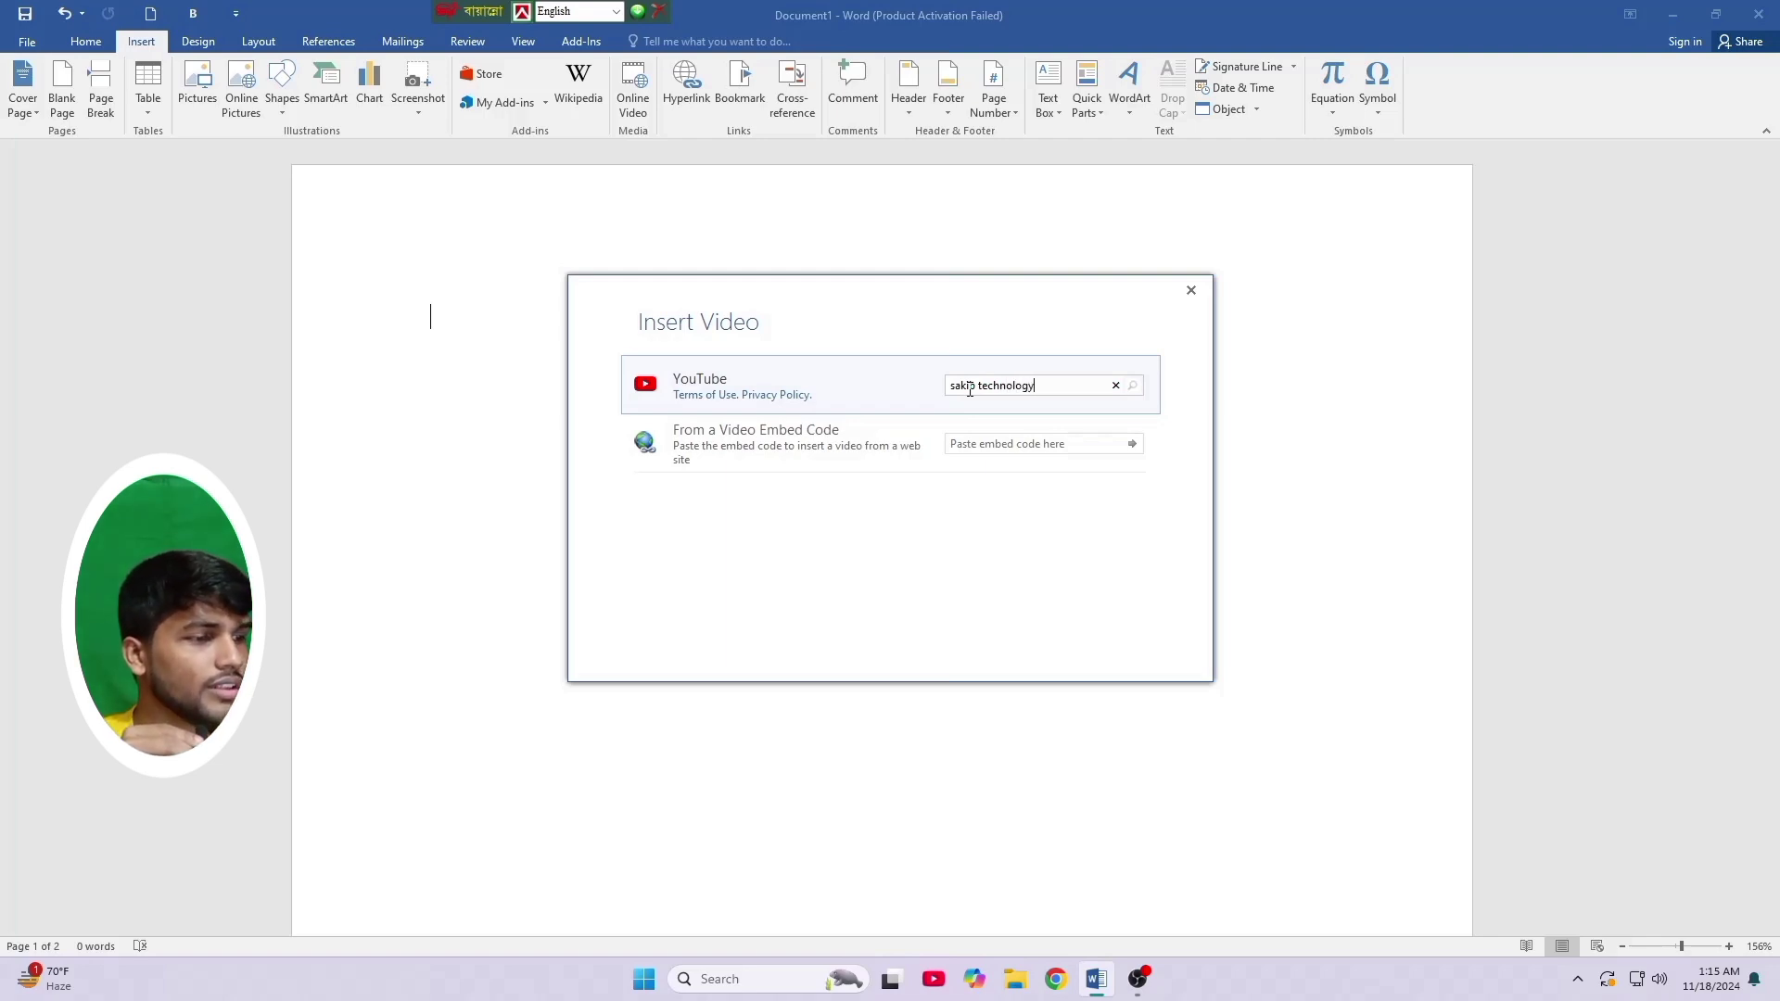
left_click(1133, 385)
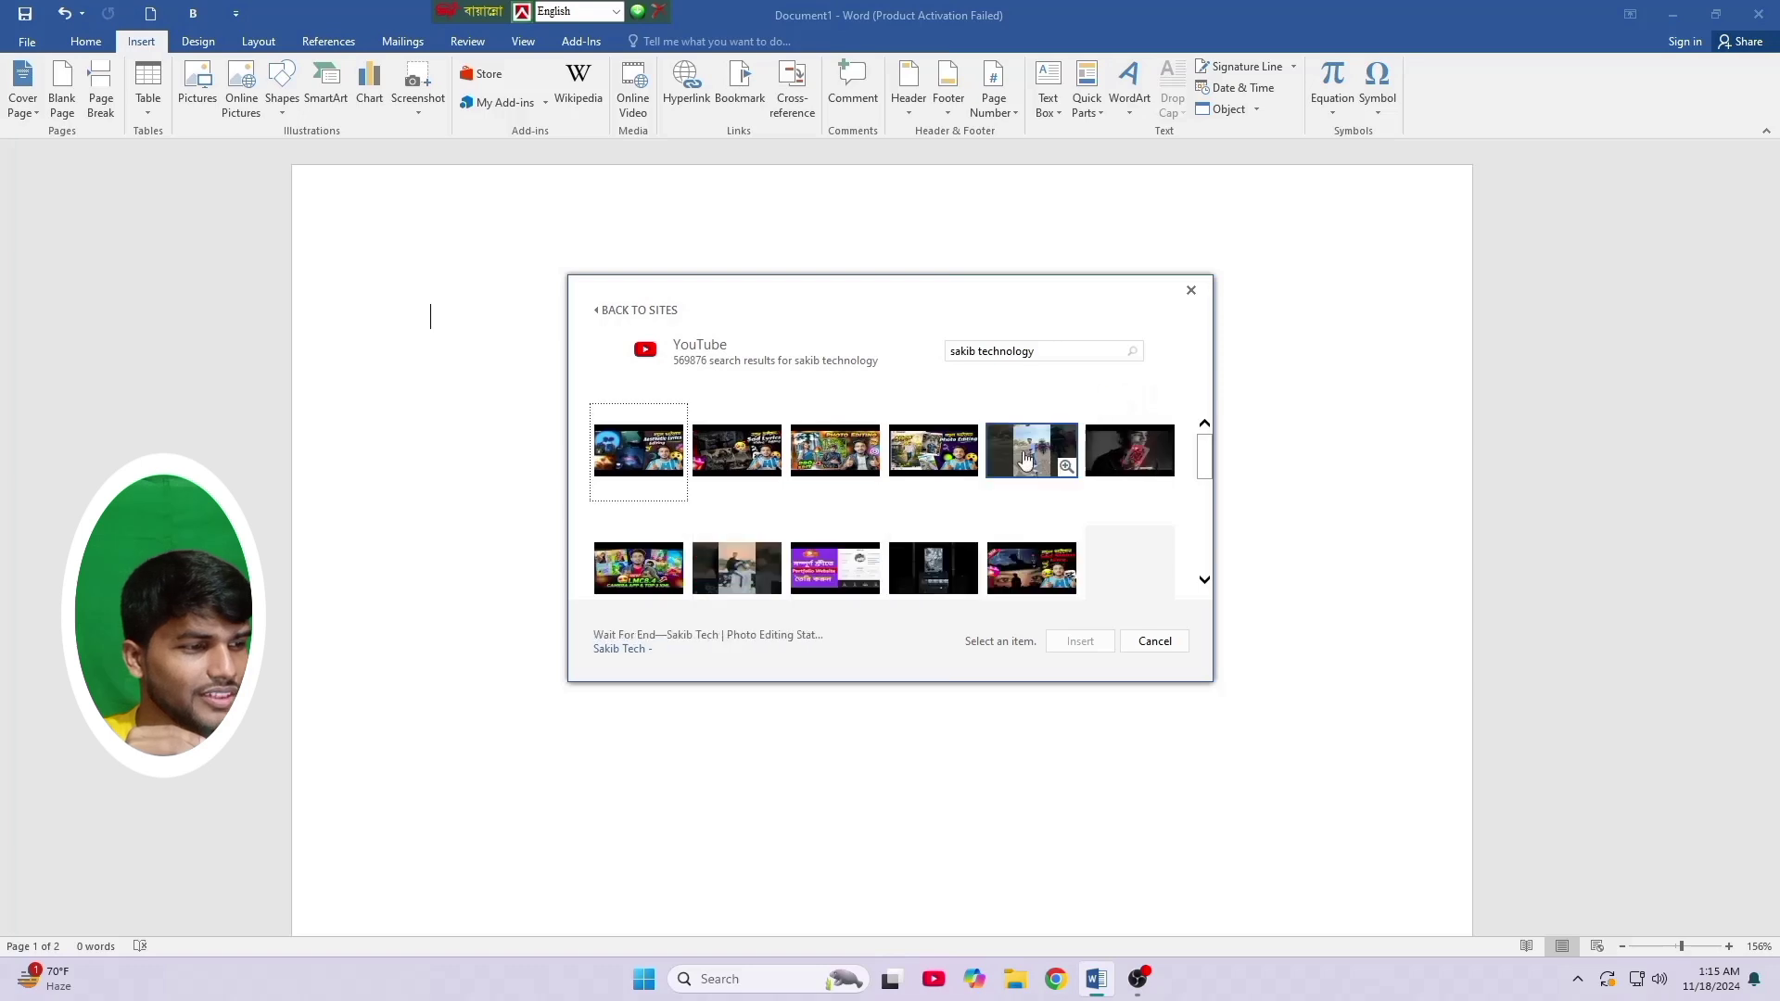
- Browse the video results and insert the "New Trending Couple Photo To Hug Video" clip on the page
scroll(821, 549, "down", 1)
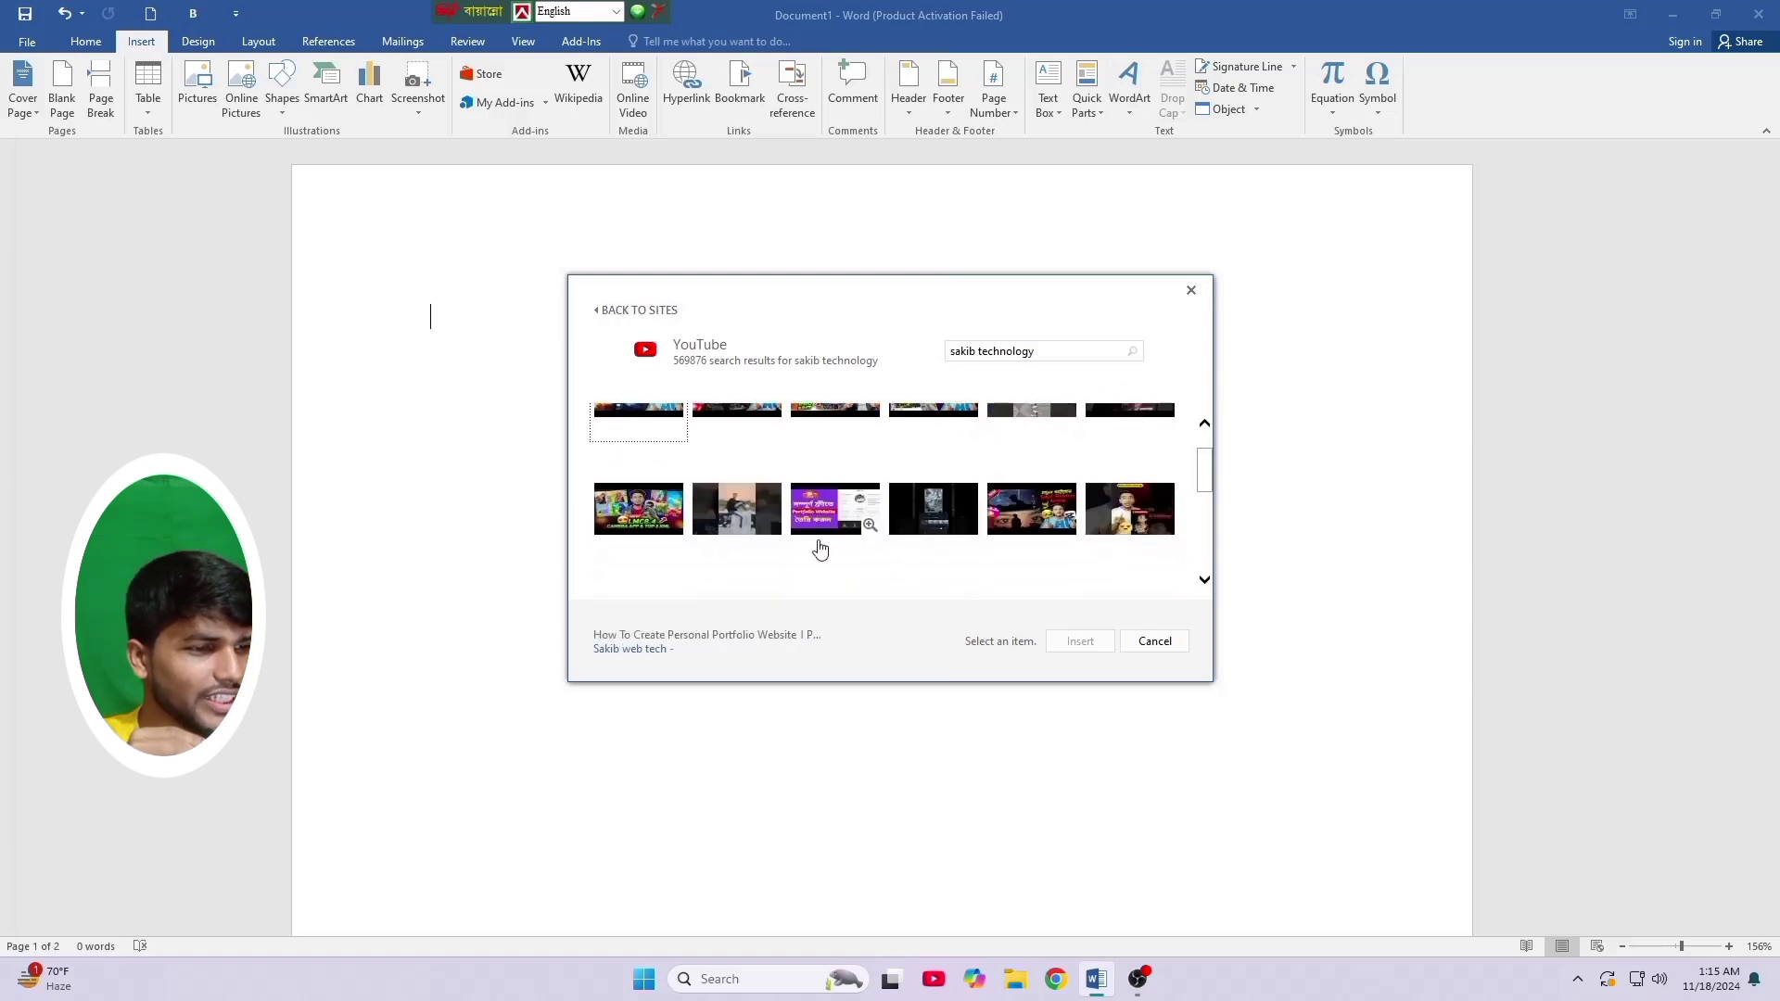
scroll(748, 544, "down", 6)
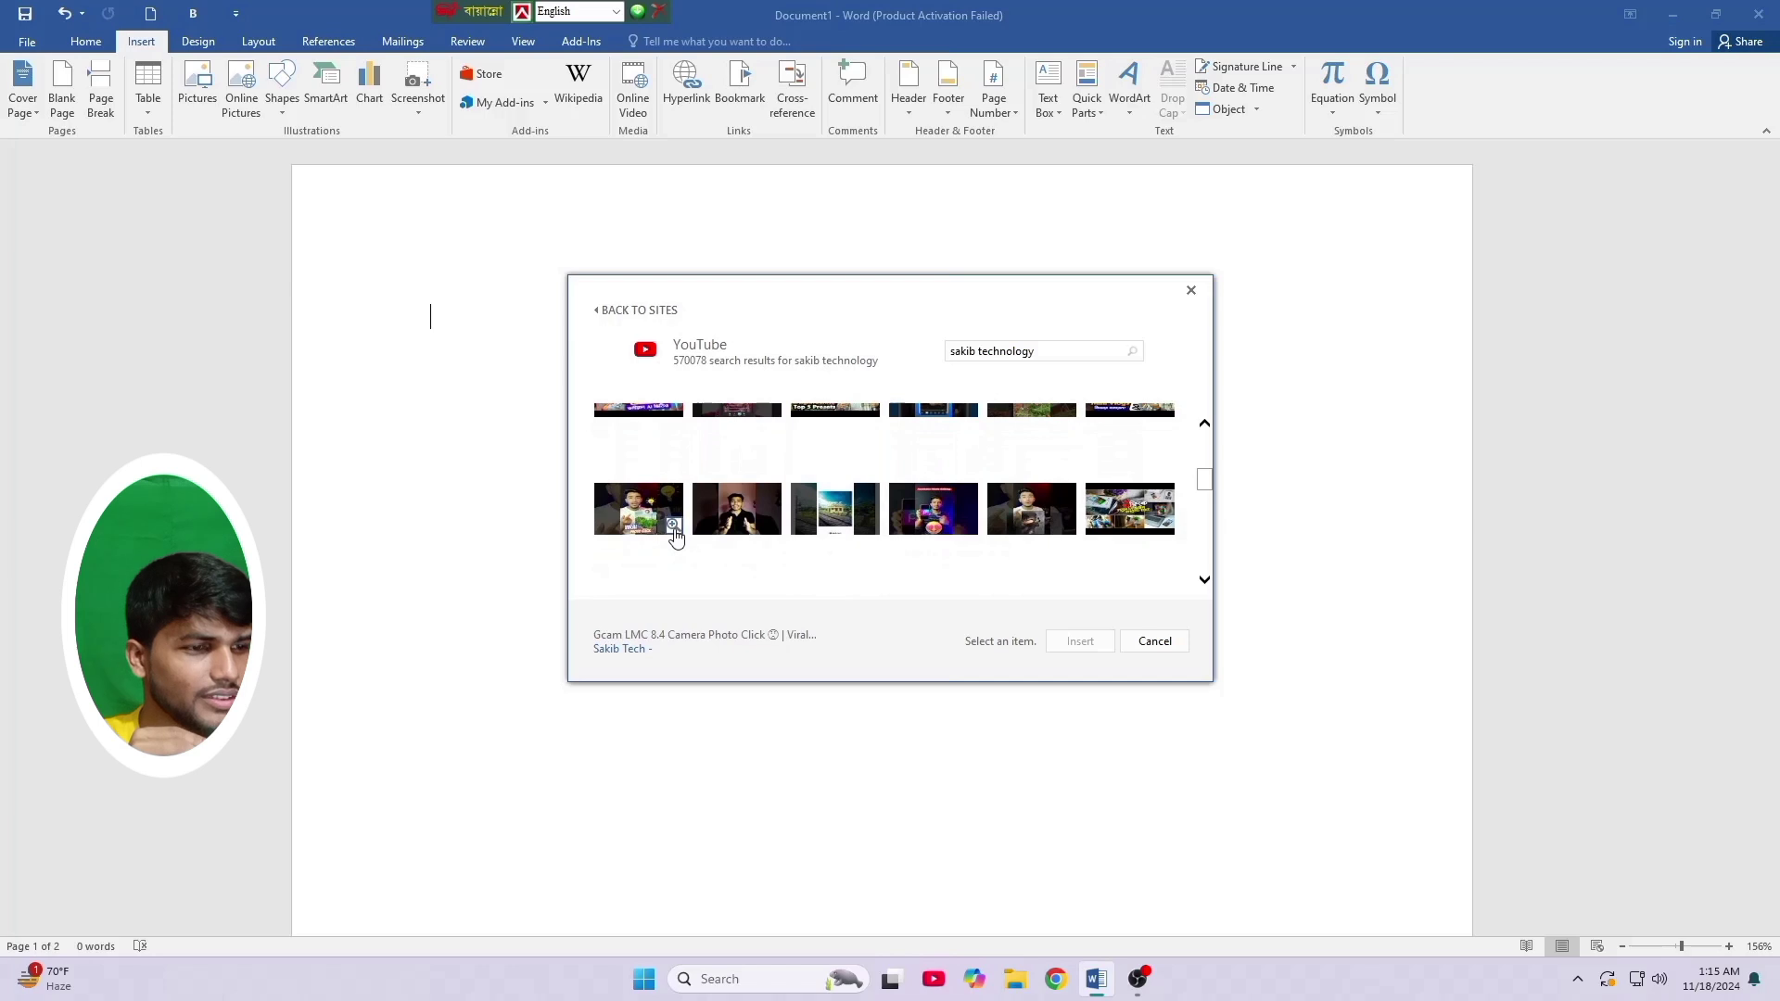
scroll(650, 506, "up", 2)
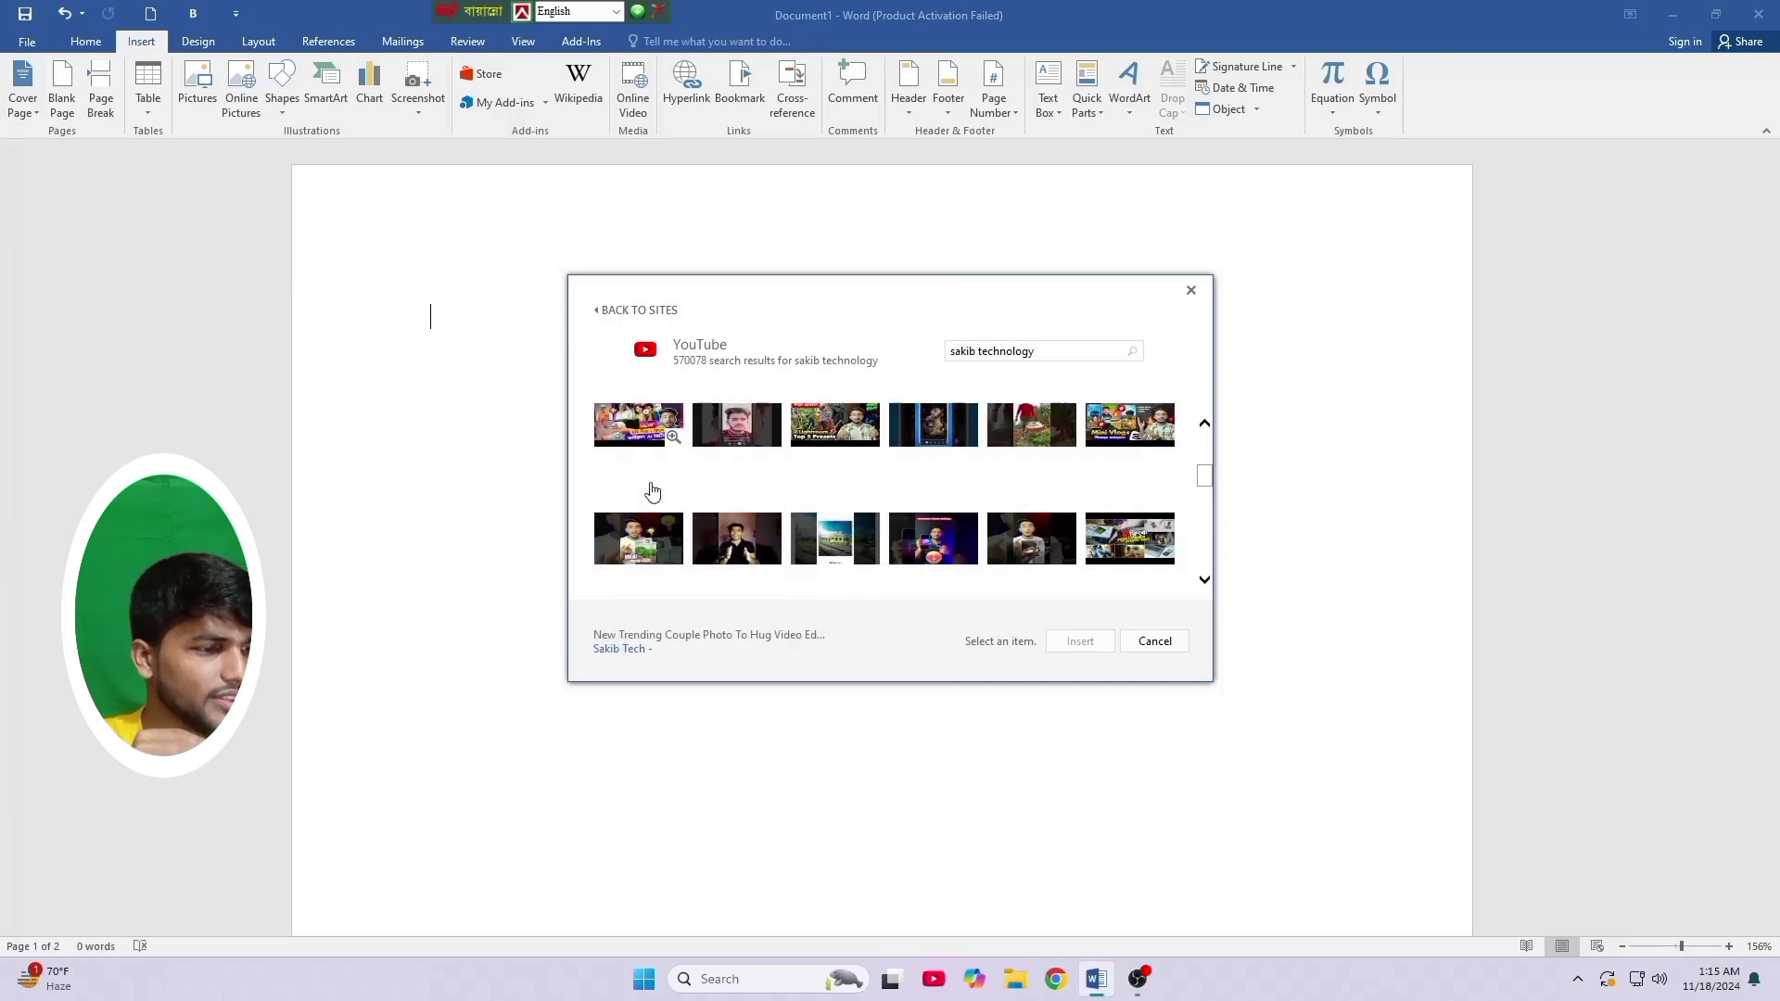
left_click(640, 454)
left_click(1080, 641)
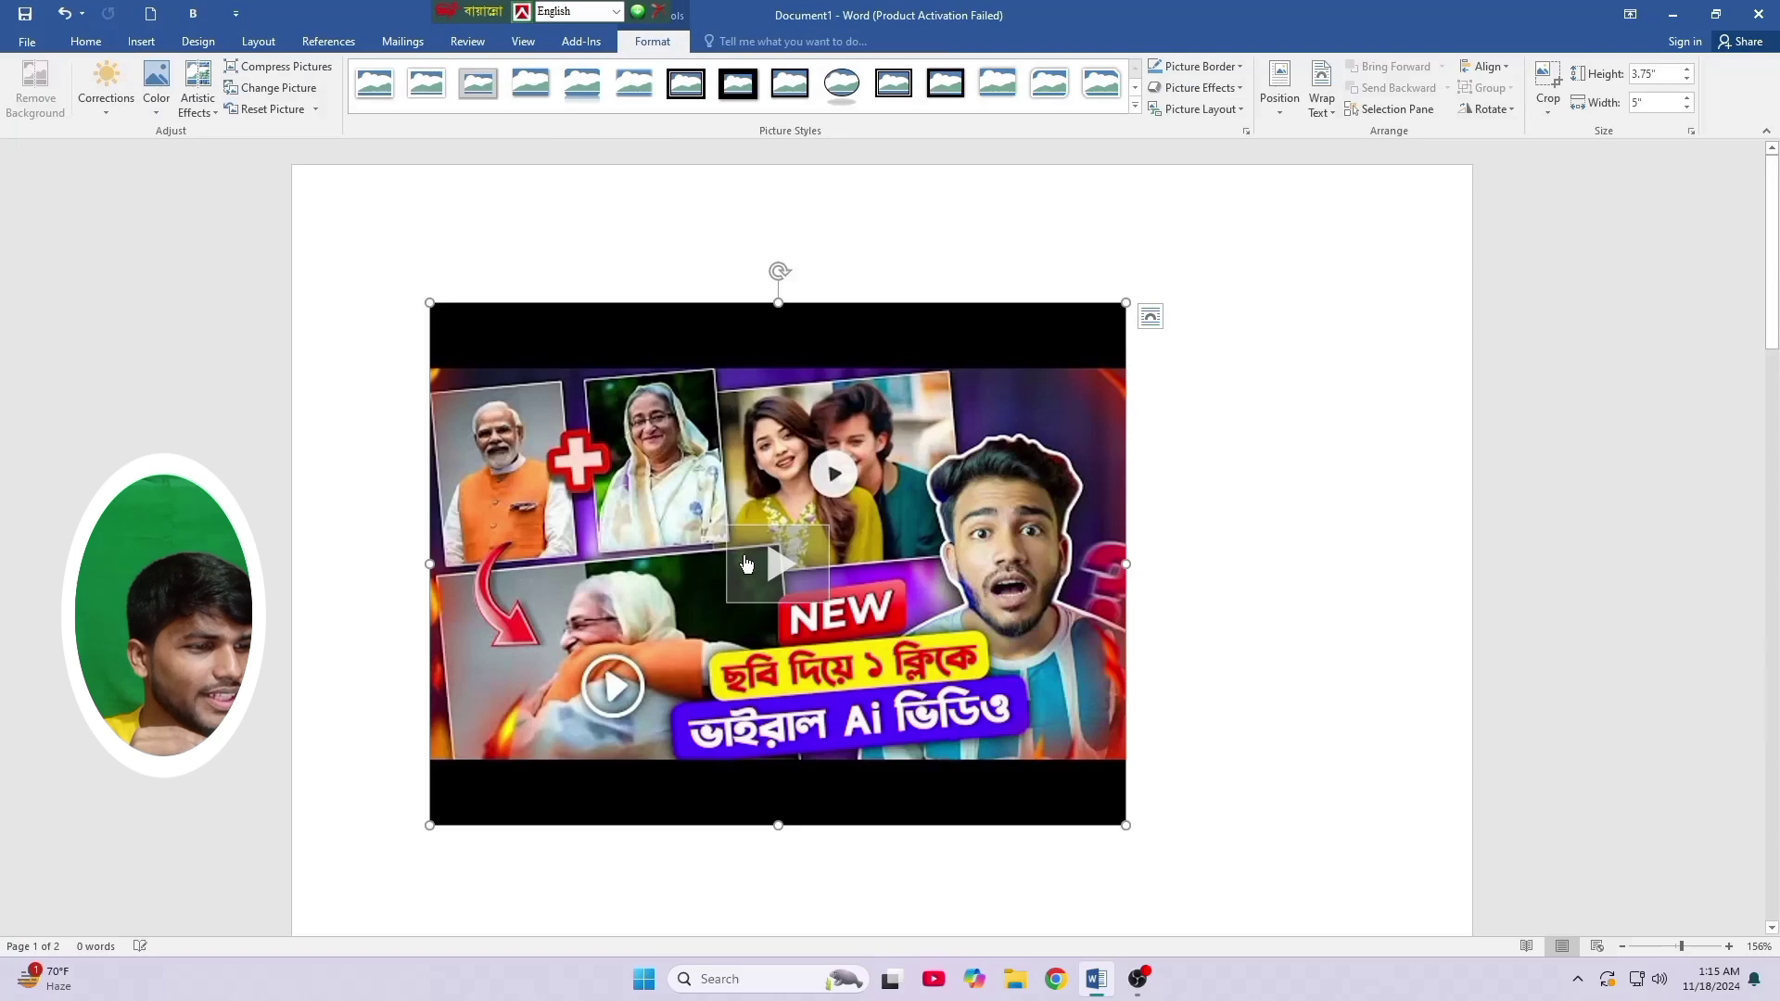
- Review the embedded video on the page and delete it
scroll(757, 604, "down", 2)
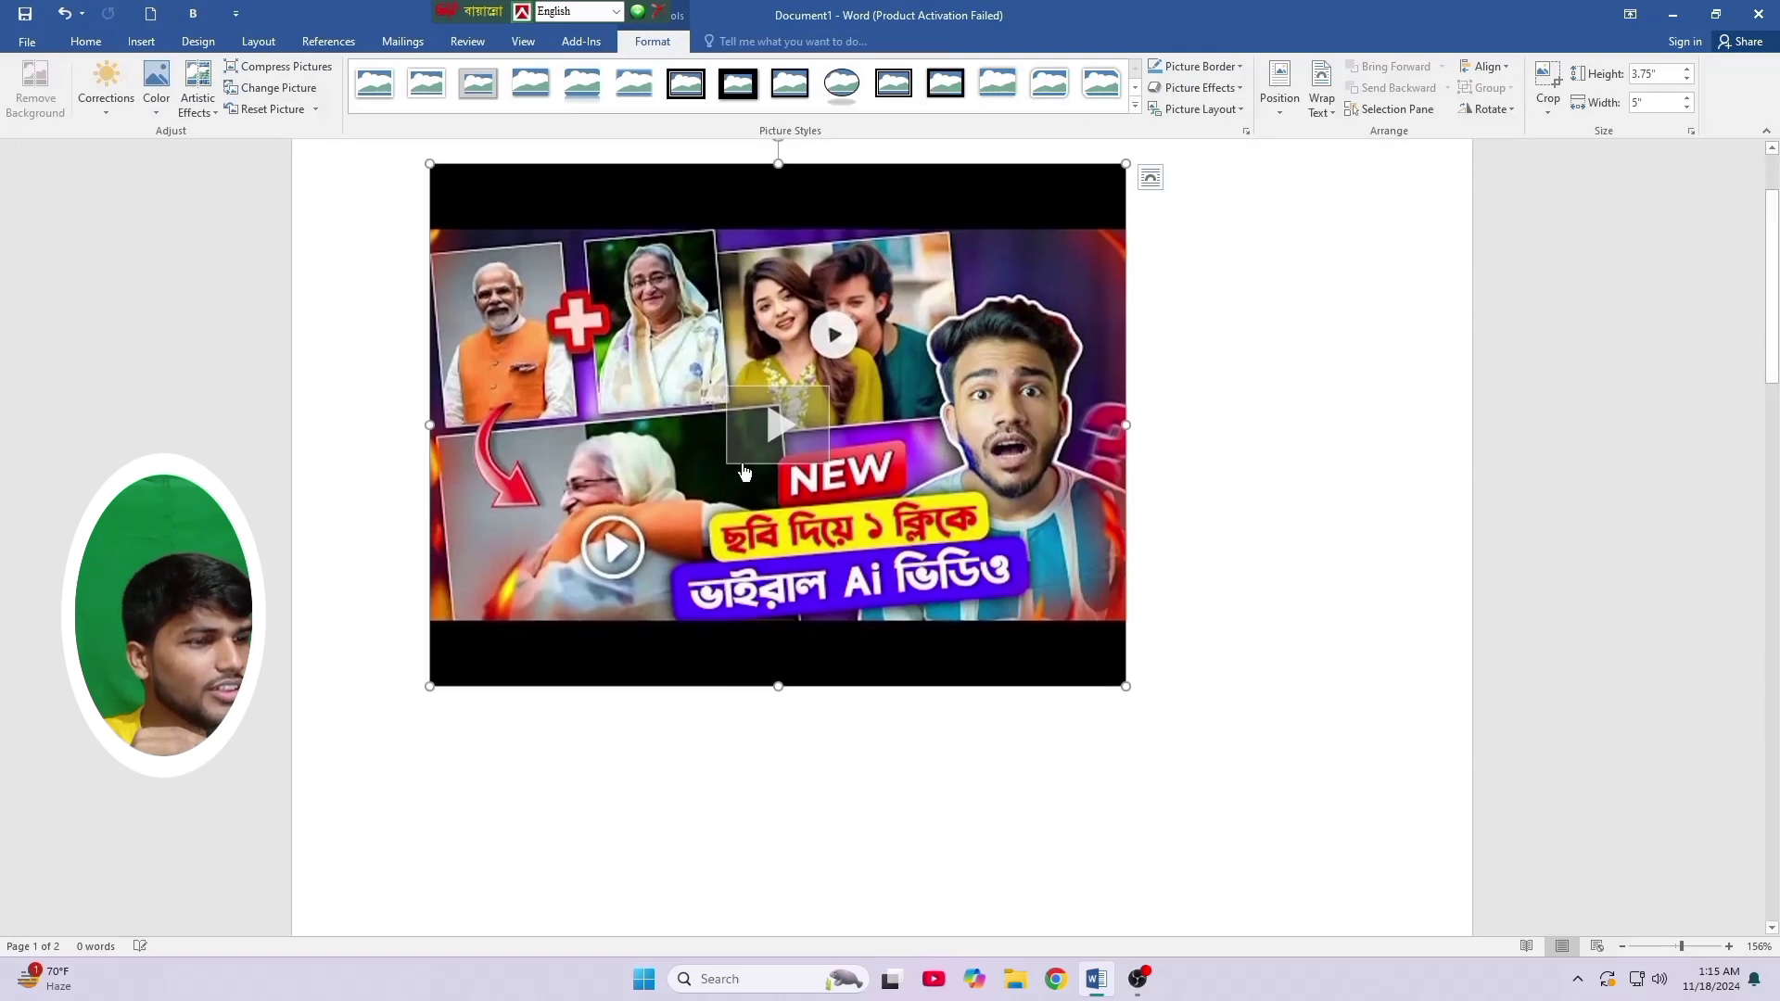
scroll(766, 515, "up", 2)
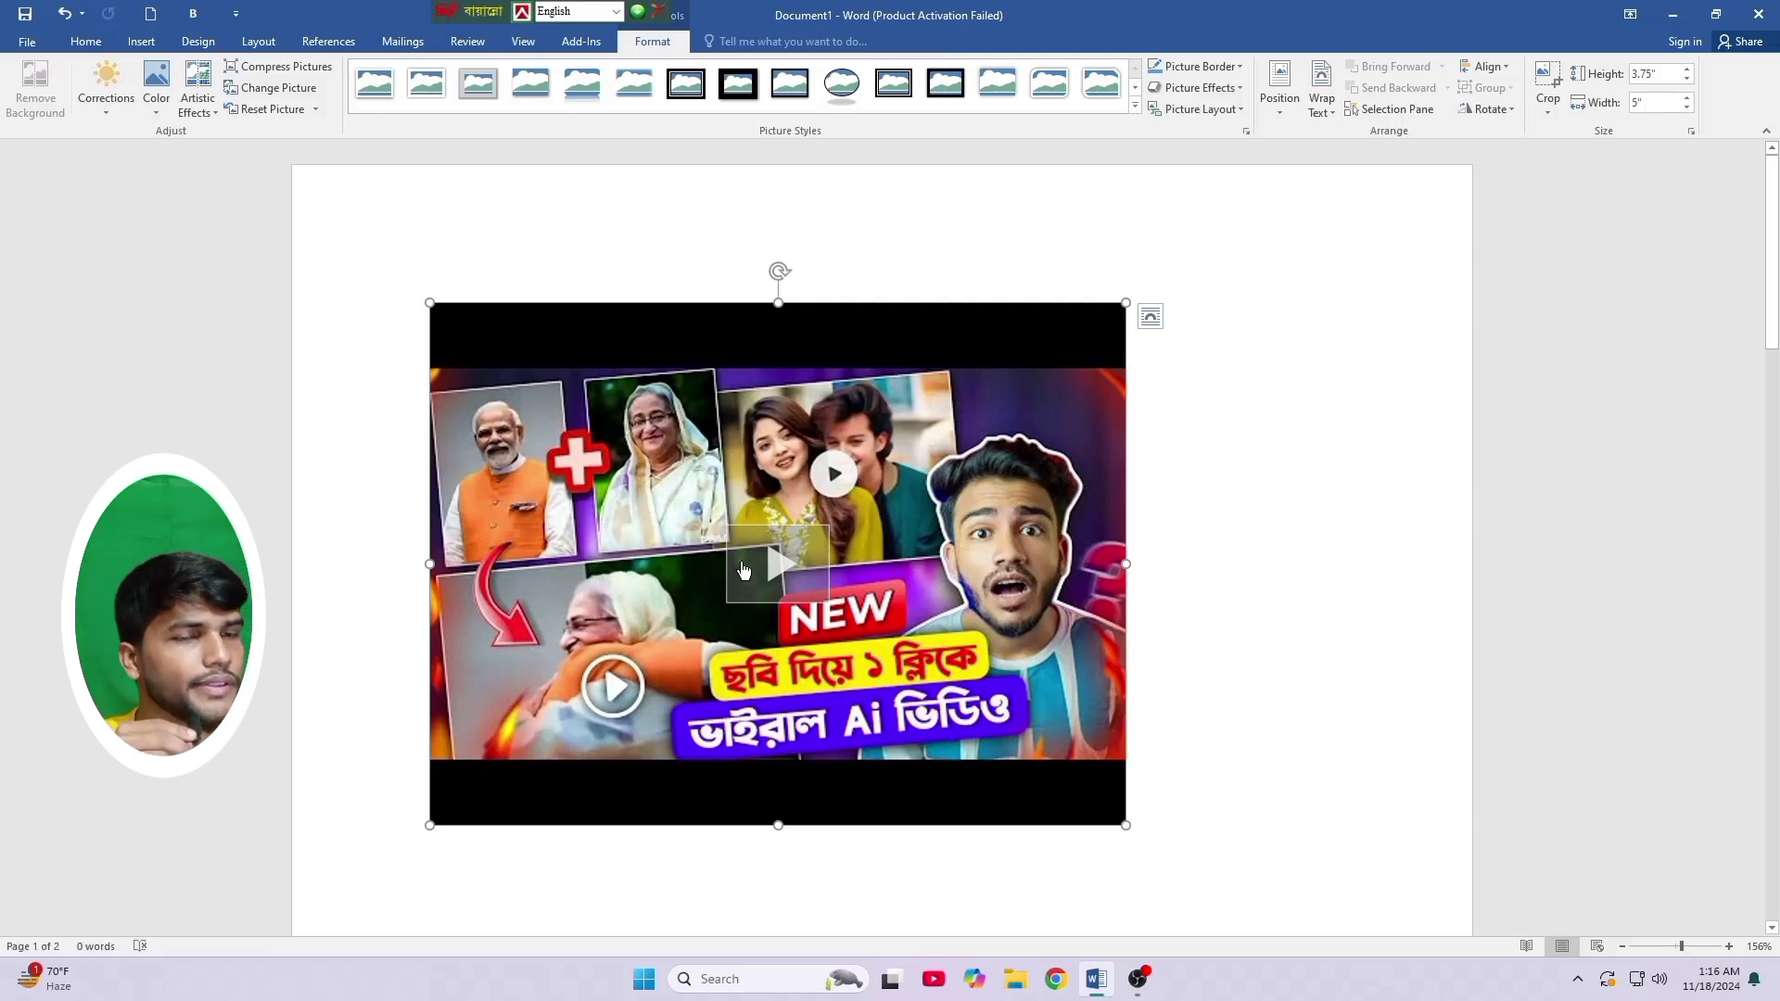
key("Delete")
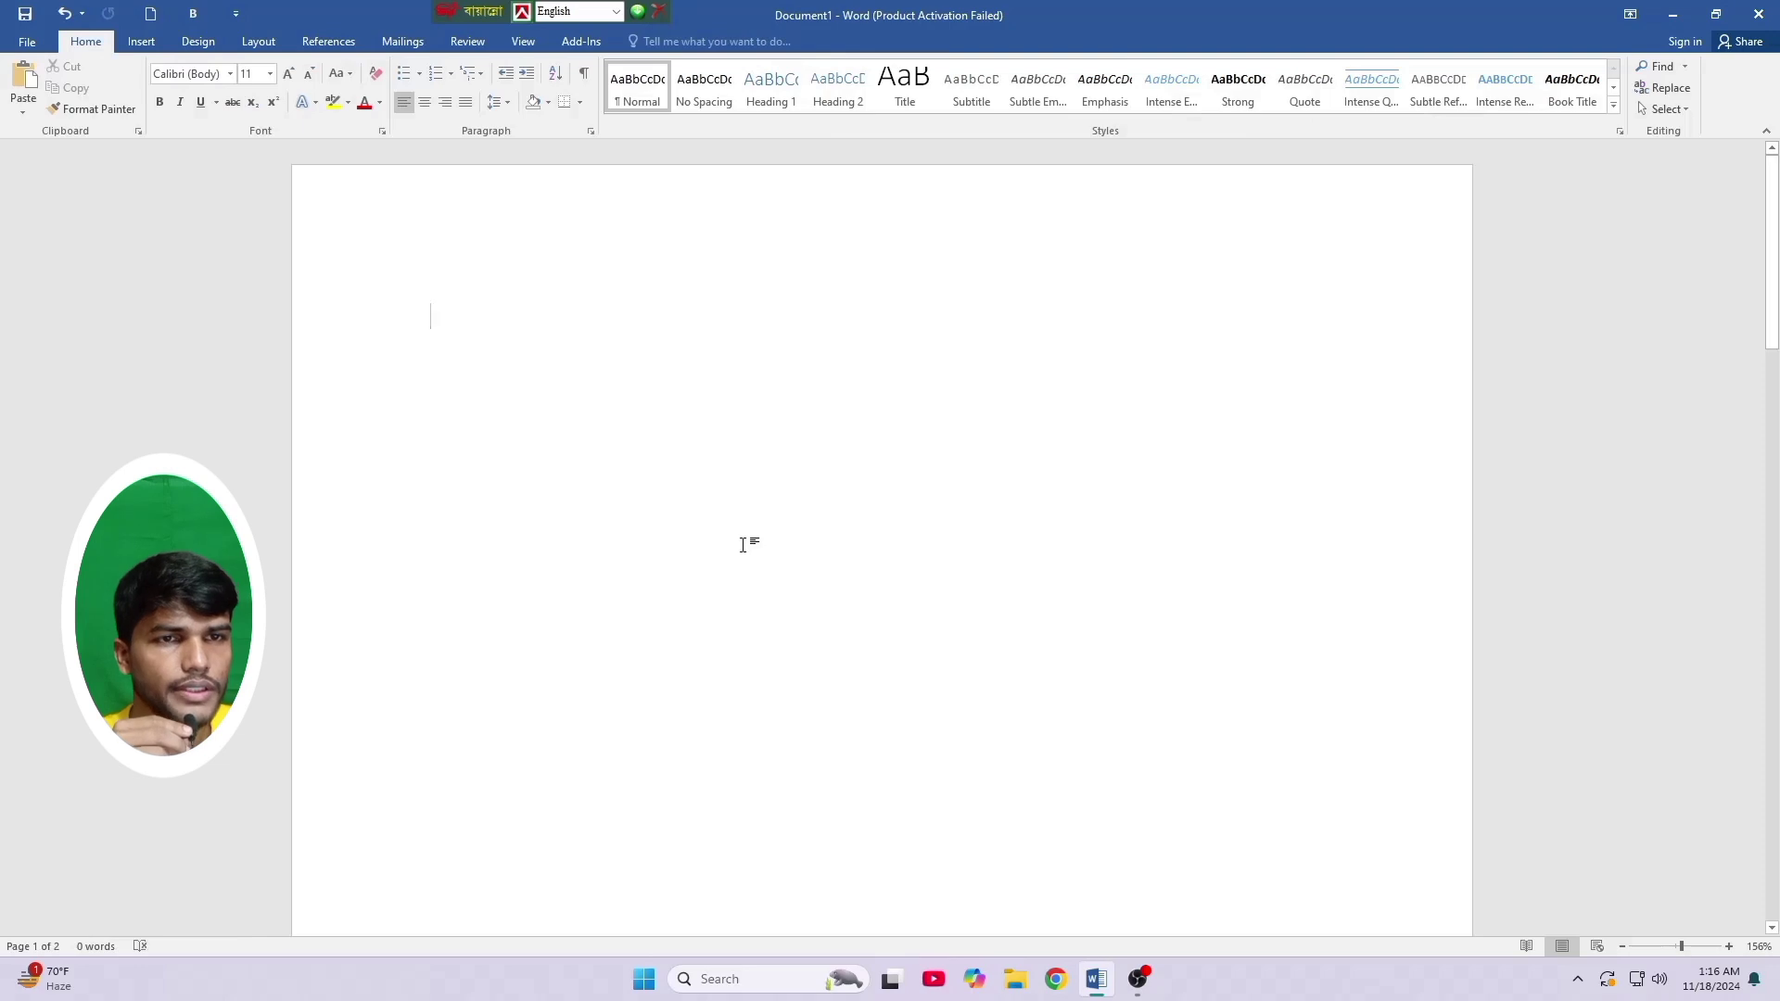
- Add a comment reading "good" at the start of the empty page, and delete that comment
left_click(141, 41)
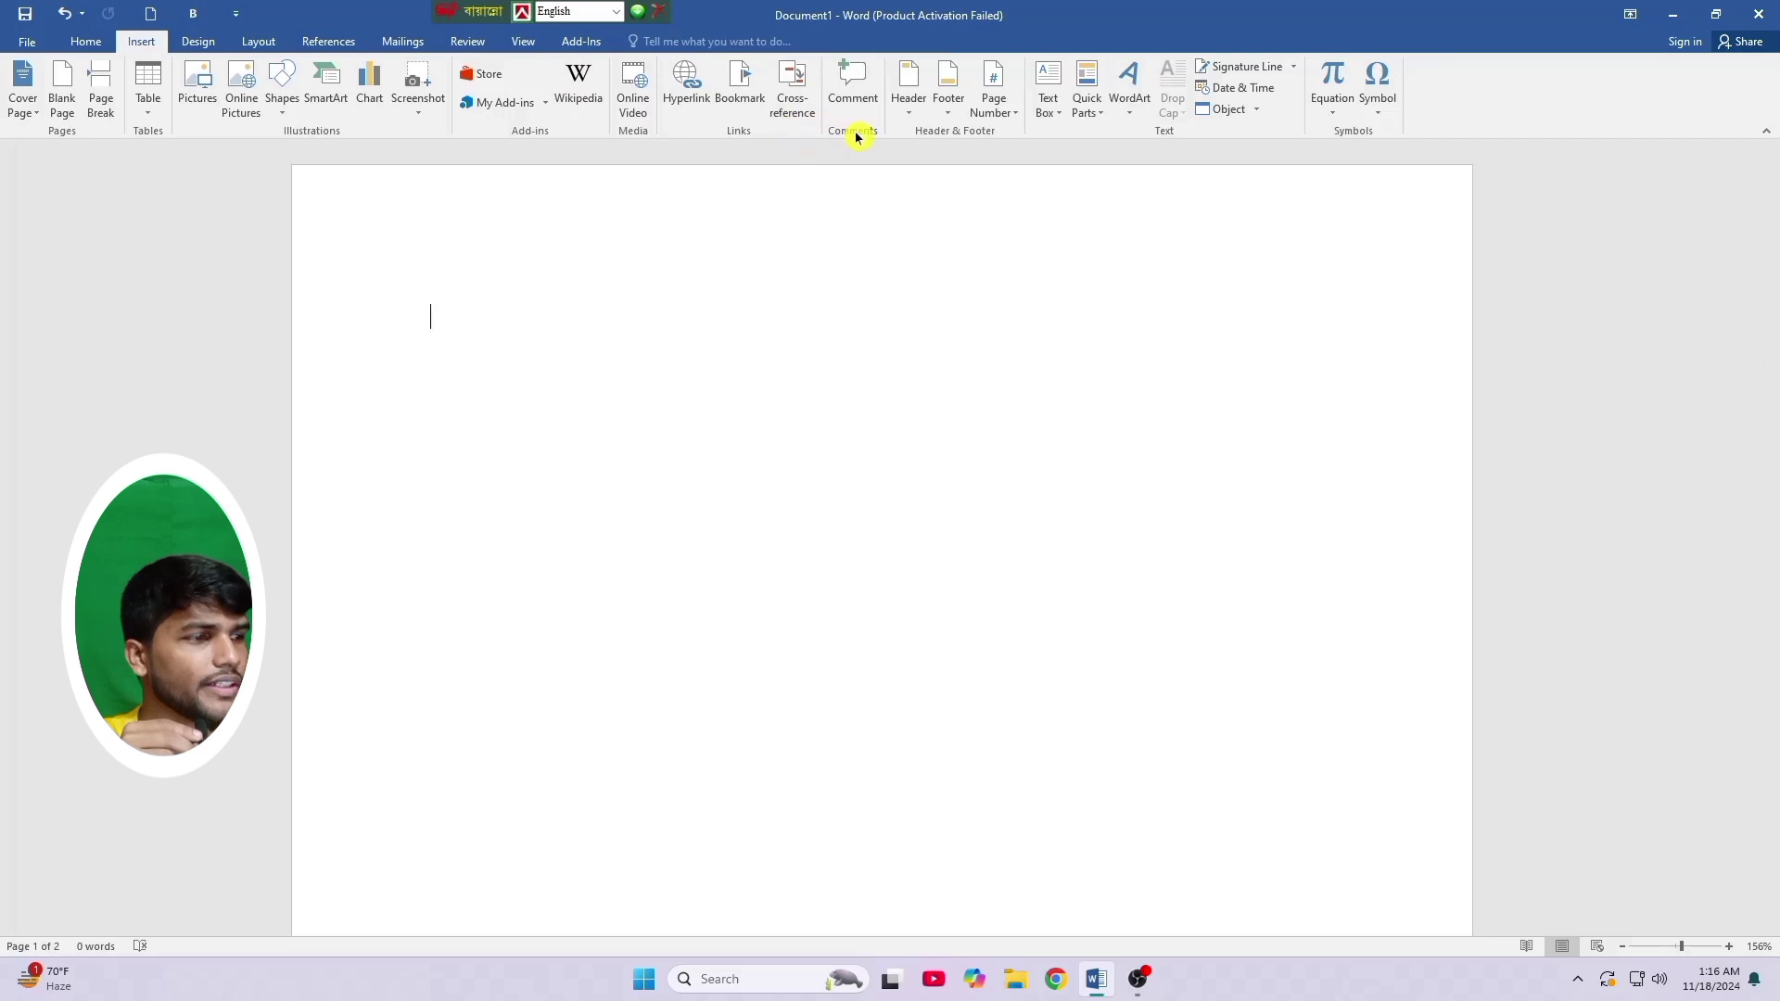
left_click(851, 91)
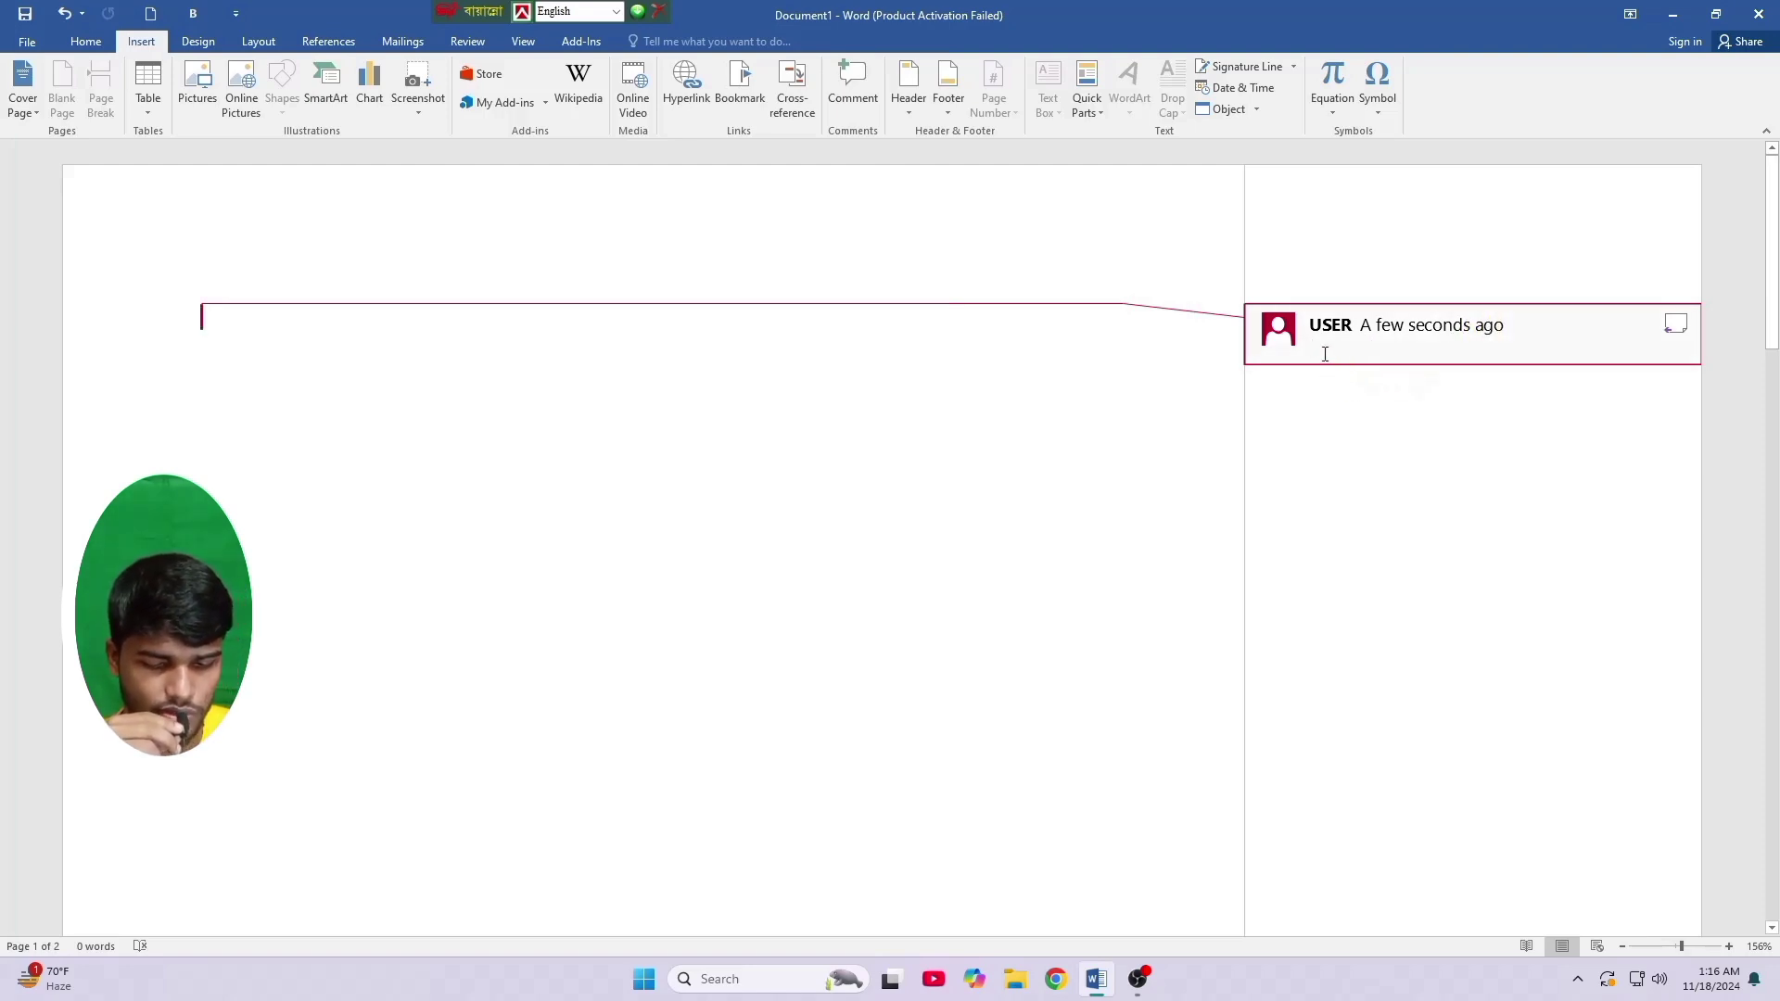
type("good")
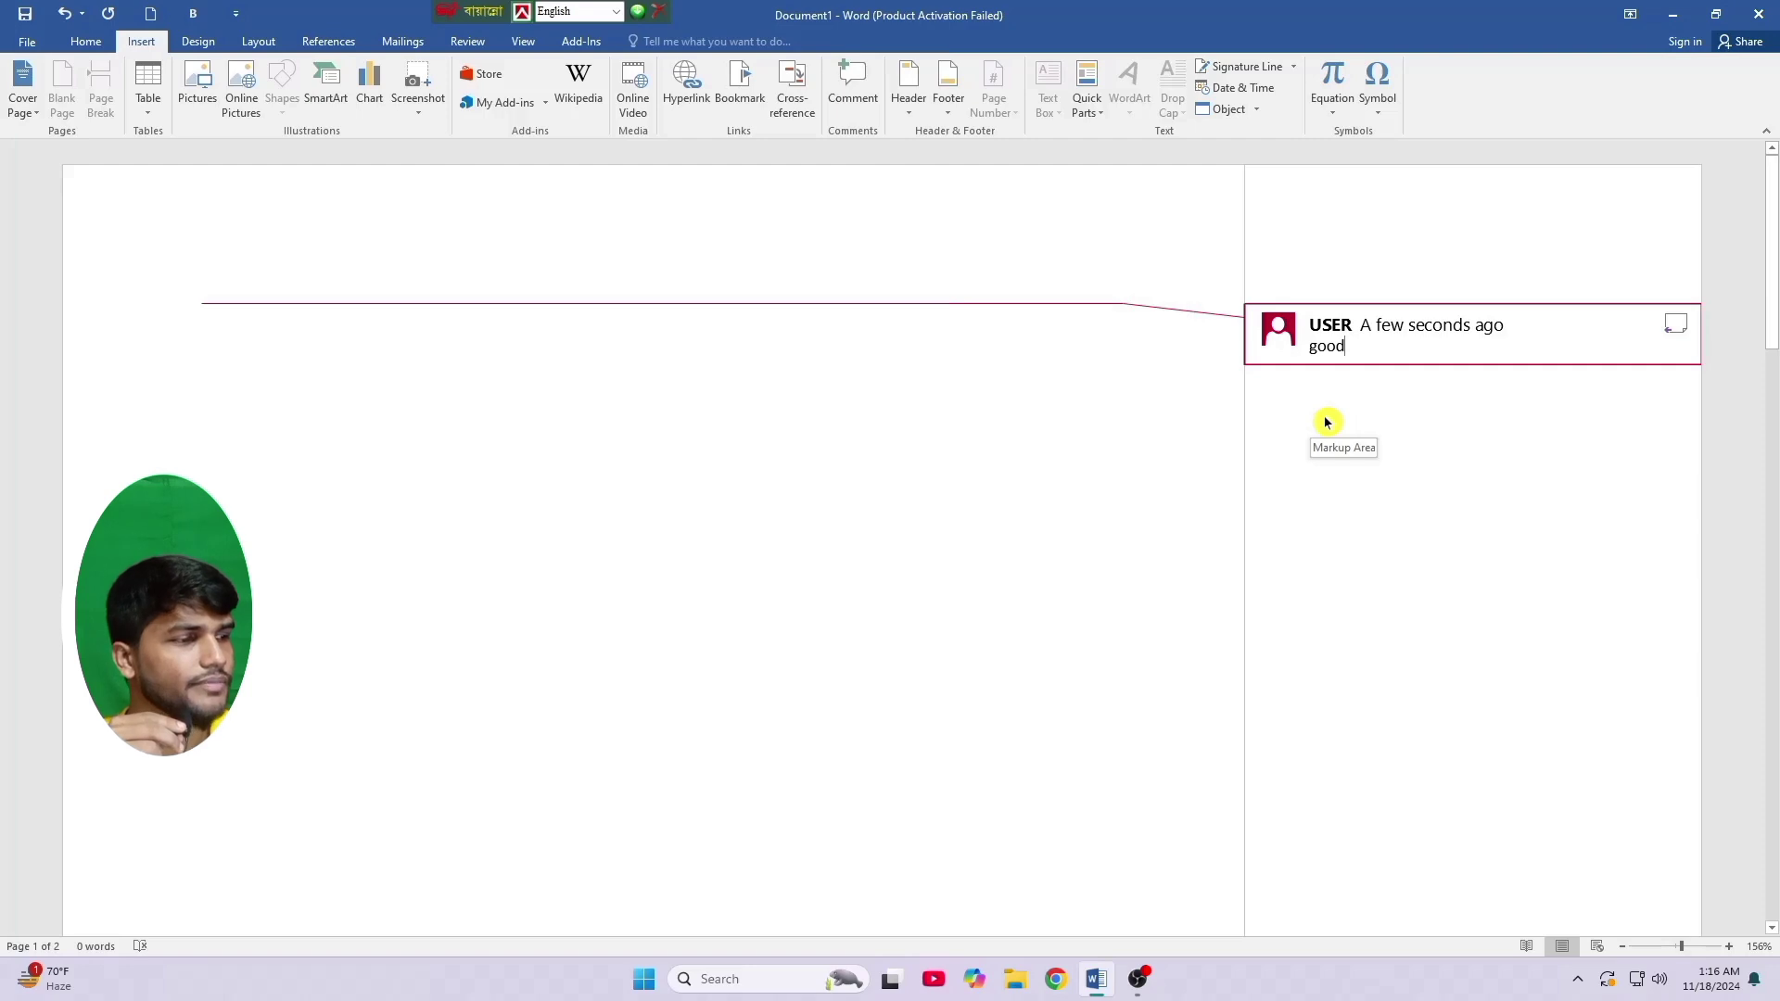
right_click(1272, 353)
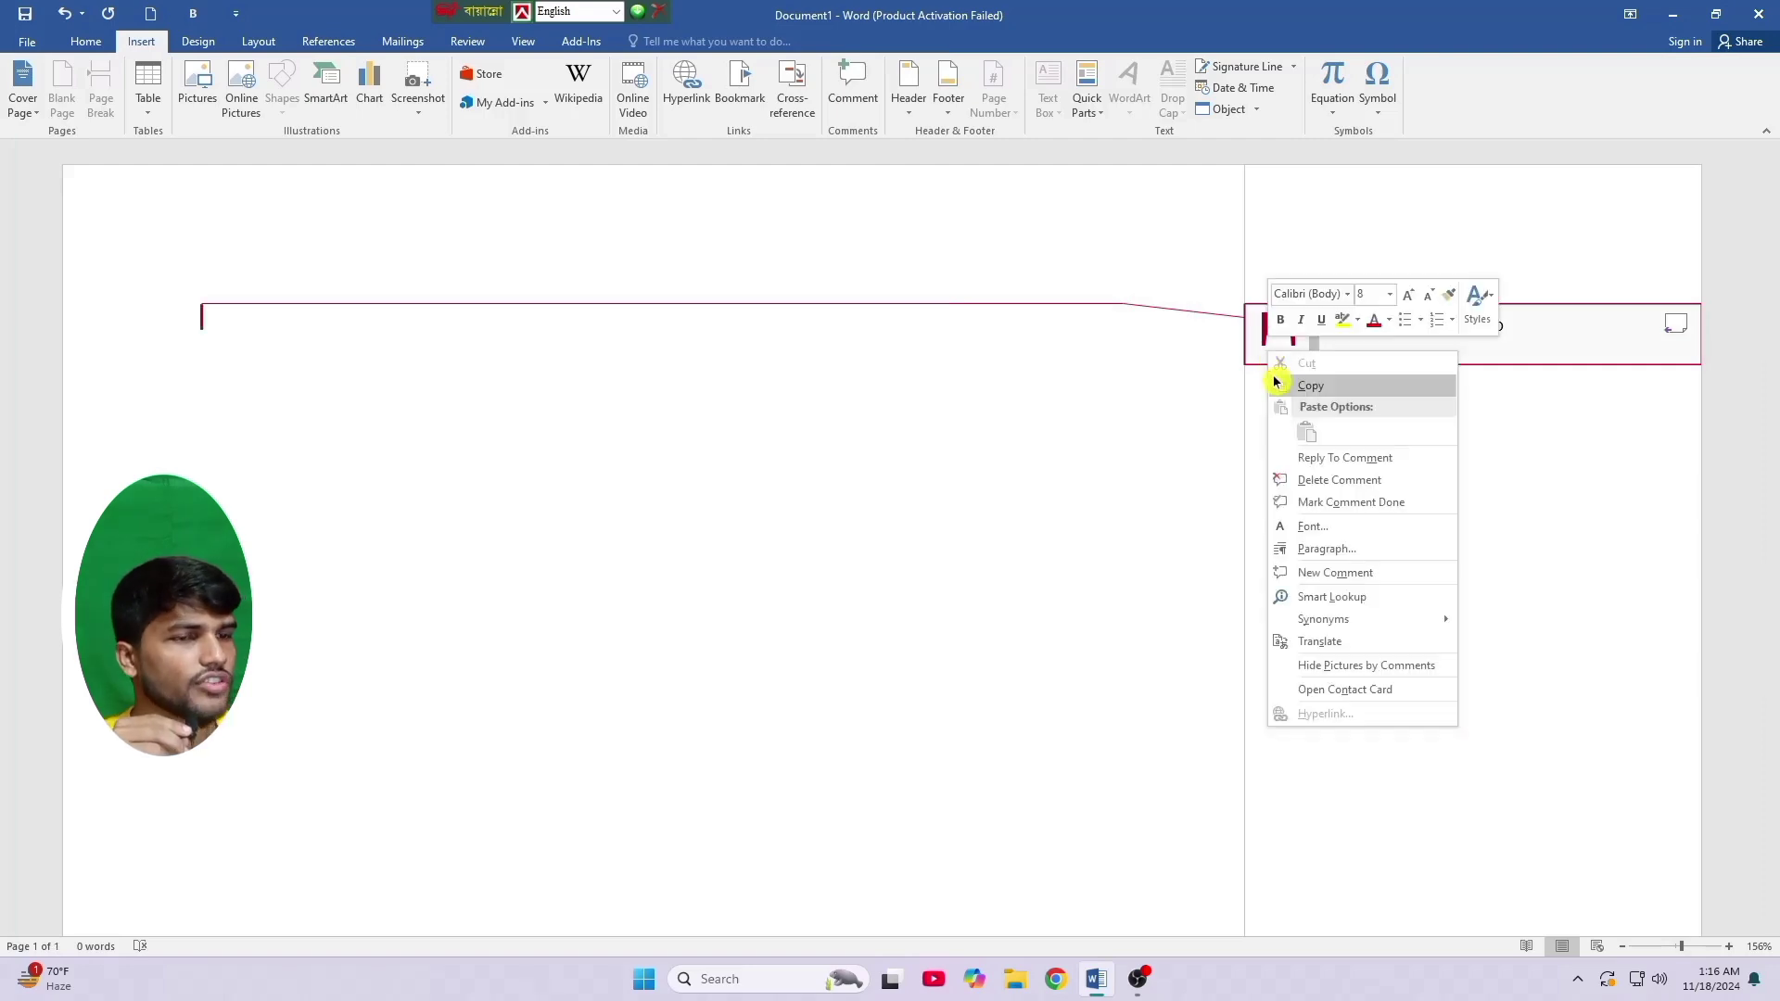
left_click(1310, 482)
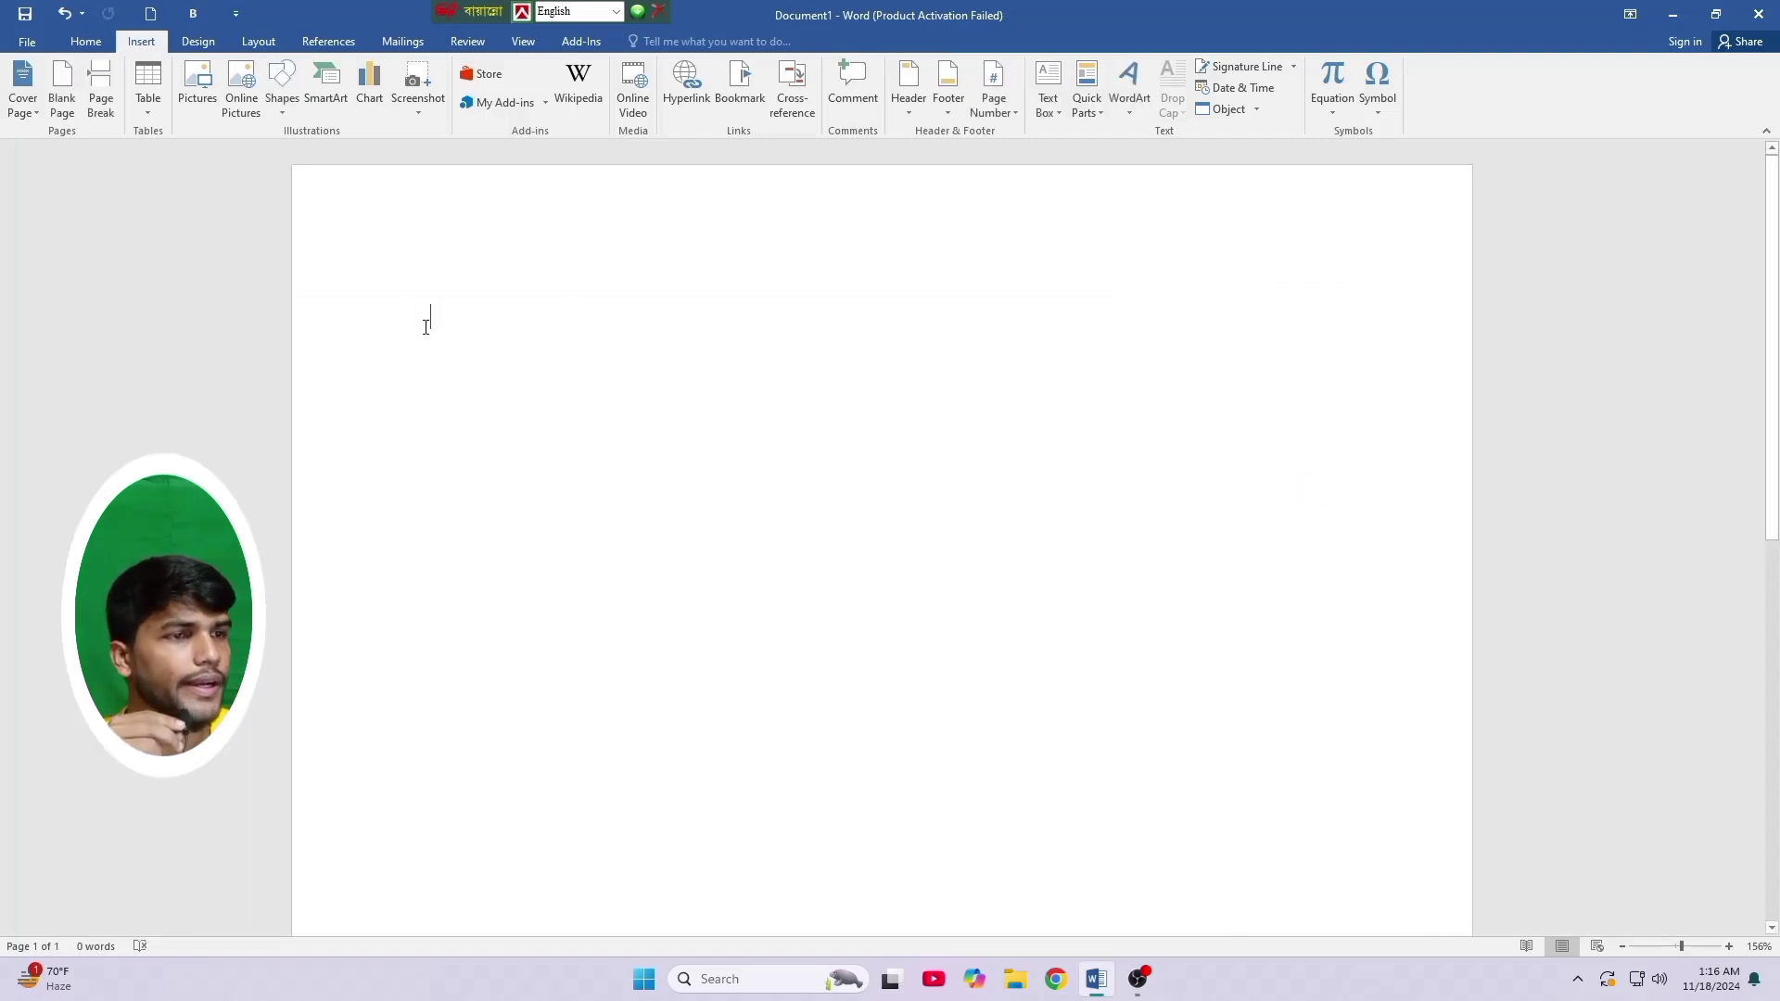